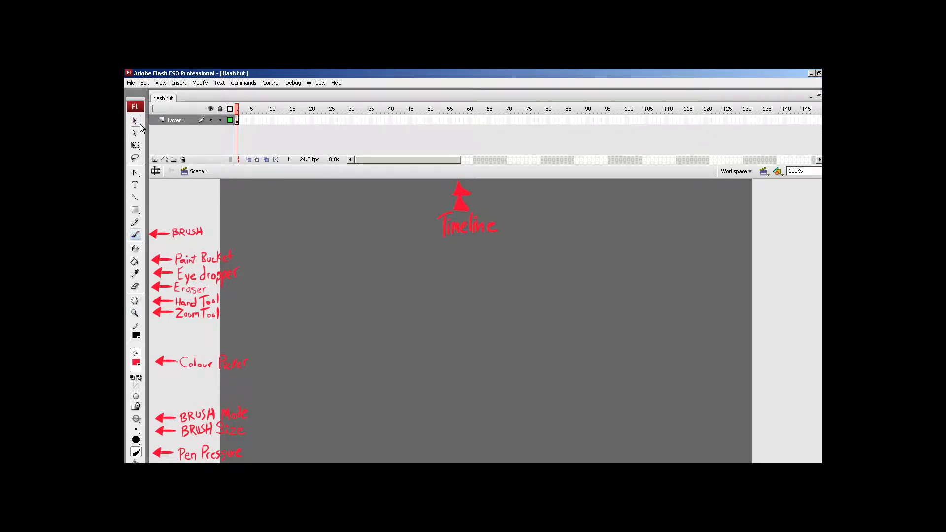
Marquee-select the handwritten Timeline label with the Selection tool and deselect it
left_click(137, 124)
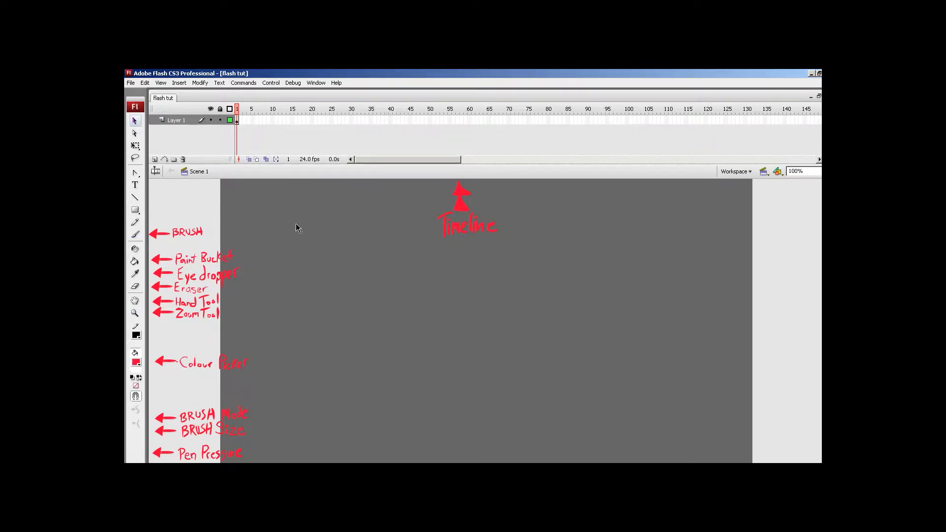
left_click_drag(500, 284, 388, 180)
left_click(514, 251)
Paint test brush strokes below the Timeline label and undo them
key("b")
mouse_move(461, 298)
left_mouse_down()
mouse_move(470, 321)
mouse_move(479, 290)
left_mouse_up()
left_click_drag(455, 329, 485, 287)
key("ctrl+z")
key("ctrl+z")
key("ctrl+z")
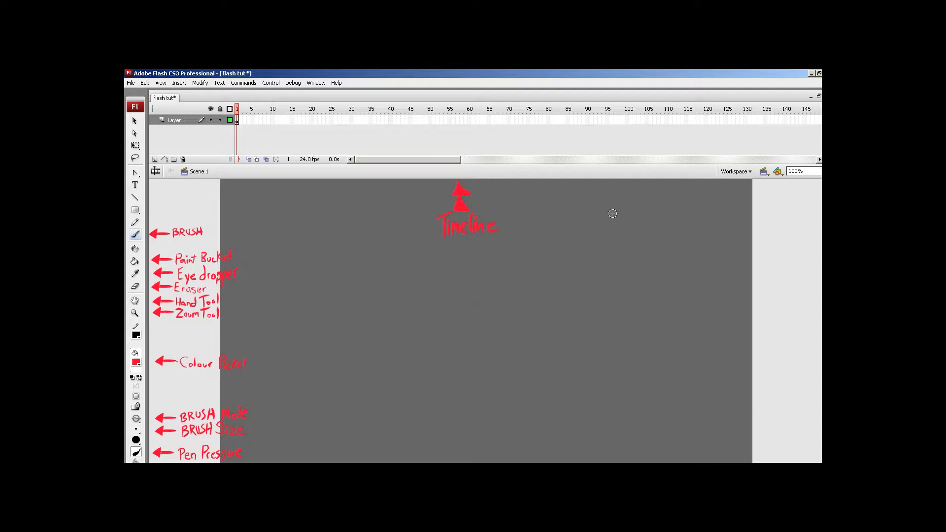
Handwrite the note "V - Selection Tool" in red to the right of the Timeline label, boxing the V and underlining "Tool"
left_click_drag(612, 211, 630, 206)
left_click_drag(636, 221, 646, 227)
mouse_move(659, 222)
left_mouse_down()
mouse_move(697, 226)
mouse_move(706, 215)
mouse_move(721, 224)
left_mouse_up()
mouse_move(653, 235)
left_mouse_down()
mouse_move(653, 249)
mouse_move(662, 232)
mouse_move(671, 239)
left_mouse_up()
mouse_move(677, 232)
left_mouse_down()
mouse_move(677, 245)
mouse_move(699, 242)
left_mouse_up()
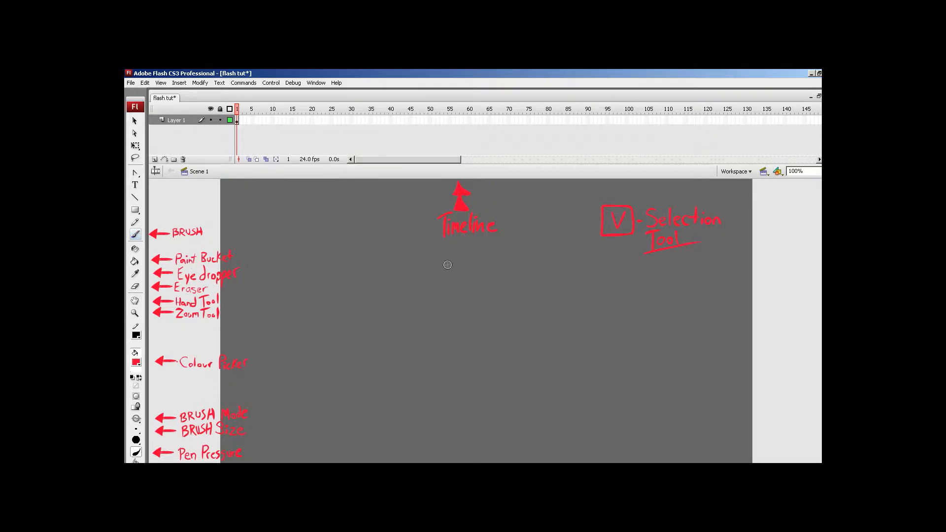
Handwrite the note "Q - Transform" with a boxed Q below the Selection Tool note, using the red brush
left_click(135, 150)
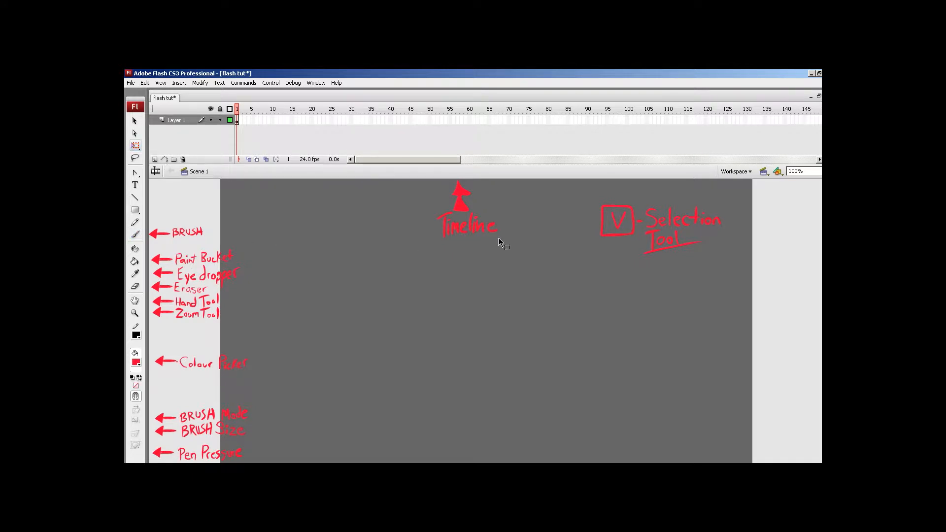
key("b")
mouse_move(600, 268)
left_mouse_down()
mouse_move(628, 292)
mouse_move(633, 265)
mouse_move(600, 270)
mouse_move(614, 287)
mouse_move(656, 289)
left_mouse_up()
mouse_move(651, 271)
left_mouse_down()
mouse_move(665, 269)
mouse_move(663, 286)
mouse_move(699, 287)
mouse_move(704, 277)
left_mouse_up()
left_click_drag(709, 279, 734, 284)
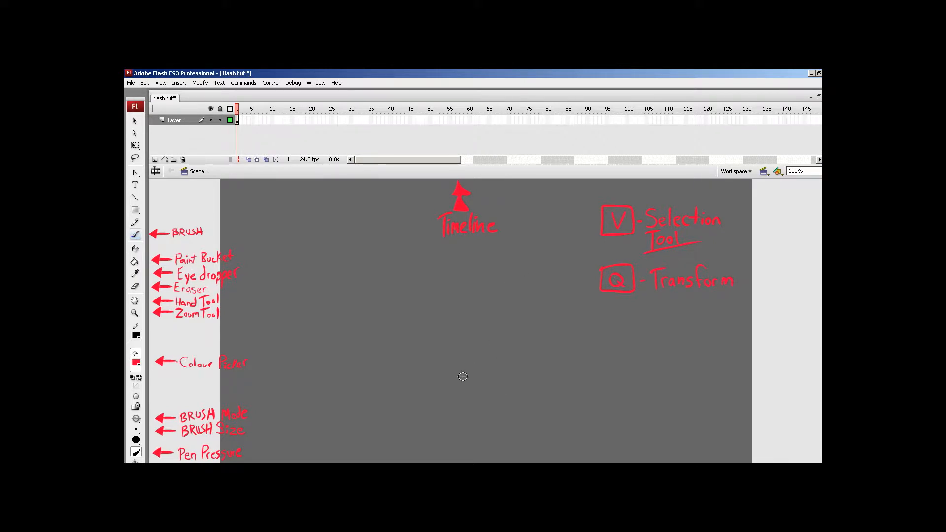
Paint a small smiley face below the Timeline label and select it for Free Transform
mouse_move(463, 297)
left_mouse_down()
mouse_move(421, 317)
mouse_move(480, 368)
mouse_move(441, 347)
mouse_move(447, 325)
mouse_move(468, 330)
left_mouse_up()
key("ctrl+z")
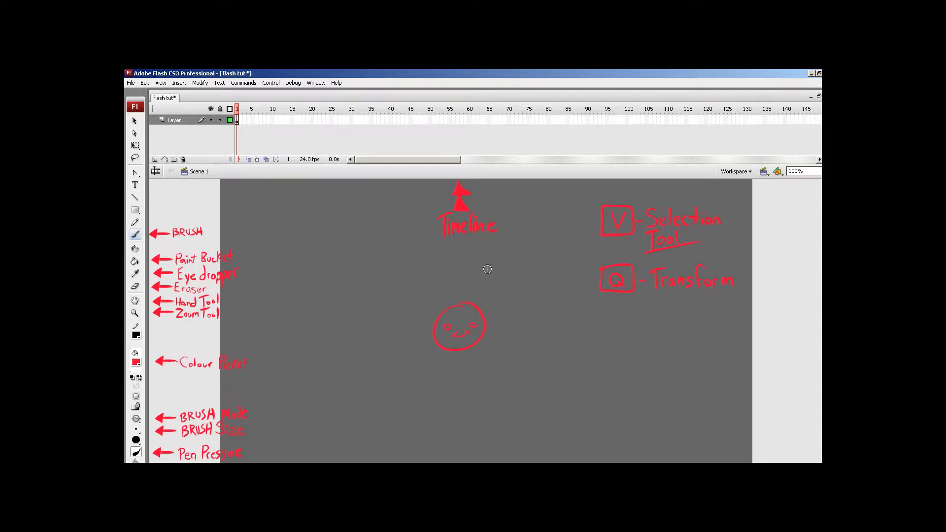
key("v")
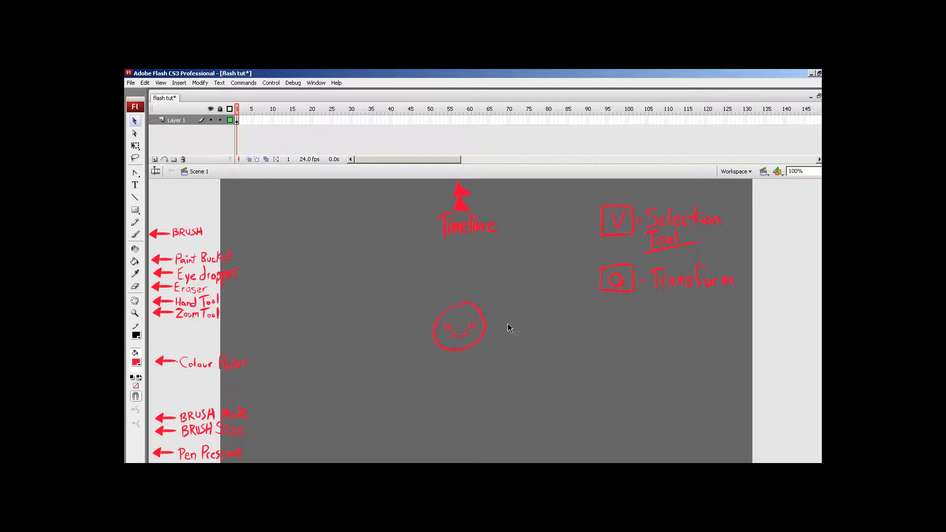
mouse_move(404, 284)
left_mouse_down()
mouse_move(499, 330)
mouse_move(557, 380)
left_mouse_up()
key("q")
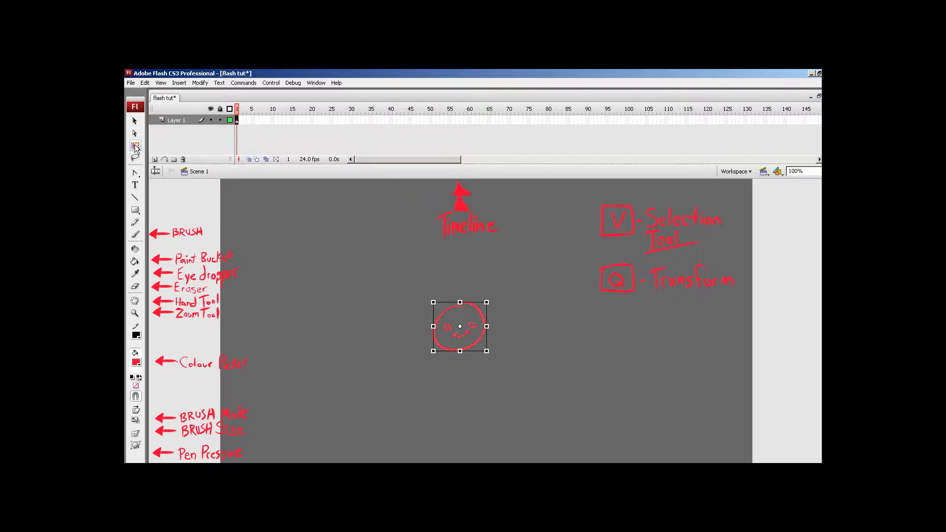
Try enlarging, stretching and rotating the smiley face with Free Transform, and delete it
mouse_move(486, 303)
left_mouse_down()
mouse_move(540, 249)
mouse_move(391, 396)
left_mouse_up()
left_click(469, 274)
left_click(486, 295)
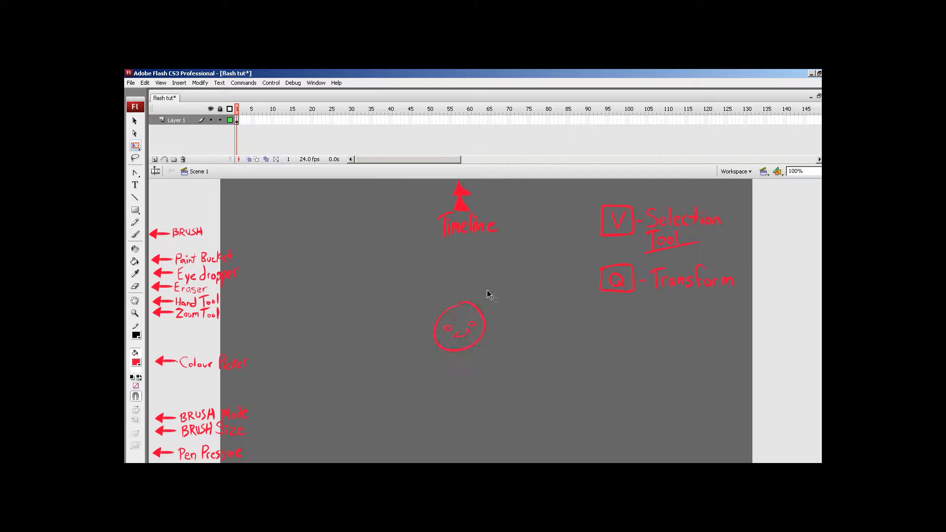
left_click_drag(474, 302, 419, 365)
left_click_drag(492, 297, 532, 166)
left_click_drag(451, 360, 327, 449)
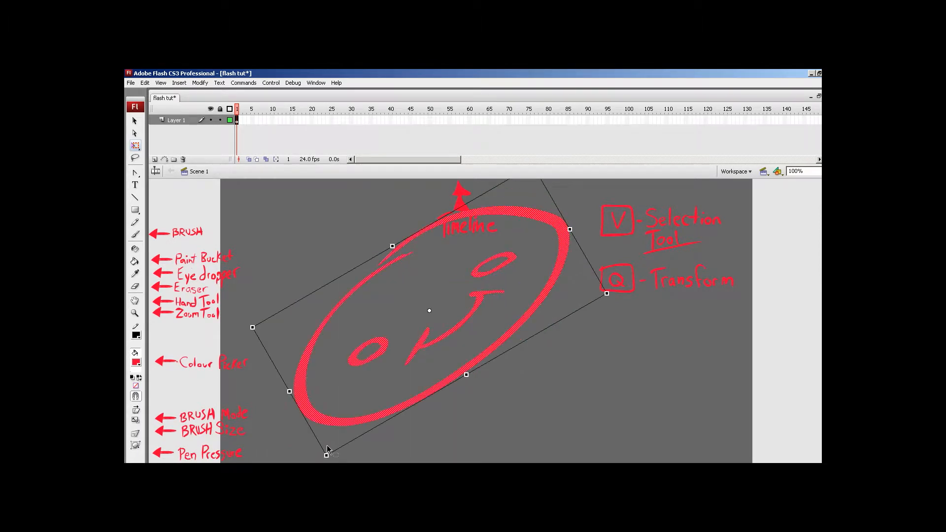
key("Delete")
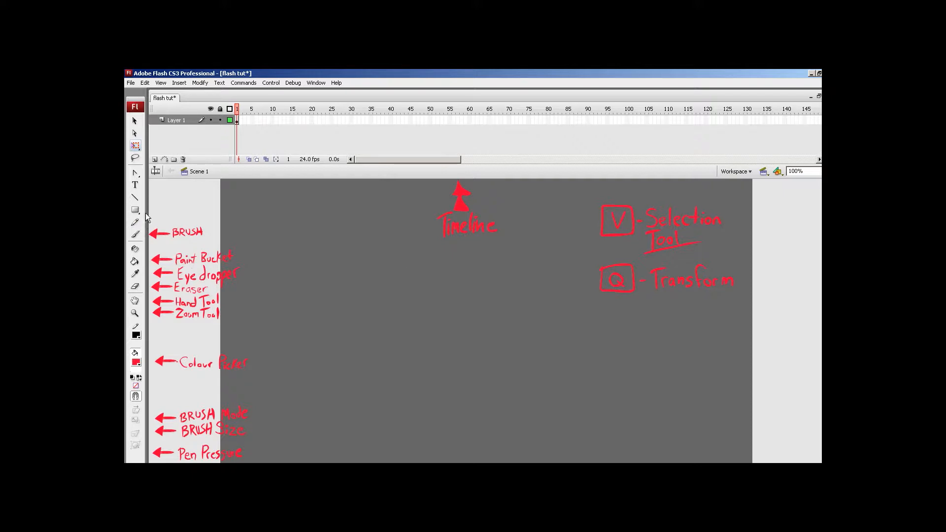
Handwrite the note "L - Lasso Tool" with a boxed L below the Transform note, using the red brush
left_click(136, 158)
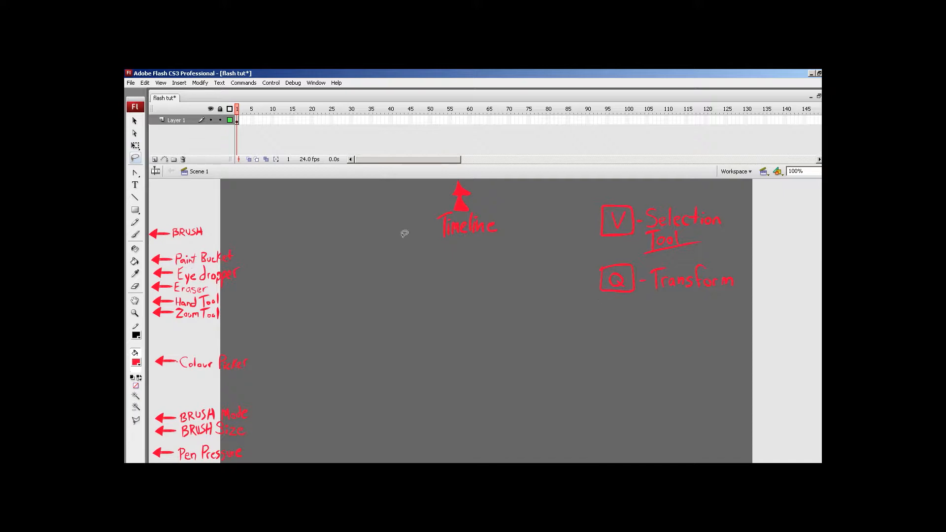
key("b")
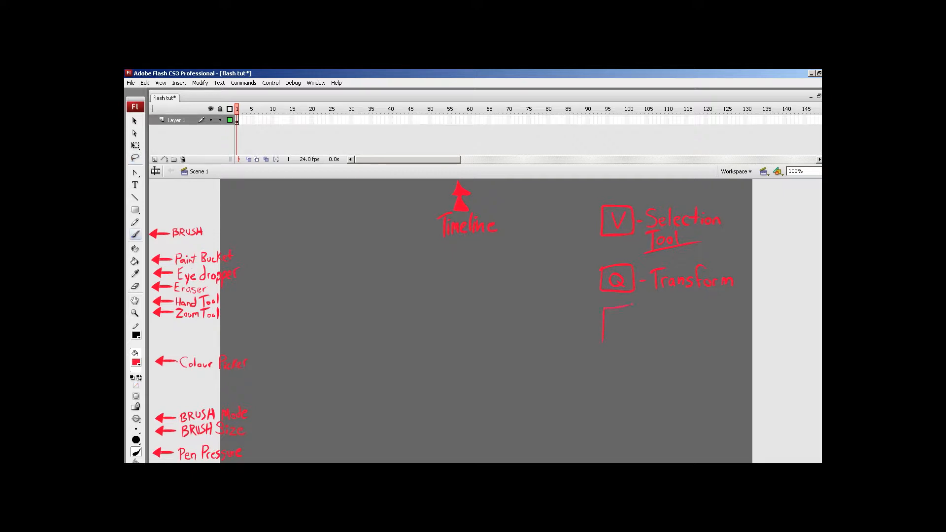
left_click_drag(616, 317, 625, 334)
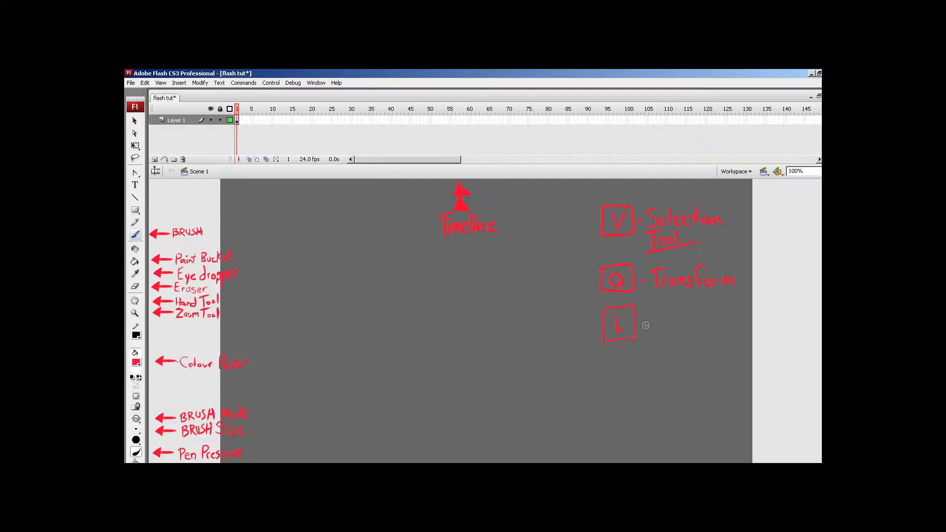
left_click_drag(641, 323, 665, 335)
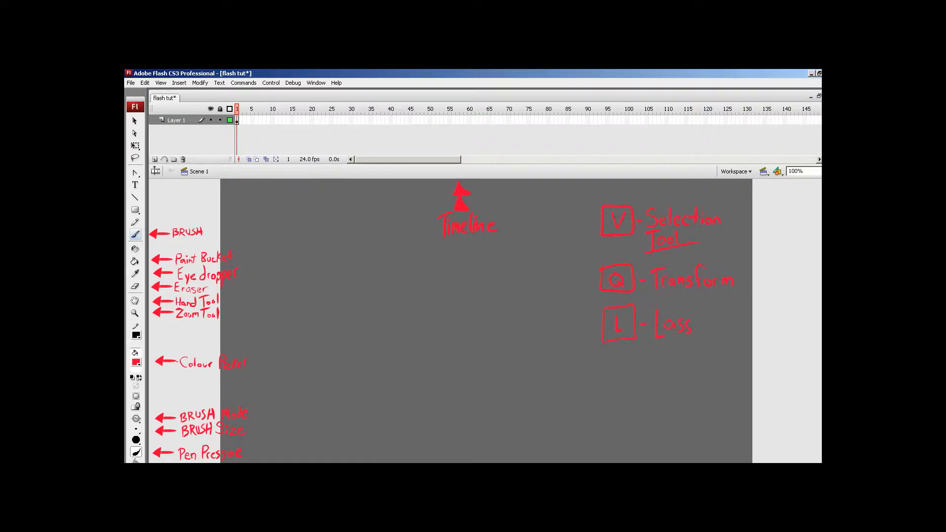
mouse_move(713, 312)
left_mouse_down()
mouse_move(728, 307)
mouse_move(723, 332)
mouse_move(732, 319)
mouse_move(749, 330)
left_mouse_up()
Try lasso and marquee selections on the Lasso Tool note, undoing the change and deselecting
key("l")
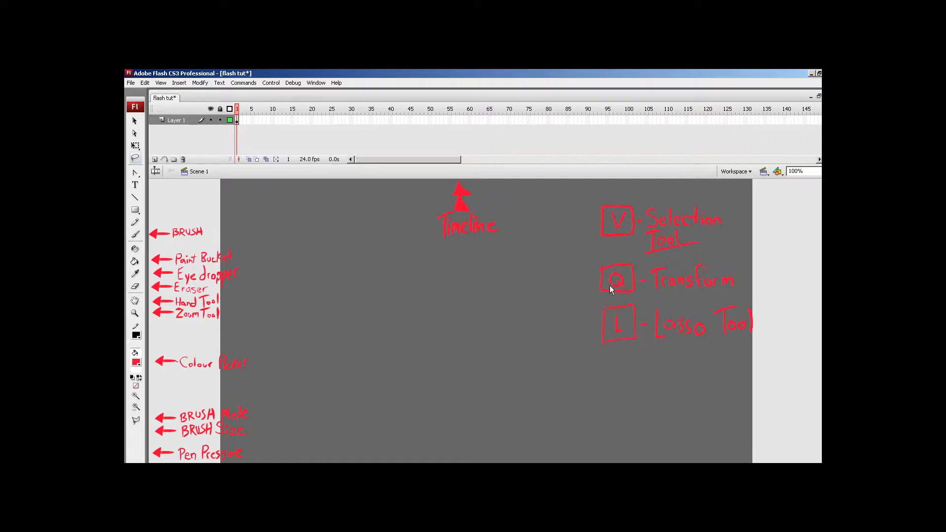
mouse_move(638, 312)
left_mouse_down()
mouse_move(624, 296)
mouse_move(602, 302)
mouse_move(596, 341)
mouse_move(644, 343)
mouse_move(642, 300)
left_mouse_up()
mouse_move(671, 314)
left_mouse_down()
mouse_move(663, 321)
mouse_move(677, 329)
mouse_move(680, 317)
mouse_move(671, 312)
mouse_move(661, 354)
mouse_move(577, 408)
left_mouse_up()
key("v")
key("ctrl+z")
left_click_drag(775, 301, 594, 346)
mouse_move(684, 313)
left_mouse_down()
mouse_move(657, 337)
mouse_move(659, 321)
mouse_move(674, 331)
mouse_move(677, 315)
left_mouse_up()
left_click(652, 376)
key("l")
key("v")
left_click(699, 362)
Handwrite the note "B - Brush" with a boxed B below the Lasso Tool note
key("b")
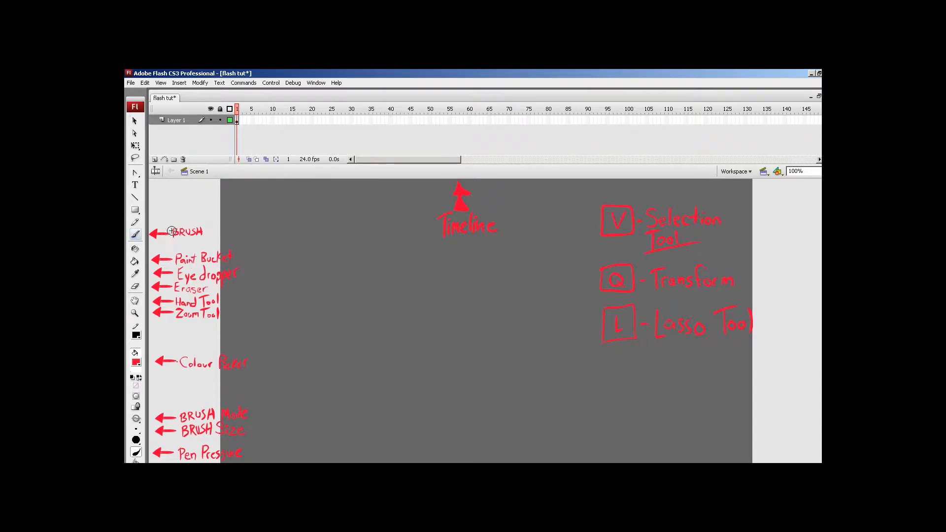
mouse_move(601, 378)
left_mouse_down()
mouse_move(616, 349)
mouse_move(603, 375)
mouse_move(614, 367)
left_mouse_up()
mouse_move(614, 355)
left_mouse_down()
mouse_move(615, 368)
mouse_move(646, 360)
mouse_move(654, 371)
mouse_move(690, 356)
mouse_move(689, 373)
mouse_move(716, 379)
left_mouse_up()
Paint a cartoon face below the Timeline label with round eyes, a triangular nose and a toothy smile
left_click_drag(456, 275, 493, 284)
key("ctrl+z")
mouse_move(432, 327)
left_mouse_down()
mouse_move(460, 379)
mouse_move(443, 321)
mouse_move(415, 323)
mouse_move(457, 310)
mouse_move(459, 325)
left_mouse_up()
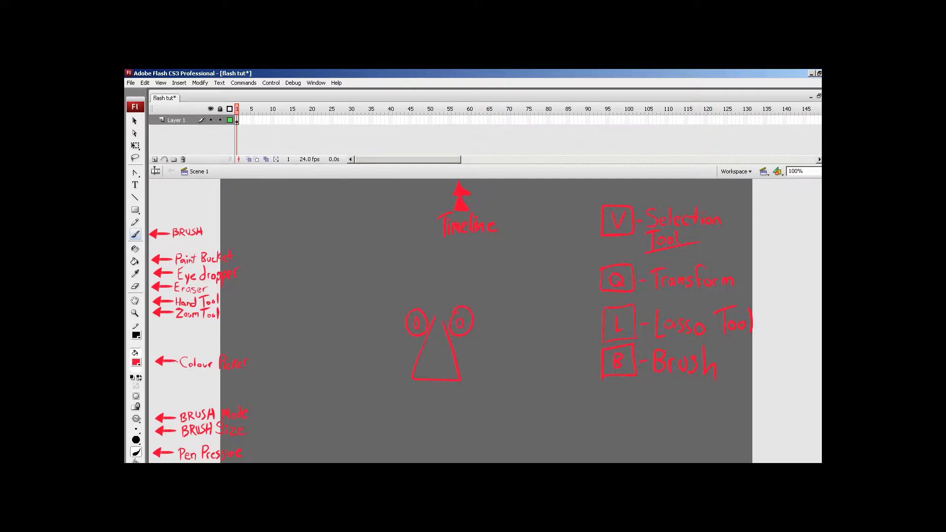
left_click_drag(403, 340, 423, 339)
left_click_drag(453, 341, 472, 338)
left_click_drag(467, 378, 469, 373)
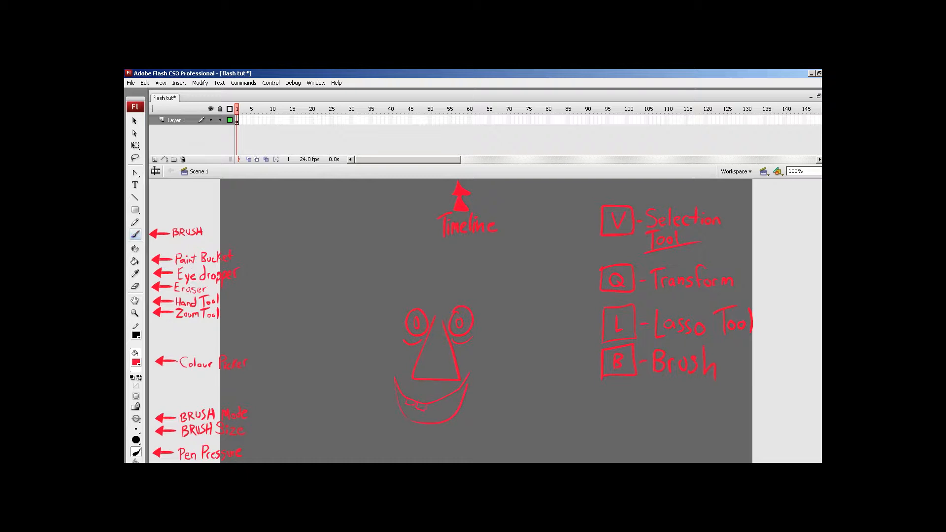
left_click_drag(431, 413, 447, 415)
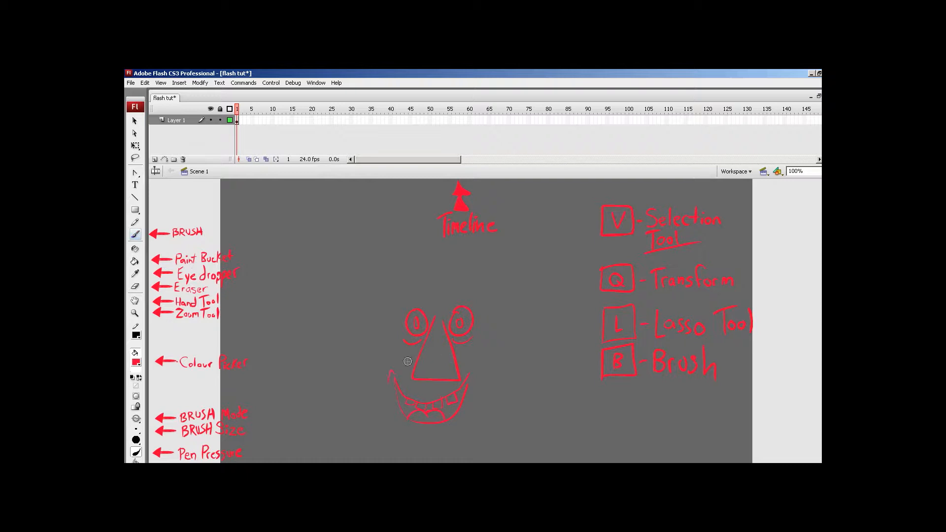
Add cheek lines, a chin, nose dots and eyebrows to the cartoon face
mouse_move(467, 378)
left_mouse_down()
mouse_move(472, 366)
mouse_move(477, 382)
mouse_move(433, 392)
left_mouse_up()
left_click_drag(417, 437, 438, 437)
left_click(433, 348)
left_click(442, 350)
left_click(438, 357)
mouse_move(423, 302)
left_mouse_down()
mouse_move(397, 314)
mouse_move(479, 301)
mouse_move(440, 290)
mouse_move(441, 311)
left_mouse_up()
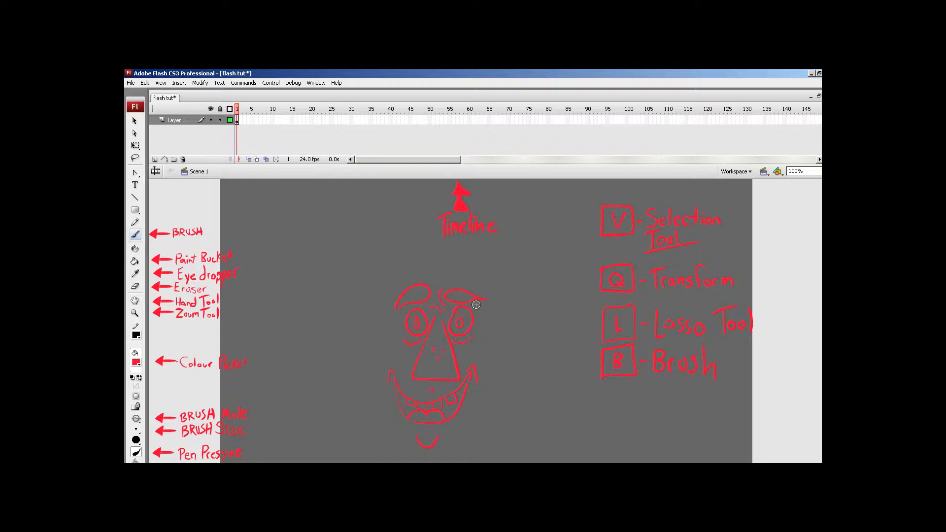
Select the whole cartoon face and delete it, undoing and repeating the deletion once
key("v")
mouse_move(357, 258)
left_mouse_down()
mouse_move(491, 437)
mouse_move(537, 461)
left_mouse_up()
key("Delete")
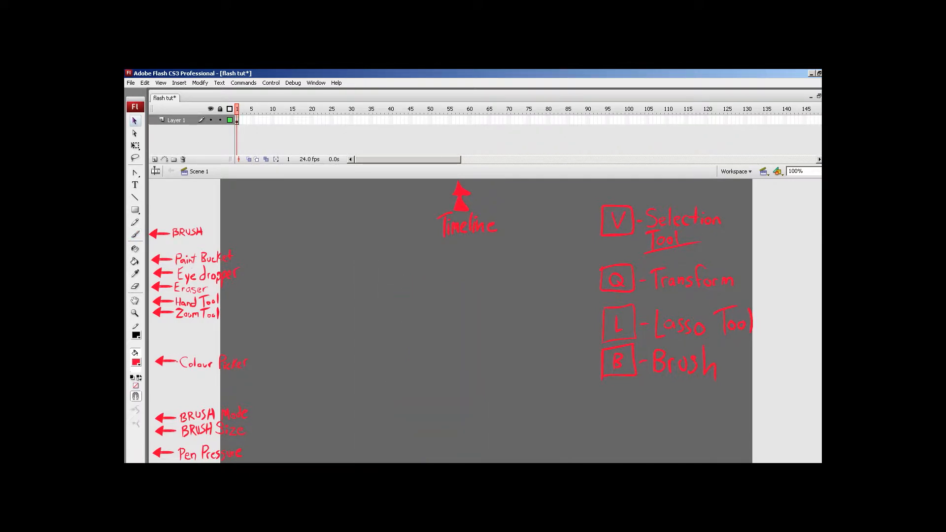
key("ctrl+z")
key("Delete")
Handwrite the note "CTRL + X = Delete" with boxed keys between the Timeline label and the Selection Tool note
key("b")
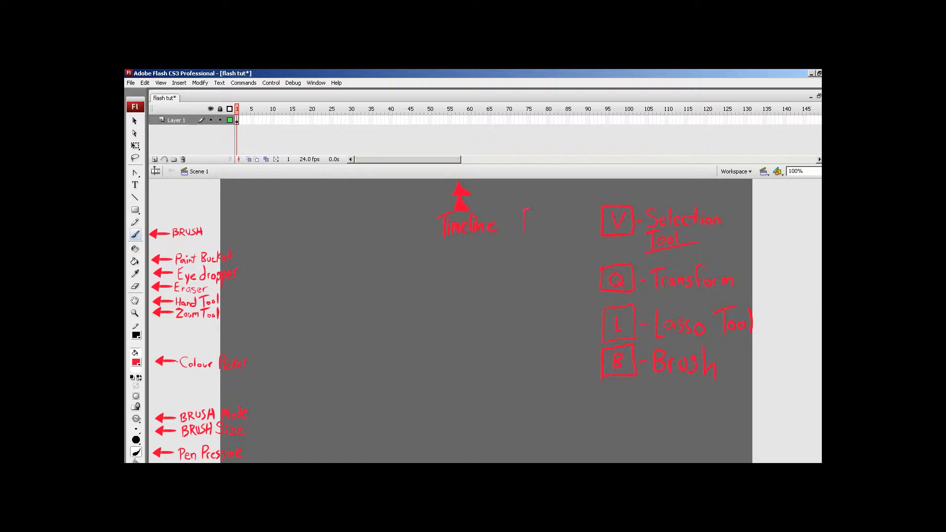
mouse_move(557, 213)
left_mouse_down()
mouse_move(526, 235)
mouse_move(537, 217)
mouse_move(552, 224)
mouse_move(540, 248)
mouse_move(553, 278)
left_mouse_up()
mouse_move(551, 277)
left_mouse_down()
mouse_move(522, 279)
mouse_move(523, 257)
left_mouse_up()
mouse_move(529, 259)
left_mouse_down()
mouse_move(545, 274)
mouse_move(528, 274)
left_mouse_up()
left_click_drag(554, 243, 601, 249)
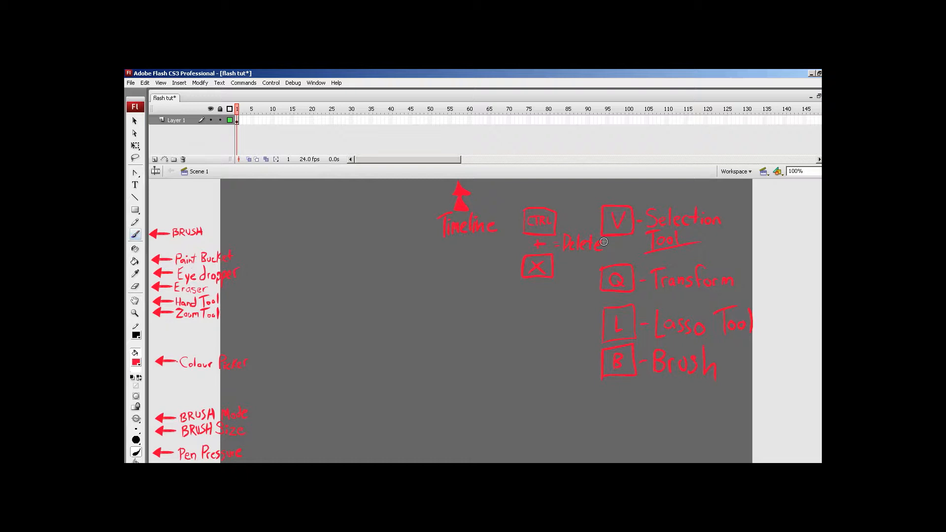
Paint a closed red circle outline in the middle of the stage for a Paint Bucket test, undoing stray strokes
mouse_move(401, 295)
left_mouse_down()
mouse_move(409, 367)
mouse_move(436, 387)
left_mouse_up()
key("ctrl+z")
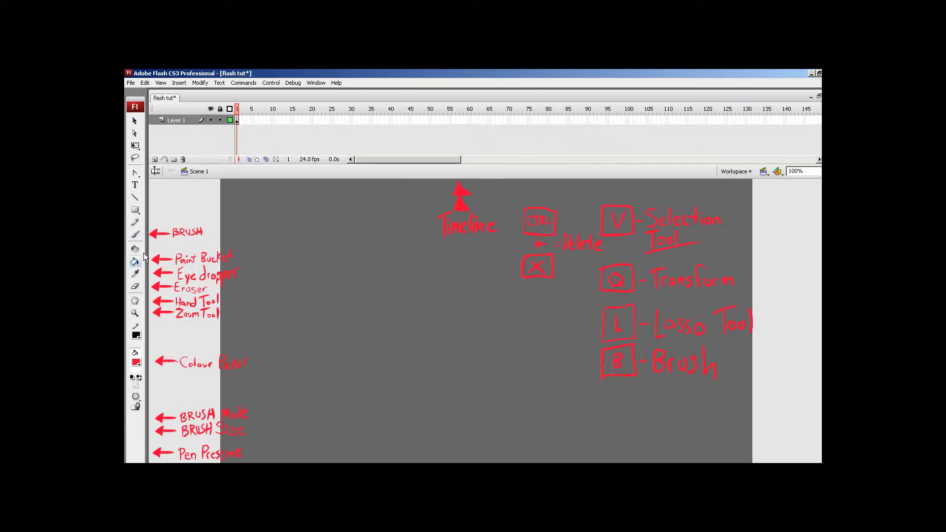
left_click_drag(392, 278, 415, 291)
key("ctrl+z")
mouse_move(386, 345)
left_mouse_down()
mouse_move(400, 290)
mouse_move(394, 348)
left_mouse_up()
key("k")
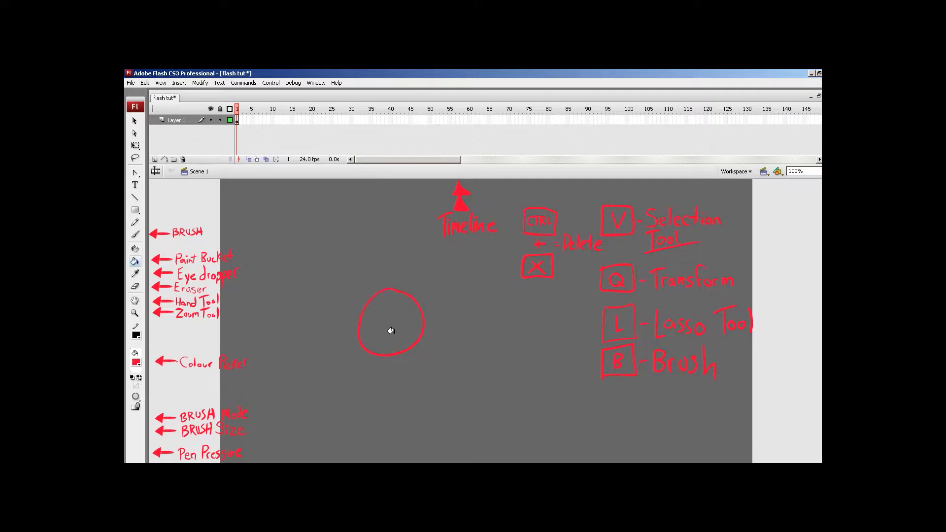
Handwrite a boxed K below the CTRL + X note with the red brush
key("b")
mouse_move(513, 334)
left_mouse_down()
mouse_move(514, 309)
mouse_move(534, 304)
mouse_move(546, 335)
mouse_move(516, 331)
mouse_move(513, 309)
mouse_move(549, 302)
mouse_move(551, 336)
mouse_move(514, 334)
left_mouse_up()
key("ctrl+z")
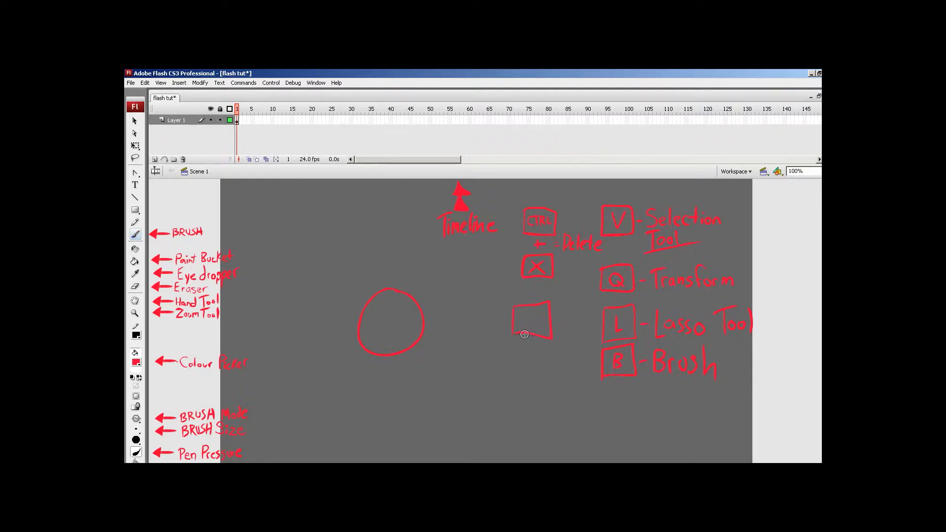
key("k")
key("b")
left_click_drag(527, 310, 525, 329)
left_click_drag(537, 309, 538, 329)
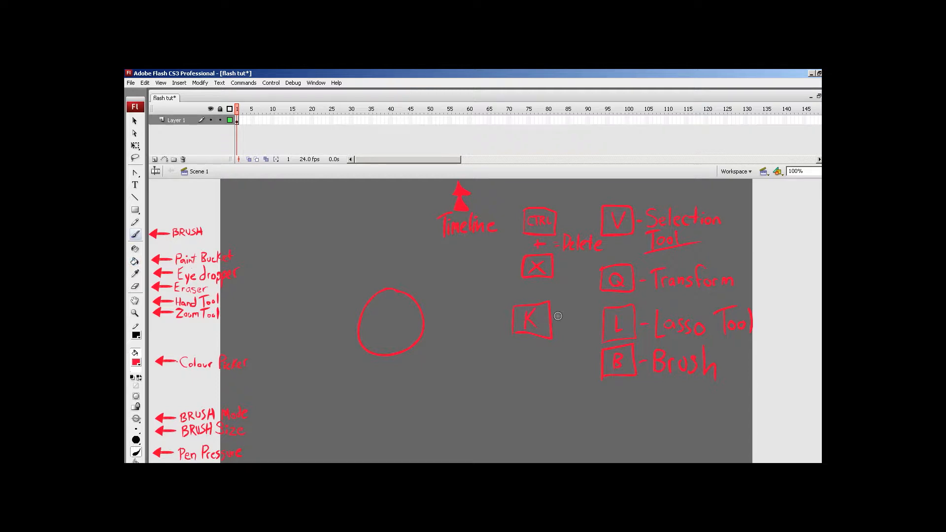
Handwrite "- Paint bucket or FILL Tool" beside and below the boxed K
mouse_move(564, 309)
left_mouse_down()
mouse_move(564, 329)
mouse_move(565, 318)
mouse_move(585, 323)
left_mouse_up()
left_click(574, 314)
left_click_drag(581, 318, 560, 344)
left_click_drag(566, 337, 592, 344)
mouse_move(590, 338)
left_mouse_down()
mouse_move(570, 352)
mouse_move(579, 357)
mouse_move(549, 367)
mouse_move(551, 376)
left_mouse_up()
mouse_move(546, 360)
left_mouse_down()
mouse_move(558, 358)
mouse_move(555, 366)
left_mouse_up()
mouse_move(556, 367)
left_mouse_down()
mouse_move(557, 375)
mouse_move(574, 375)
mouse_move(561, 382)
left_mouse_up()
mouse_move(556, 383)
left_mouse_down()
mouse_move(557, 393)
mouse_move(570, 390)
left_mouse_up()
left_click_drag(576, 386, 575, 393)
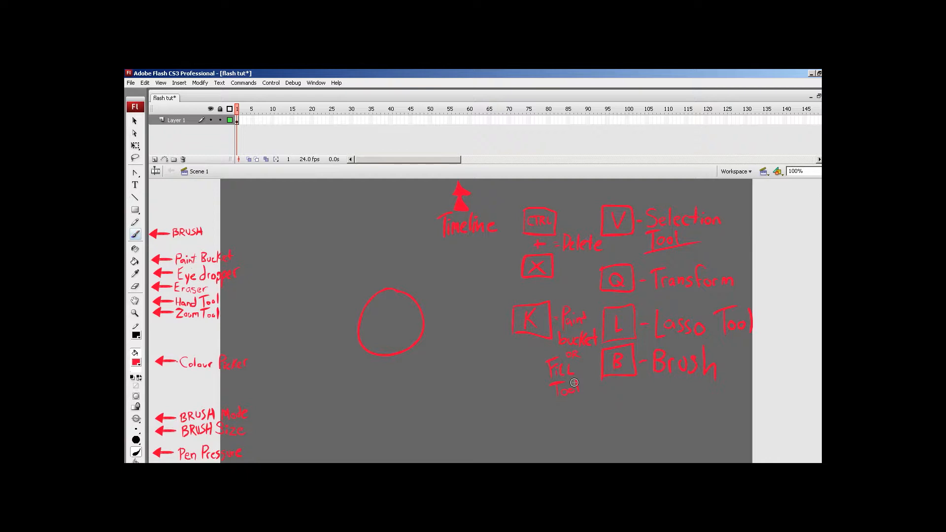
Try Paint Bucket fills in the red circle and the boxed X, undoing each fill
key("k")
left_click(377, 319)
key("ctrl+z")
left_click(537, 266)
key("ctrl+z")
left_click(385, 323)
key("ctrl+z")
Select the red circle outline and cut it from the stage
key("v")
left_click_drag(332, 265, 436, 403)
key("ctrl+x")
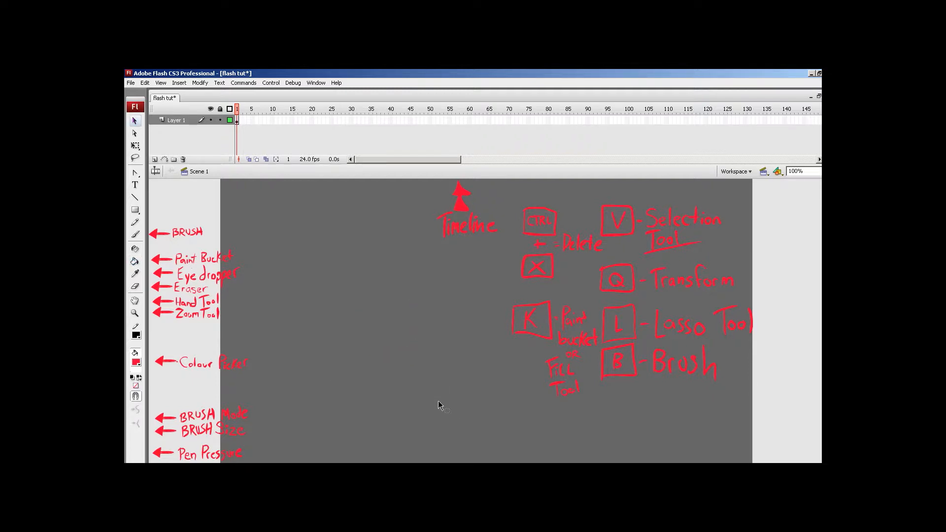
Set the fill colour to turquoise, paint a small closed rounded shape mid-stage and fill it
left_click(138, 272)
key("b")
left_click(136, 362)
left_click(191, 414)
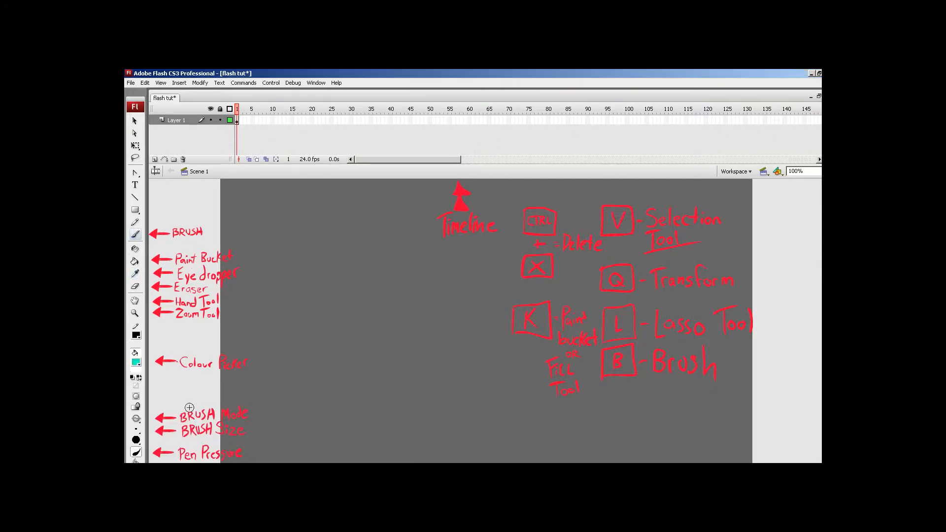
left_click_drag(389, 274, 394, 275)
key("k")
left_click(391, 290)
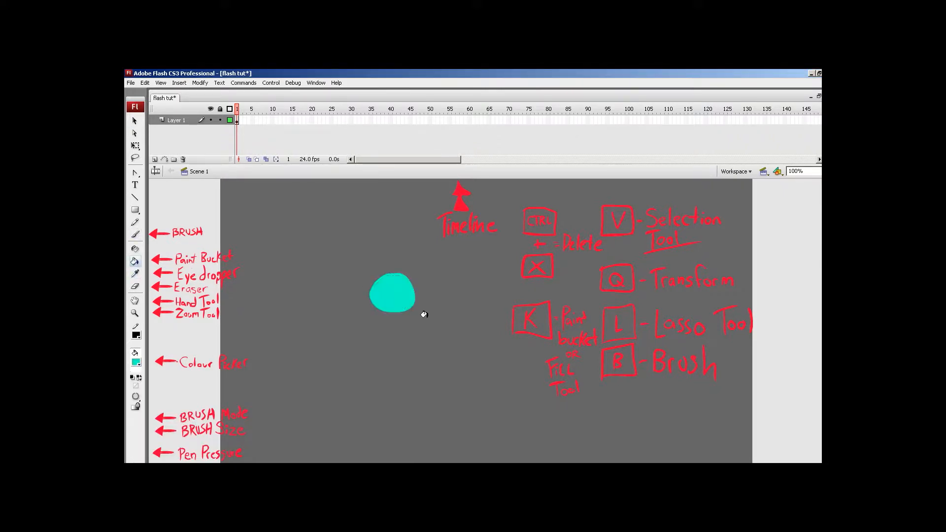
Sample red from the boxed CTRL note with the Eyedropper and add two filled red circles over the turquoise shape's sides
key("i")
left_click(524, 222)
key("b")
mouse_move(401, 288)
left_mouse_down()
mouse_move(422, 278)
mouse_move(401, 288)
mouse_move(373, 279)
left_mouse_up()
key("k")
left_click(407, 290)
left_click(418, 288)
key("b")
key("k")
left_click(367, 288)
left_click(377, 290)
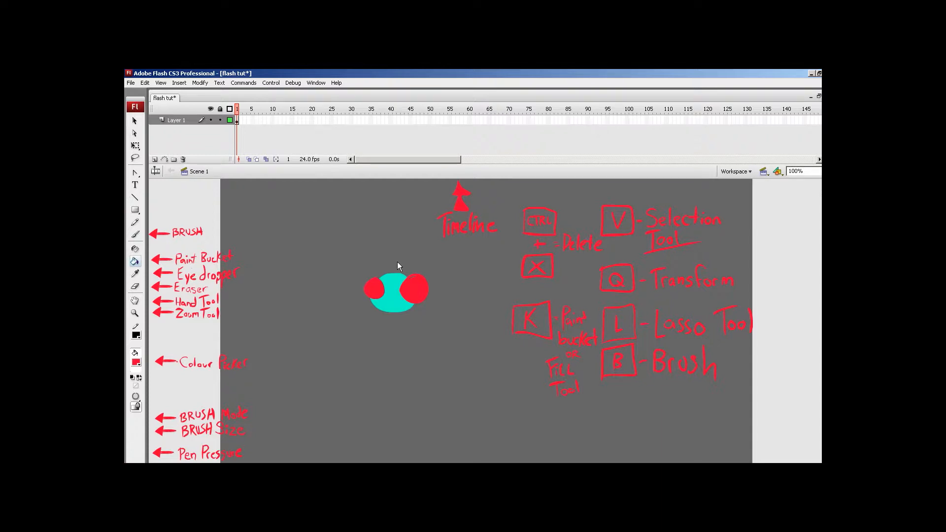
Handwrite the note "I - Eyedropper" with a boxed I below the Paint bucket note, undoing the first strokes
left_click(135, 274)
key("b")
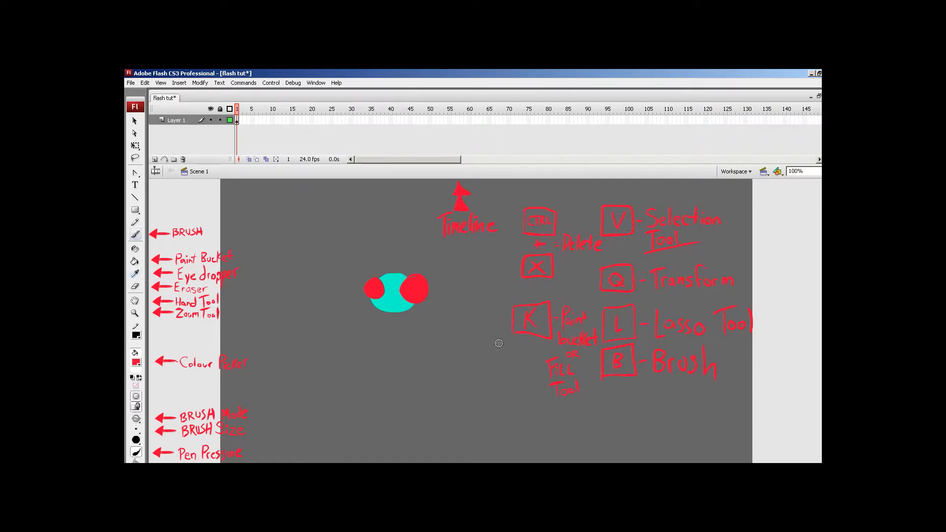
mouse_move(517, 443)
left_mouse_down()
mouse_move(517, 418)
mouse_move(546, 412)
mouse_move(551, 427)
mouse_move(519, 413)
mouse_move(539, 419)
mouse_move(532, 433)
left_mouse_up()
key("ctrl+z")
key("ctrl+z")
key("j")
mouse_move(525, 434)
left_mouse_down()
mouse_move(564, 421)
mouse_move(582, 435)
mouse_move(582, 422)
left_mouse_up()
mouse_move(573, 414)
left_mouse_down()
mouse_move(584, 411)
mouse_move(590, 432)
left_mouse_up()
mouse_move(594, 423)
left_mouse_down()
mouse_move(590, 443)
mouse_move(616, 430)
left_mouse_up()
mouse_move(616, 404)
left_mouse_down()
mouse_move(617, 434)
mouse_move(634, 425)
mouse_move(640, 449)
left_mouse_up()
left_click_drag(641, 424, 645, 446)
left_click_drag(648, 422, 670, 431)
left_click_drag(670, 425, 680, 418)
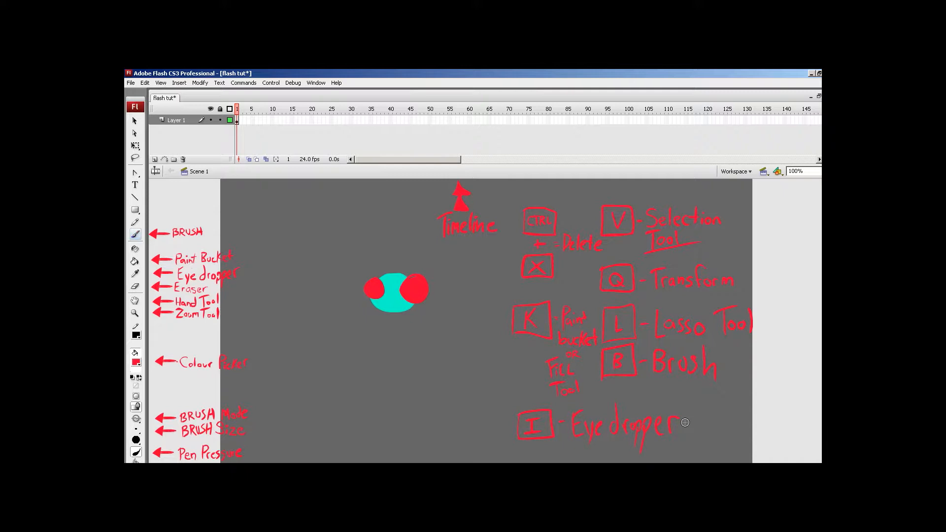
Sample turquoise from the rounded shape with the Eyedropper and brush a small dot inside each of the two red circles
key("i")
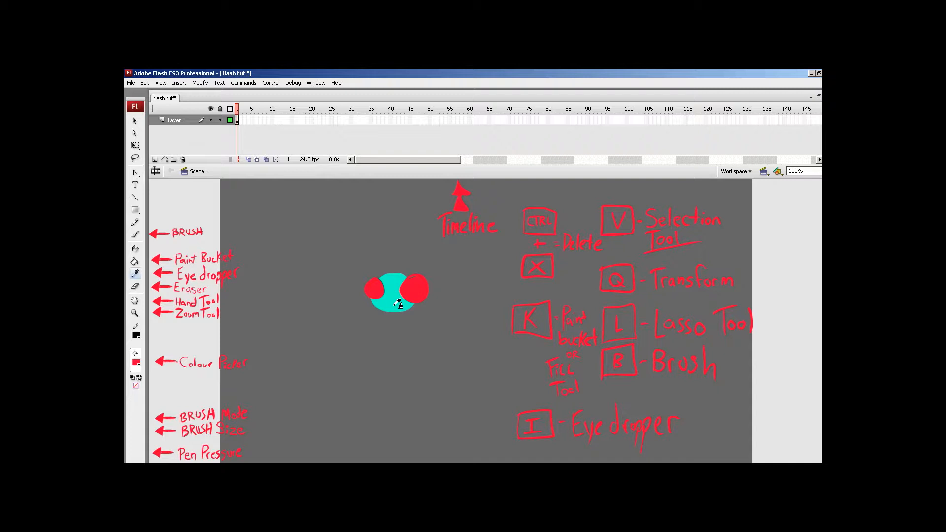
left_click(397, 303)
key("b")
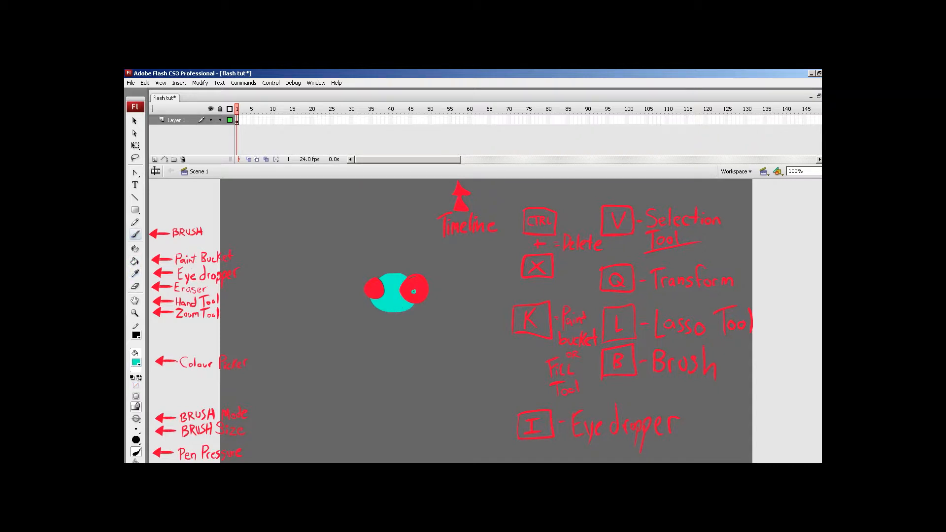
left_click(372, 290)
Select the whole turquoise shape with its two red circles and cut it from the stage
key("v")
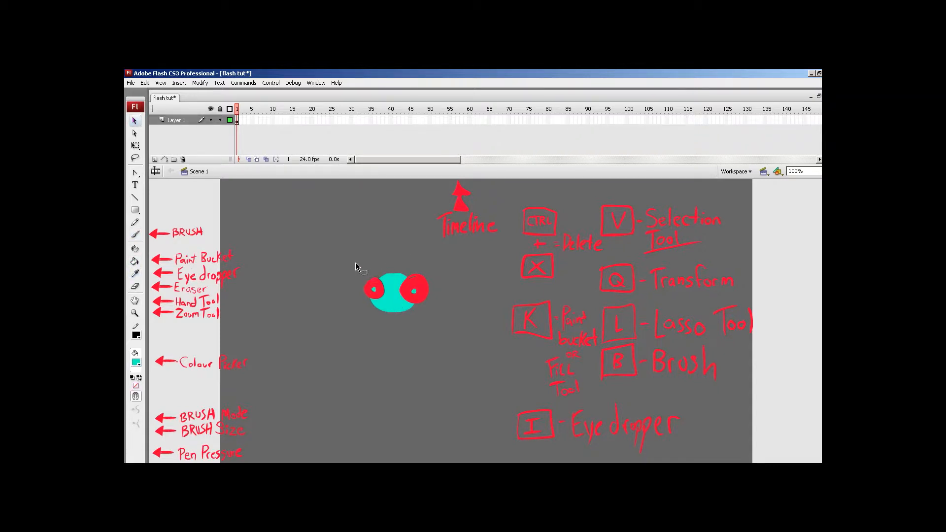
left_click_drag(356, 266, 451, 340)
key("ctrl+x")
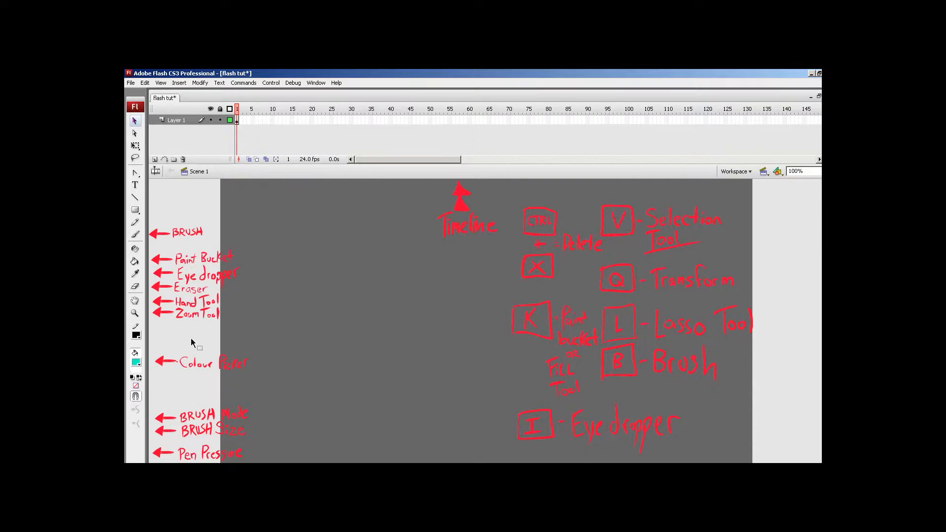
Switch to the Eraser tool and try a couple of sweeps across the stage
left_click(135, 287)
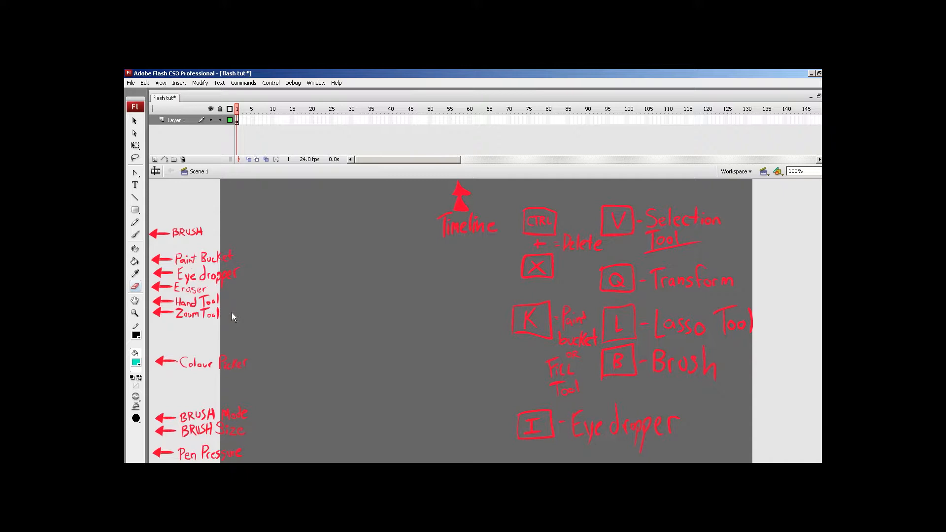
mouse_move(378, 286)
left_mouse_down()
mouse_move(391, 293)
mouse_move(434, 391)
left_mouse_up()
left_click_drag(559, 290, 757, 352)
Pan the stage around and out of view with the Hand tool, and bring it back with the Fit in Window zoom
left_click(135, 301)
left_click_drag(712, 295, 542, 357)
left_click_drag(575, 289, 502, 347)
left_click_drag(429, 356, 694, 170)
left_click_drag(511, 272, 473, 262)
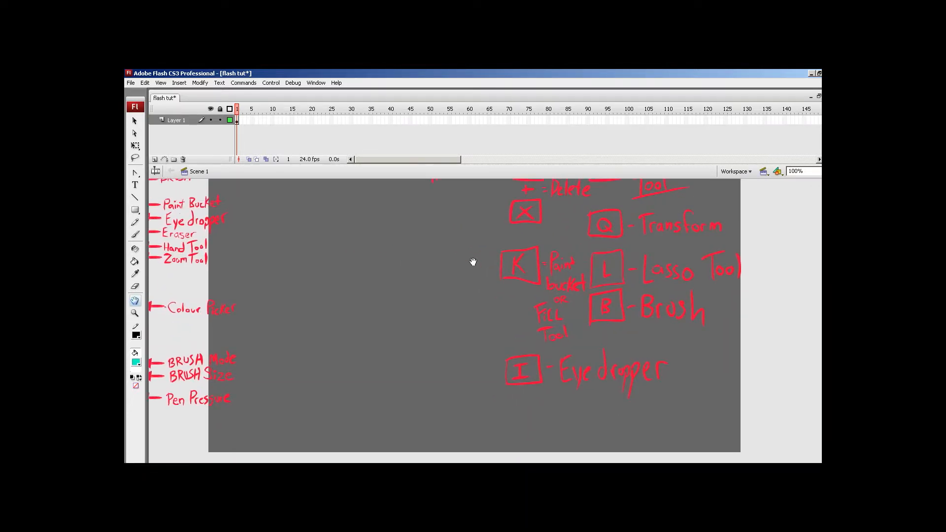
left_click_drag(742, 446, 724, 417)
left_click_drag(620, 396, 568, 475)
left_click_drag(652, 406, 508, 467)
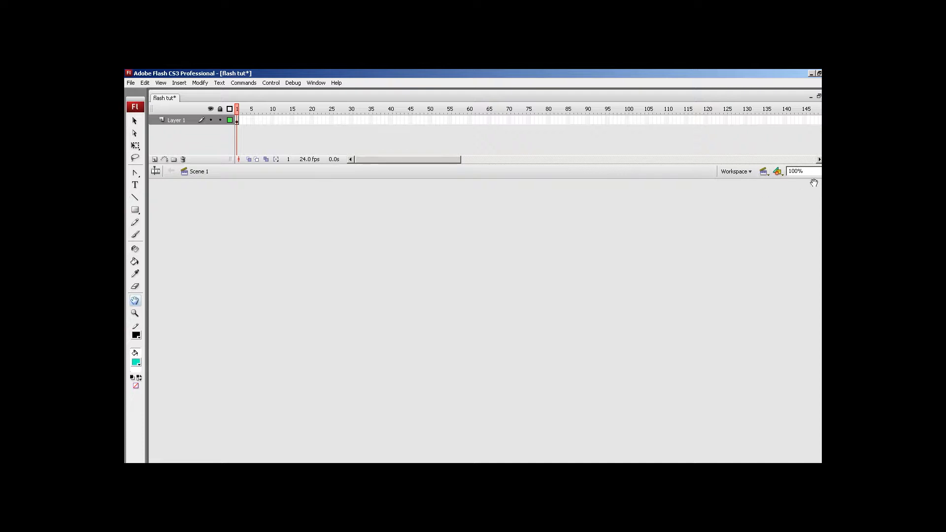
left_click(820, 171)
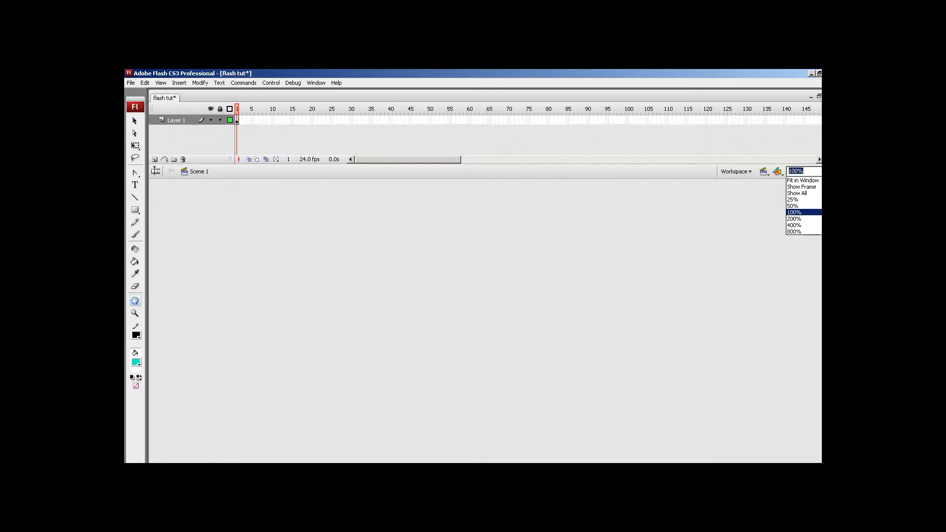
left_click(816, 181)
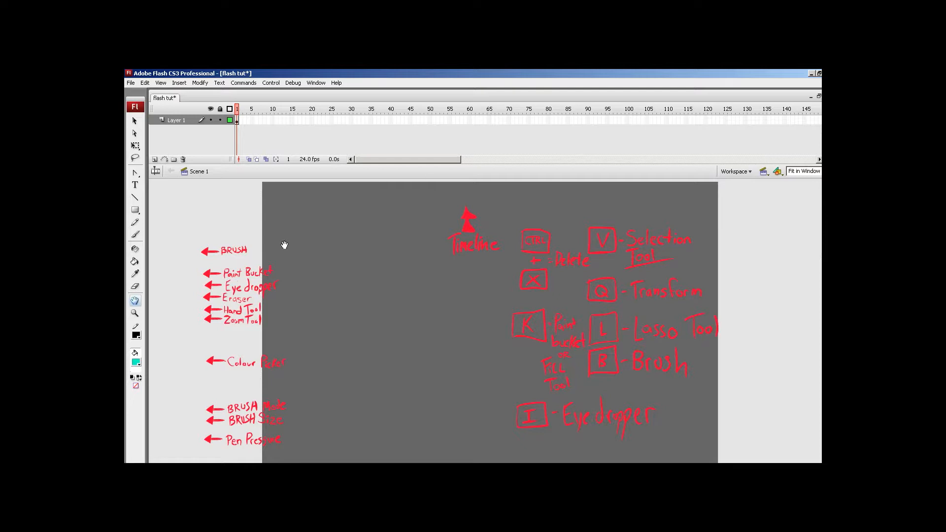
Select the whole column of handwritten tool labels and move it off the stage, close beside the toolbar
key("v")
mouse_move(167, 231)
left_mouse_down()
mouse_move(238, 369)
mouse_move(320, 463)
left_mouse_up()
left_click_drag(253, 407, 201, 387)
key("b")
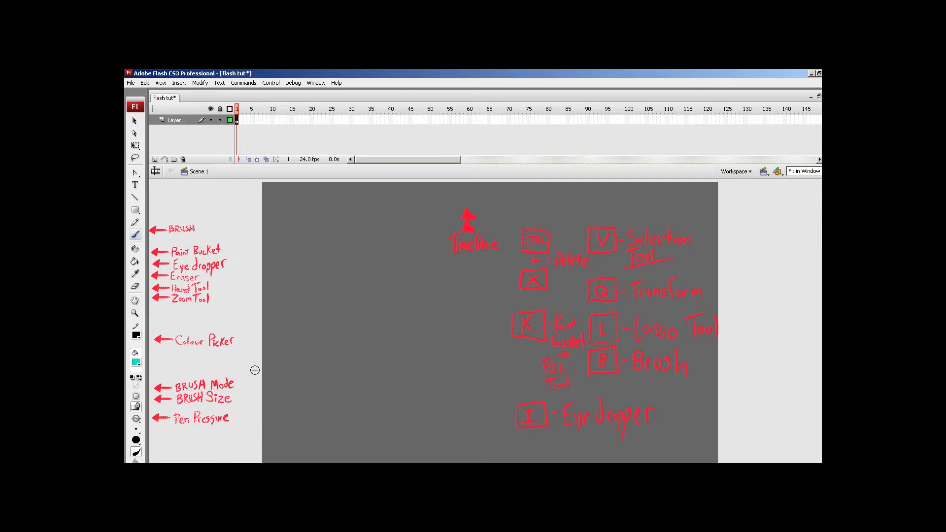
Adjust the label column vertically to line up with the tools, and shift the Brush Mode, Brush Size and Pen Pressure labels slightly lower
key("v")
left_click_drag(202, 384, 200, 405)
key("b")
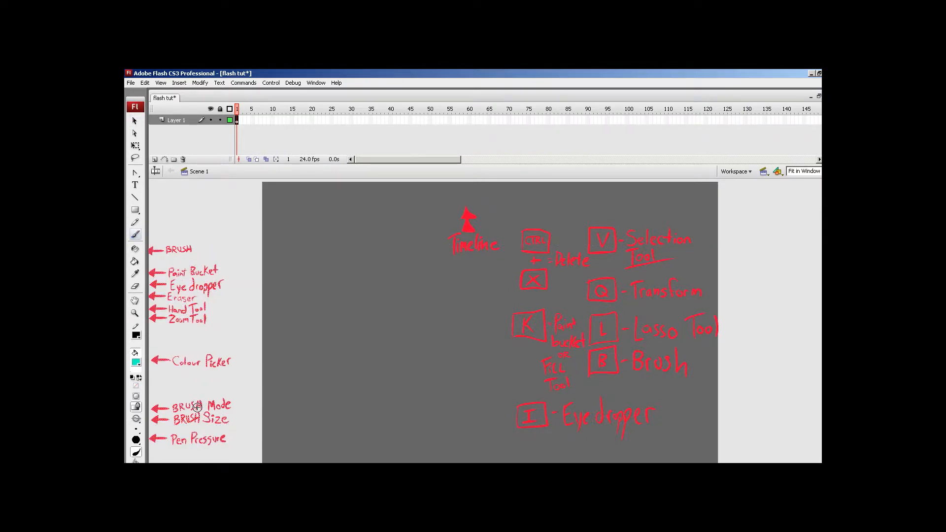
key("v")
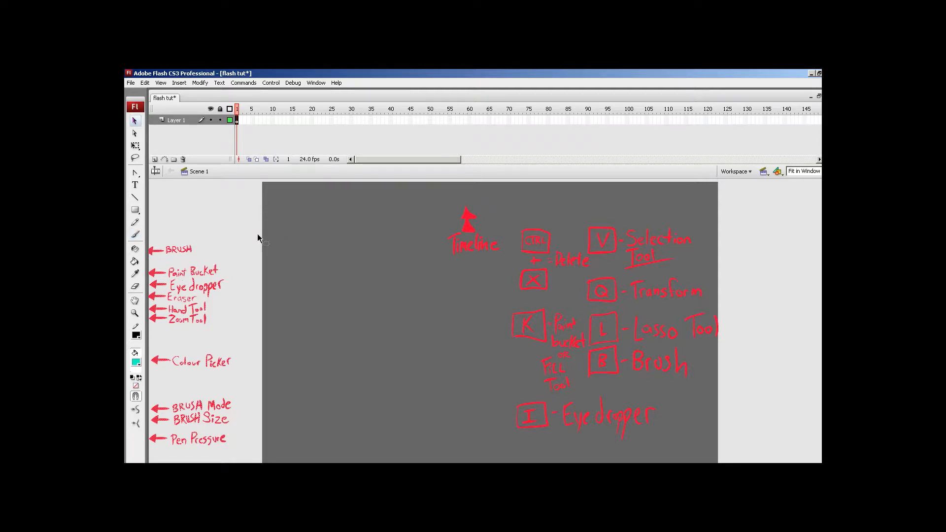
left_click_drag(185, 312, 184, 310)
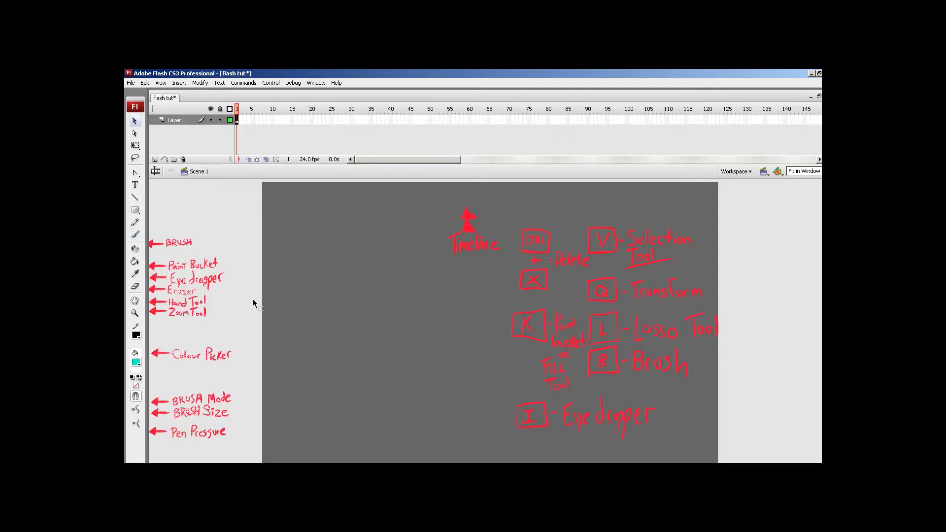
mouse_move(148, 391)
left_mouse_down()
mouse_move(191, 433)
mouse_move(262, 461)
left_mouse_up()
left_click_drag(189, 416, 186, 433)
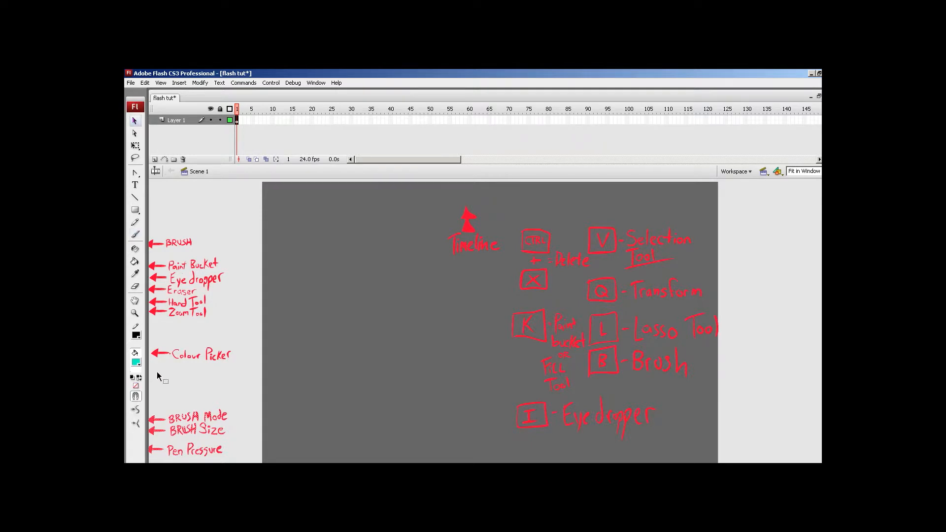
Zoom to Show All, pan the view with the Hand tool and return to Fit in Window
key("h")
left_click(821, 171)
left_click(815, 194)
left_click_drag(582, 266, 645, 277)
left_click(821, 171)
left_click(802, 180)
Compare the Show All and Show Frame zoom presets, ending on Show Frame
left_click(820, 171)
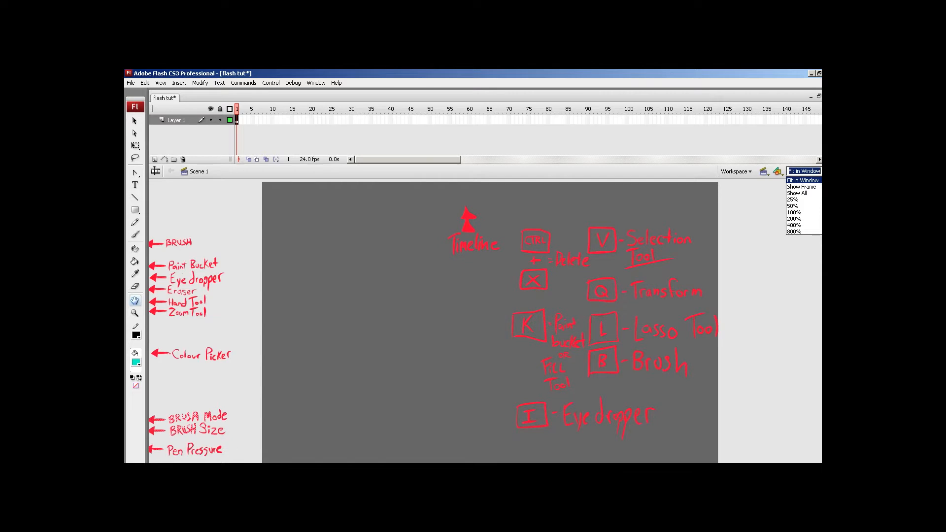
left_click(818, 194)
left_click(821, 171)
left_click(818, 193)
left_click(821, 171)
left_click(802, 187)
left_click(820, 171)
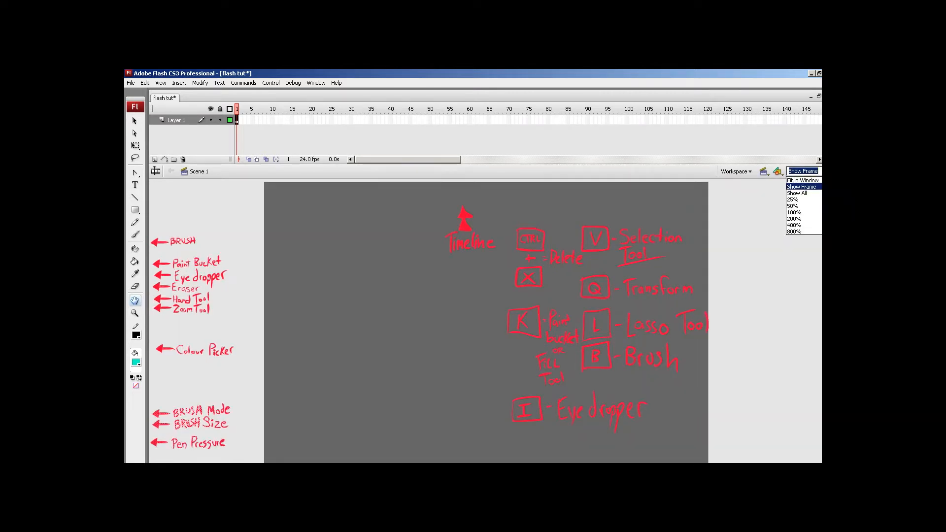
left_click(819, 188)
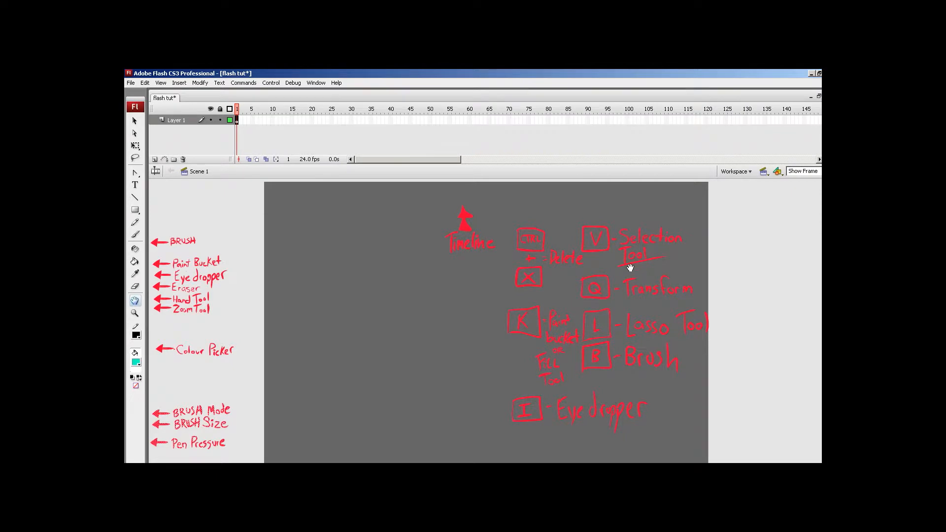
Magnify the boxed Q note to 2000% with the Zoom tool and return to Fit in Window
left_click(134, 314)
left_click(537, 301)
left_click(638, 279)
left_click(626, 286)
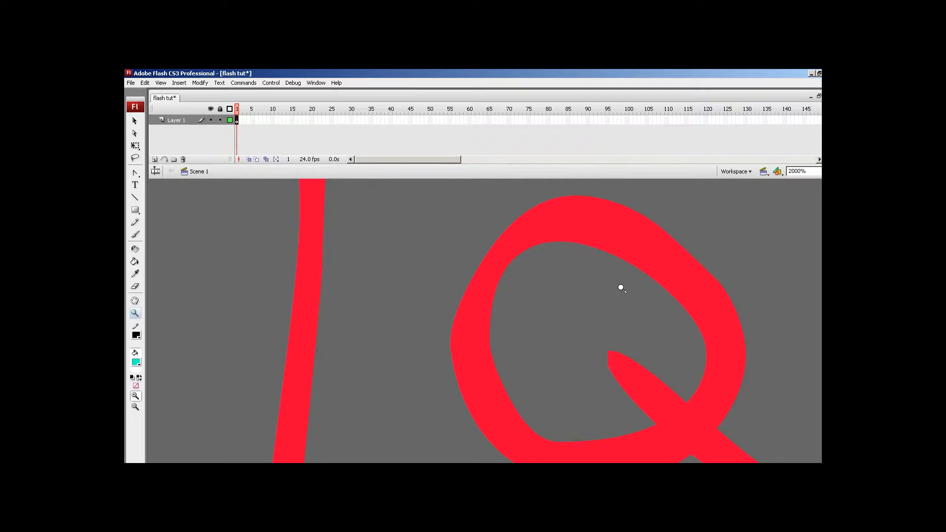
left_click(820, 171)
left_click(810, 182)
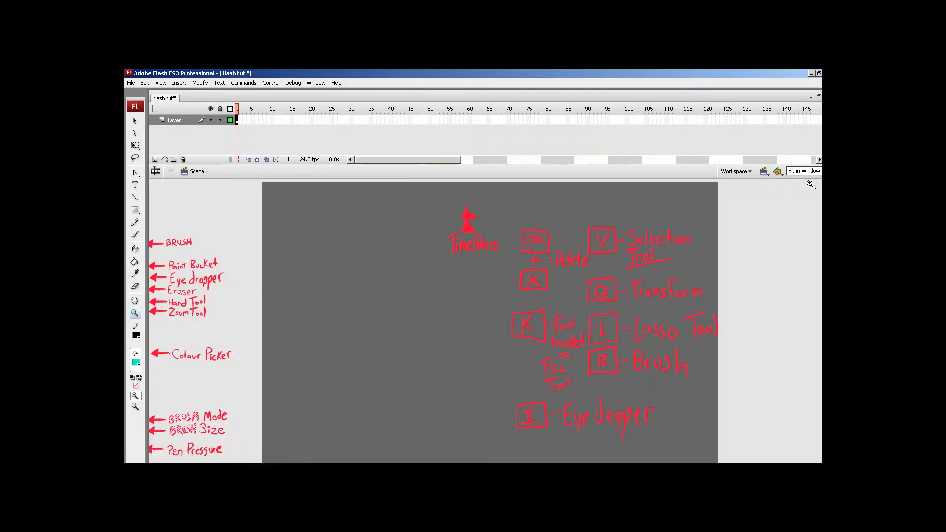
Recolour the selected Brush Mode, Brush Size and Pen Pressure labels by setting the fill colour to black, and deselect them
left_click(135, 364)
left_click(136, 365)
left_click(136, 364)
left_click(136, 400)
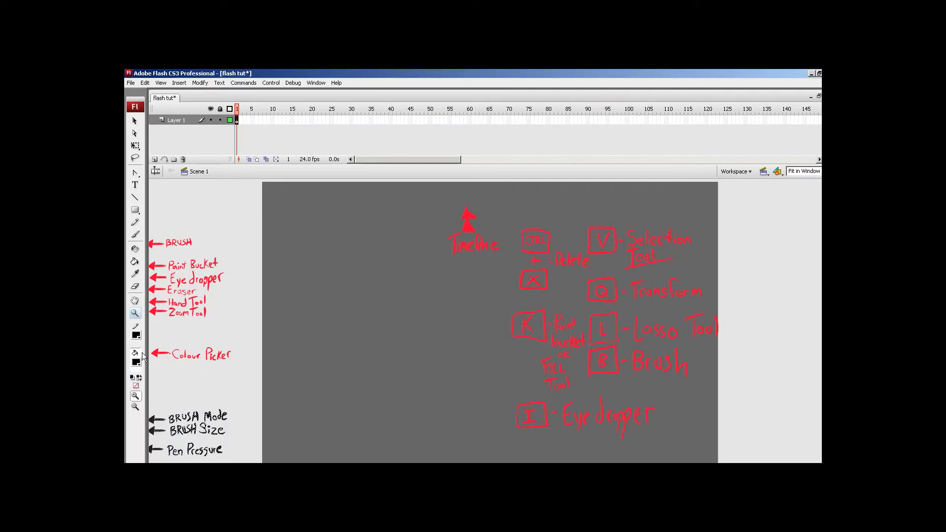
key("v")
left_click(233, 398)
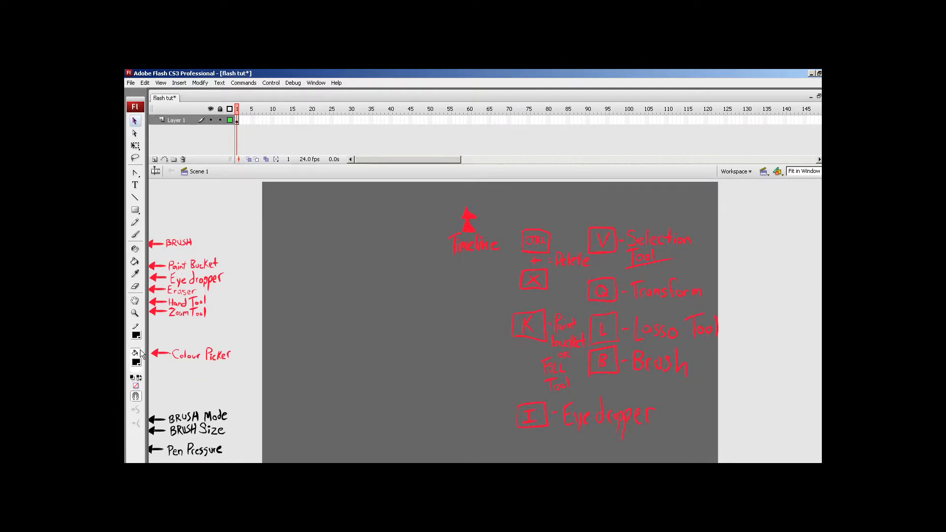
Scribble mid-stage with the black Brush before and after setting the stroke colour to yellow-green, and undo the scribbles
key("b")
mouse_move(394, 277)
left_mouse_down()
mouse_move(409, 300)
mouse_move(402, 423)
left_mouse_up()
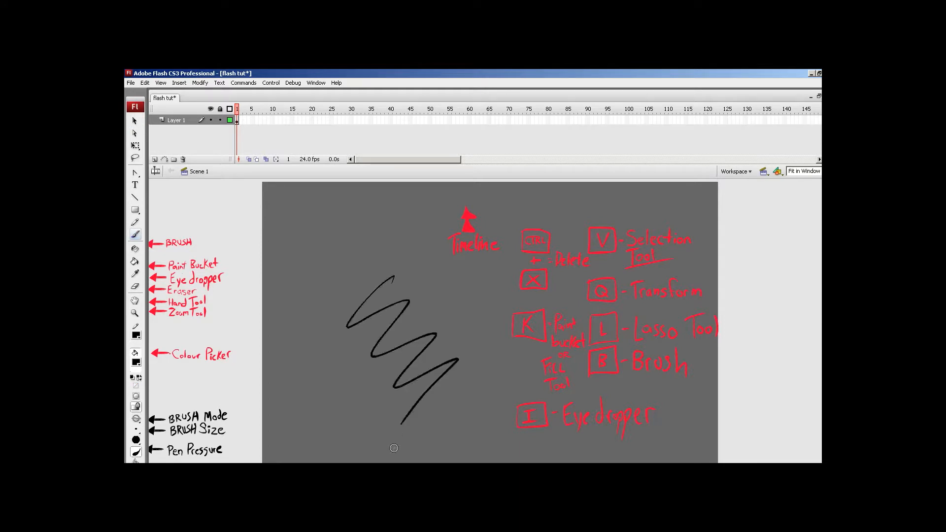
left_click(137, 338)
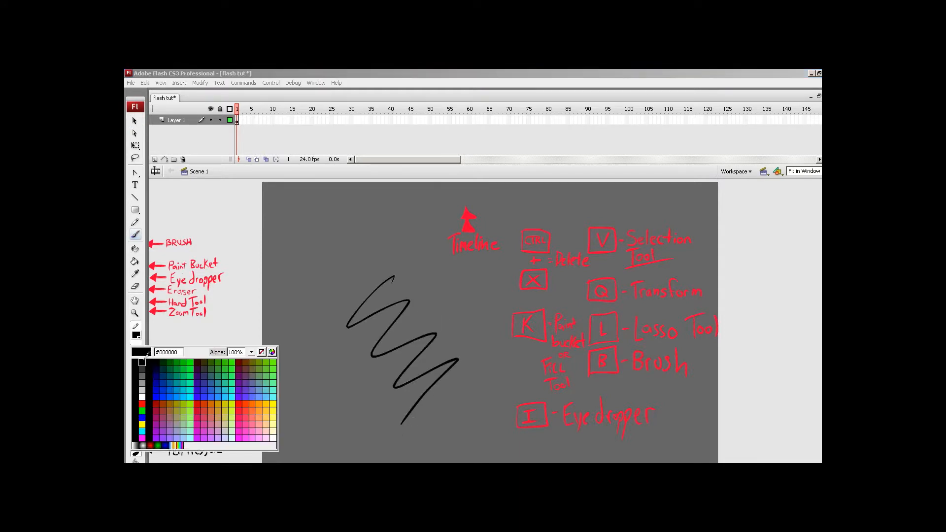
left_click(230, 408)
mouse_move(367, 246)
left_mouse_down()
mouse_move(366, 272)
mouse_move(412, 298)
mouse_move(439, 350)
mouse_move(417, 448)
mouse_move(477, 436)
mouse_move(403, 268)
mouse_move(353, 244)
mouse_move(448, 416)
left_mouse_up()
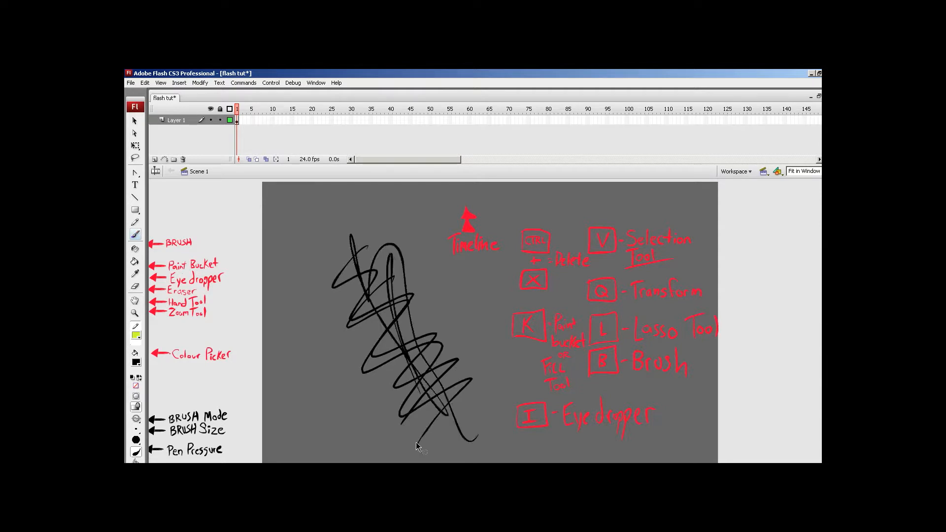
key("ctrl+z")
key("ctrl+z")
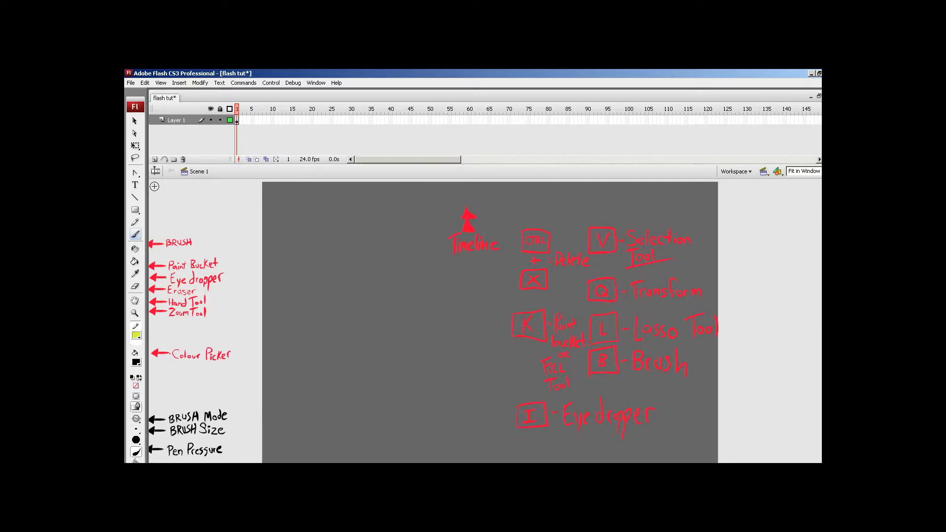
Draw a black square with a yellow-green outline mid-stage, add several more rectangles beside it, and undo them all
left_click(137, 211)
left_click_drag(293, 251, 393, 353)
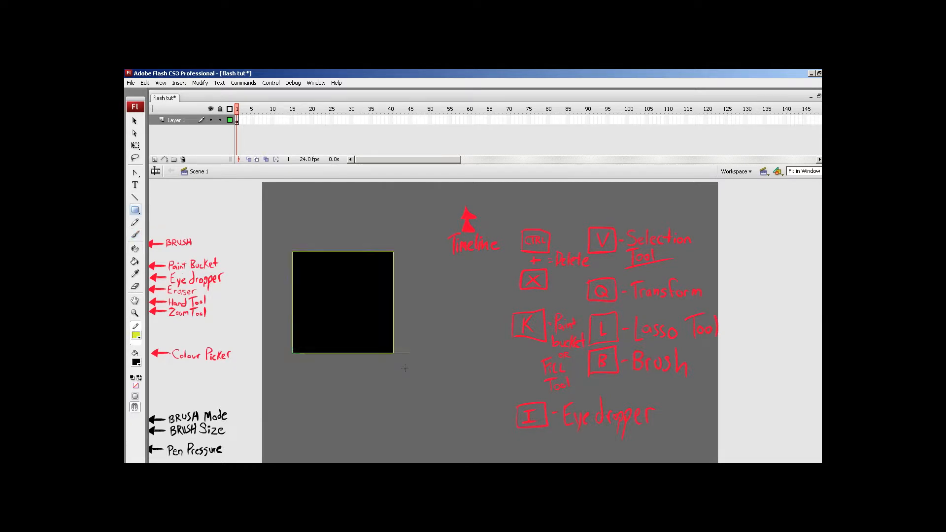
left_click_drag(466, 307, 345, 444)
left_click_drag(460, 360, 369, 441)
mouse_move(472, 278)
left_mouse_down()
mouse_move(386, 352)
mouse_move(350, 405)
left_mouse_up()
left_click_drag(453, 327, 406, 355)
key("ctrl+z")
key("ctrl+z")
key("ctrl+z")
key("ctrl+z")
key("ctrl+z")
key("ctrl+z")
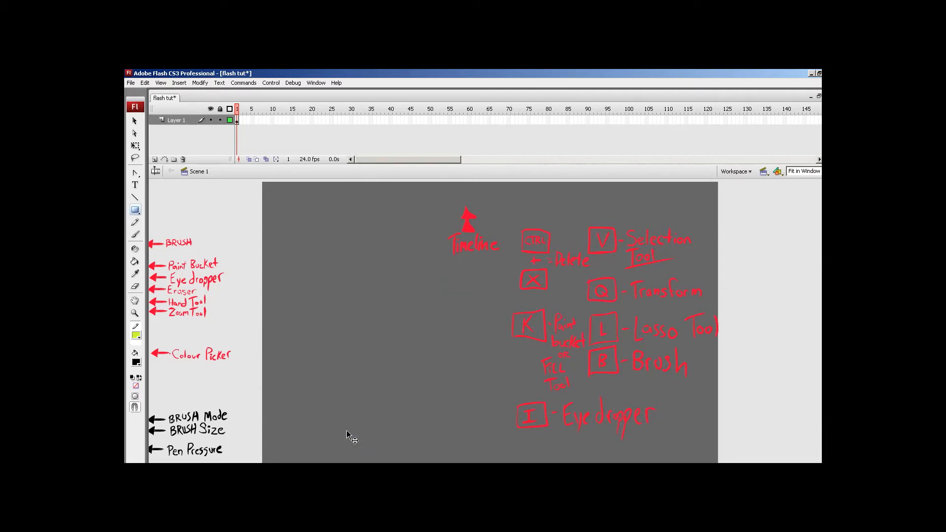
Set the stroke colour to black and the fill colour to red, and switch to the Brush tool
left_click(136, 335)
left_click(142, 365)
left_click(139, 363)
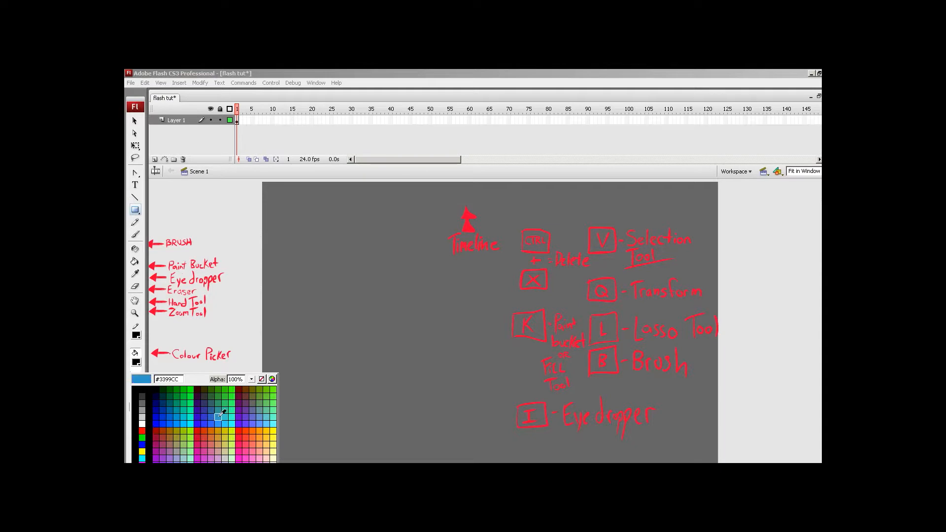
left_click(240, 438)
key("b")
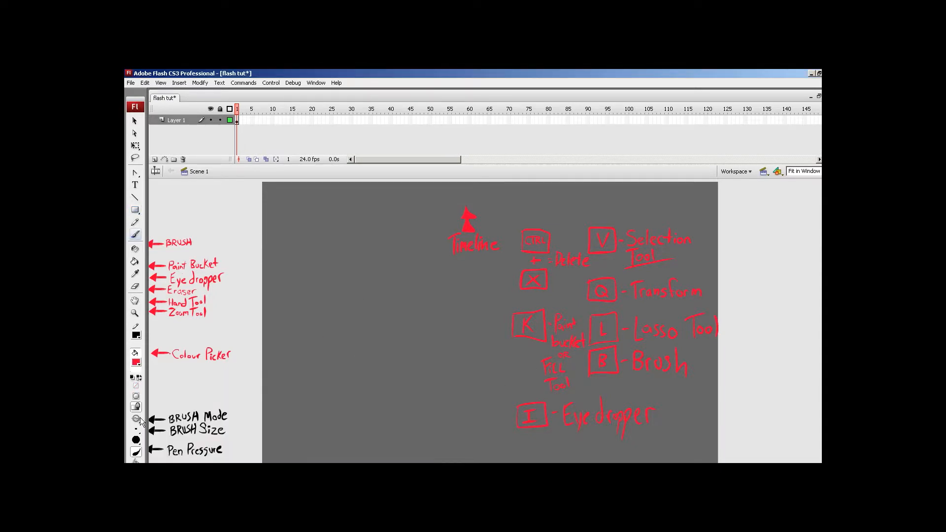
Paint a few red test strokes on the empty part of the stage and remove them
left_click_drag(353, 309, 346, 304)
mouse_move(313, 347)
left_mouse_down()
mouse_move(337, 335)
mouse_move(408, 329)
mouse_move(423, 338)
left_mouse_up()
left_click_drag(299, 283, 447, 384)
key("ctrl+x")
Check the brush mode options, paint red test strokes on the stage in Paint Normal mode, and undo them all
left_click(140, 417)
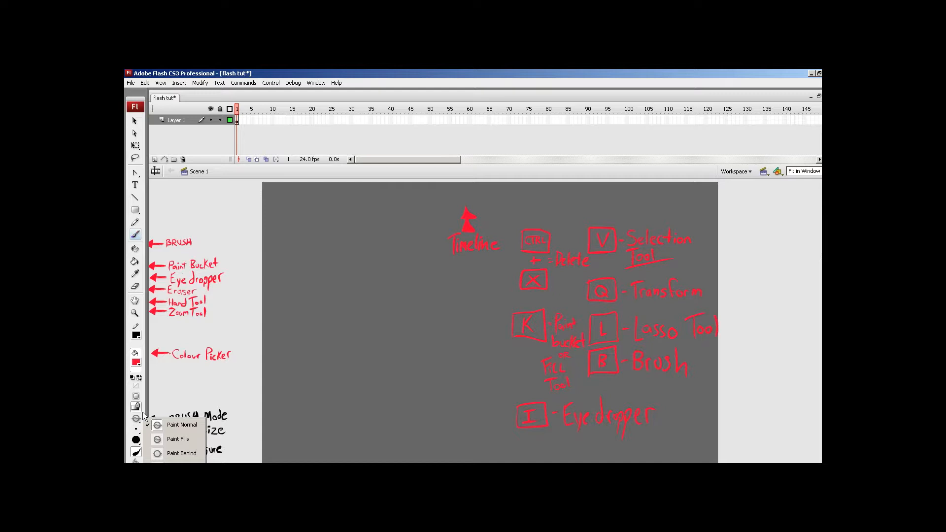
left_click(143, 415)
mouse_move(469, 294)
left_mouse_down()
mouse_move(560, 212)
mouse_move(532, 374)
mouse_move(665, 352)
left_mouse_up()
key("ctrl+z")
mouse_move(416, 297)
left_mouse_down()
mouse_move(353, 312)
mouse_move(366, 297)
left_mouse_up()
left_click_drag(373, 336, 378, 336)
mouse_move(425, 326)
left_mouse_down()
mouse_move(413, 349)
mouse_move(406, 340)
left_mouse_up()
key("ctrl+z")
key("ctrl+z")
key("ctrl+z")
key("ctrl+z")
key("ctrl+z")
key("ctrl+z")
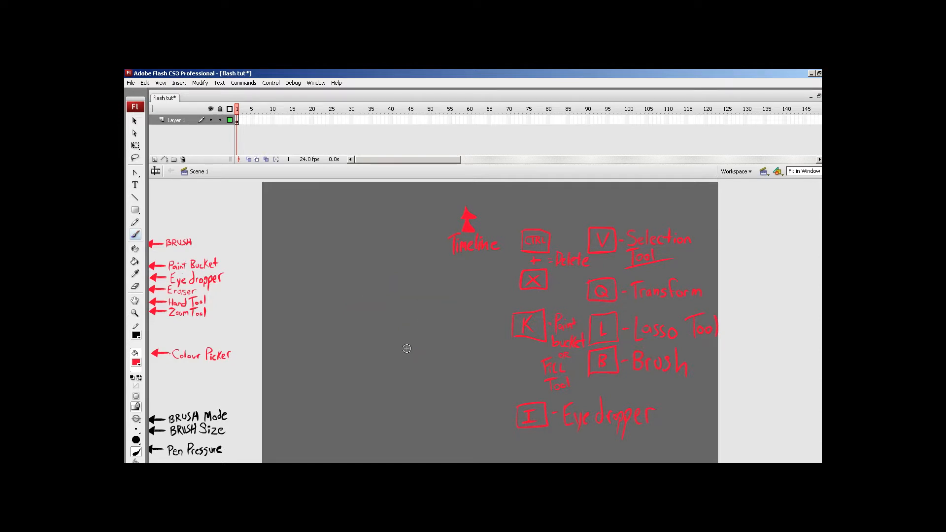
Set the brush mode to Paint Behind and the fill colour to teal #00CCCC
left_click(138, 420)
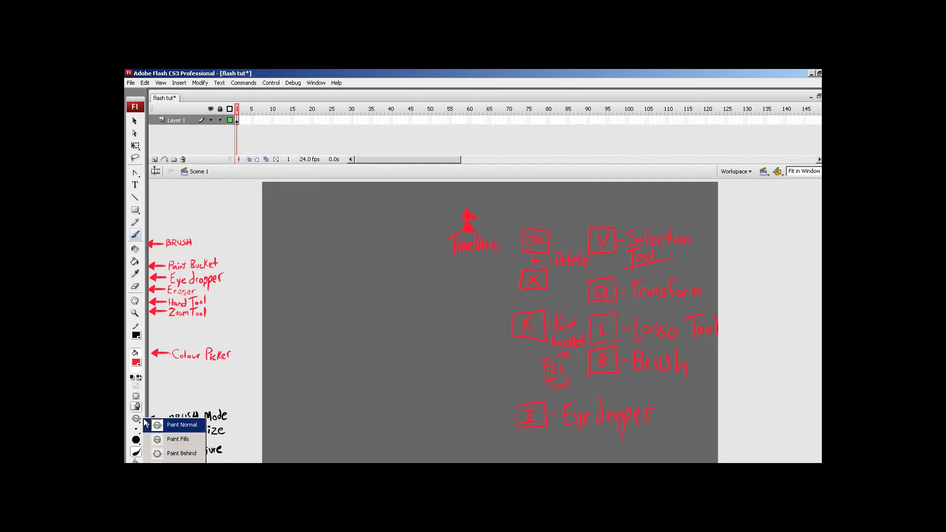
left_click(187, 453)
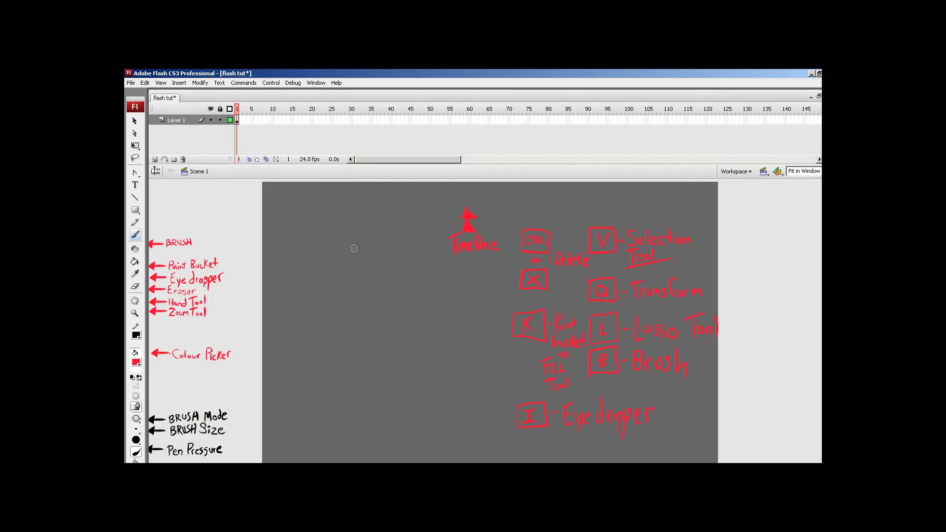
left_click(137, 363)
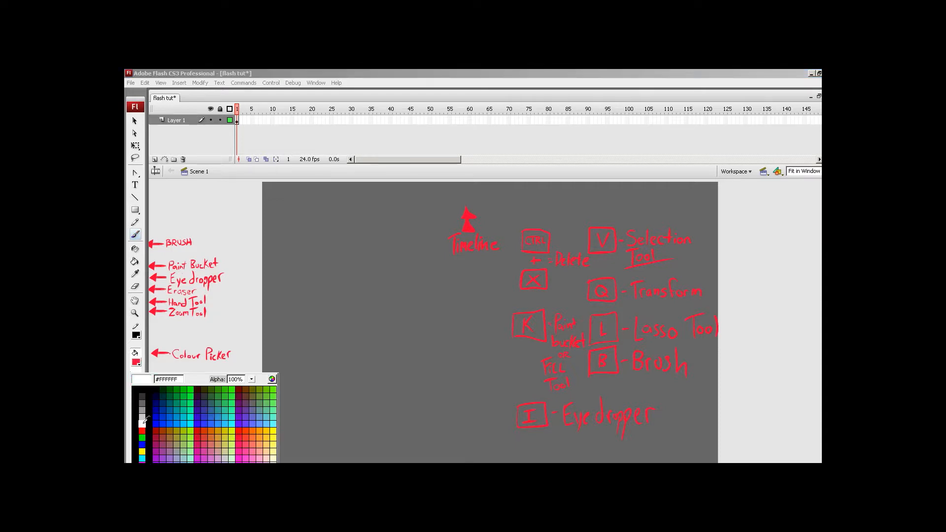
left_click(181, 416)
left_click(137, 419)
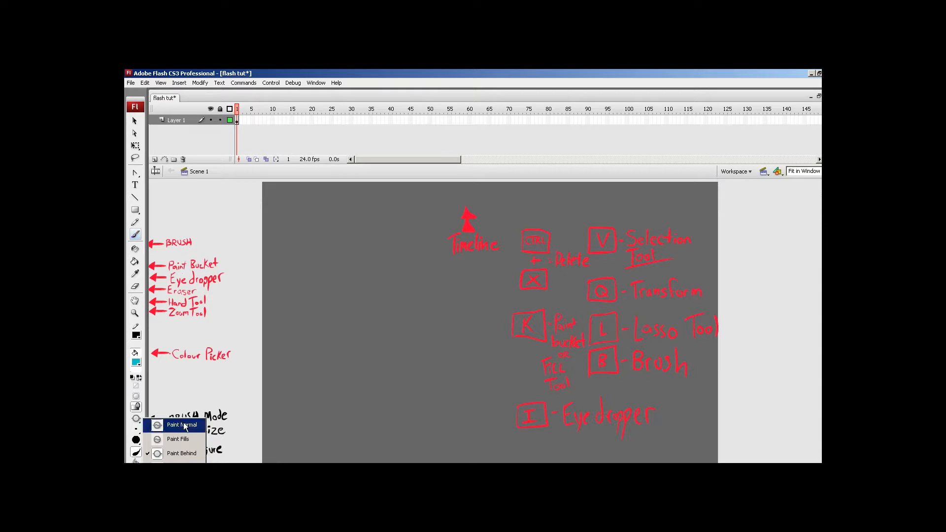
left_click(193, 452)
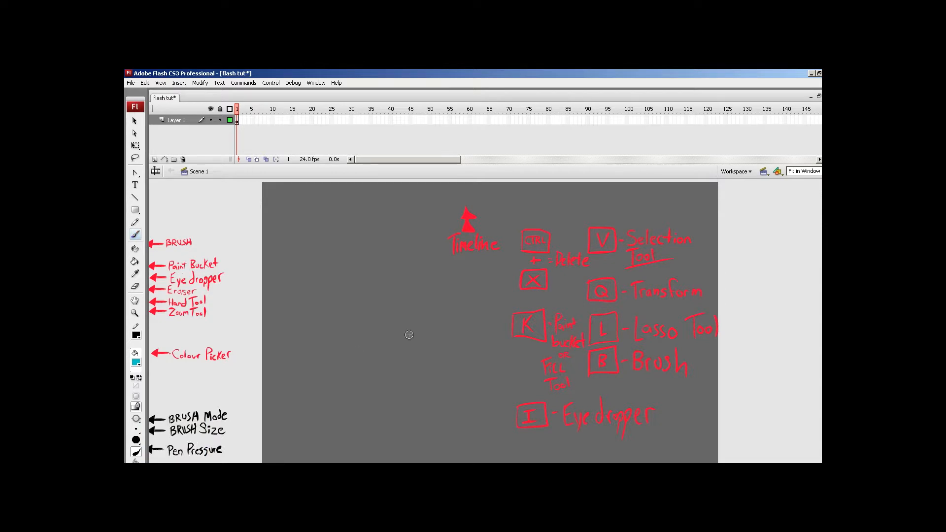
Set the fill colour to purple, pick the largest brush size, and paint broad strokes behind the shortcut notes
left_click(139, 361)
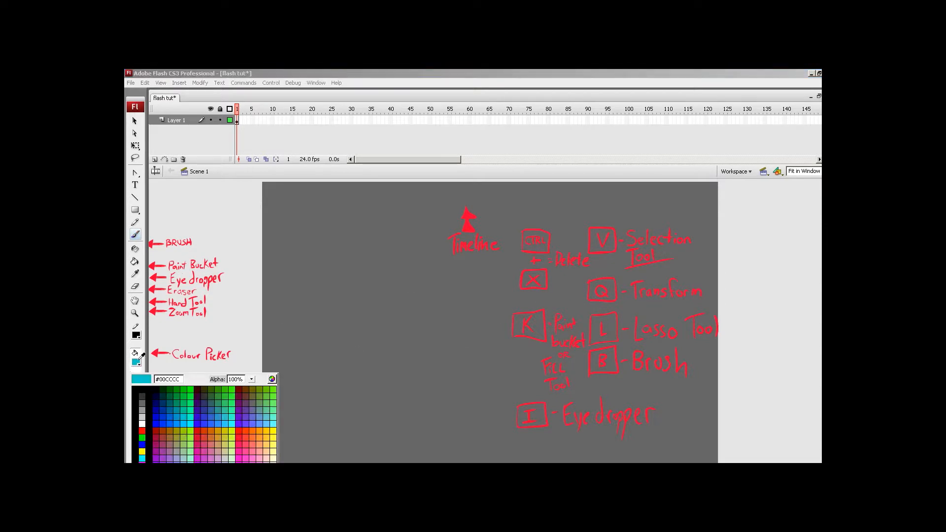
left_click(246, 409)
left_click(140, 433)
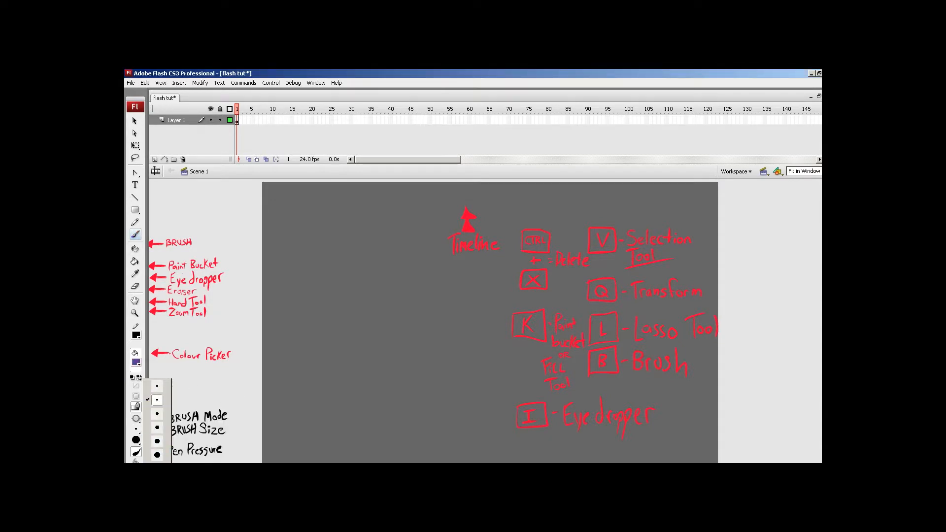
left_click(157, 481)
mouse_move(544, 230)
left_mouse_down()
mouse_move(493, 295)
mouse_move(650, 217)
mouse_move(500, 349)
mouse_move(523, 355)
mouse_move(537, 375)
mouse_move(540, 409)
mouse_move(599, 451)
mouse_move(586, 409)
mouse_move(540, 423)
mouse_move(542, 416)
left_mouse_up()
mouse_move(574, 344)
left_mouse_down()
mouse_move(640, 301)
mouse_move(716, 285)
left_mouse_up()
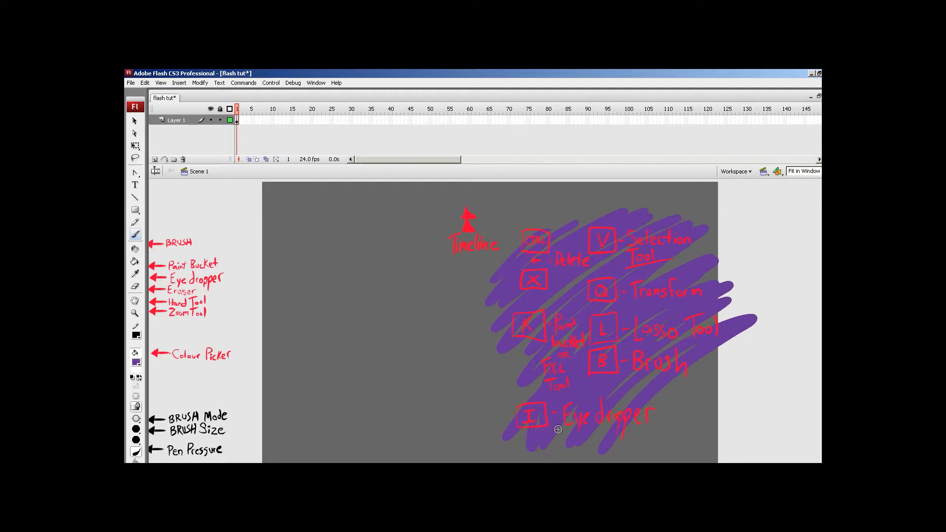
Undo the purple strokes and restore the red fill, and test a stroke in Paint Normal mode before undoing it
left_click(137, 363)
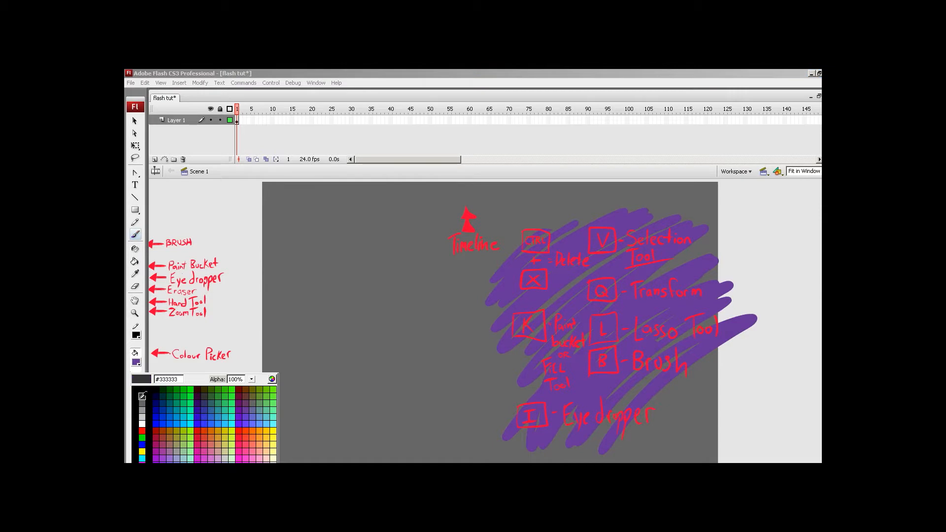
left_click(240, 437)
key("ctrl+z")
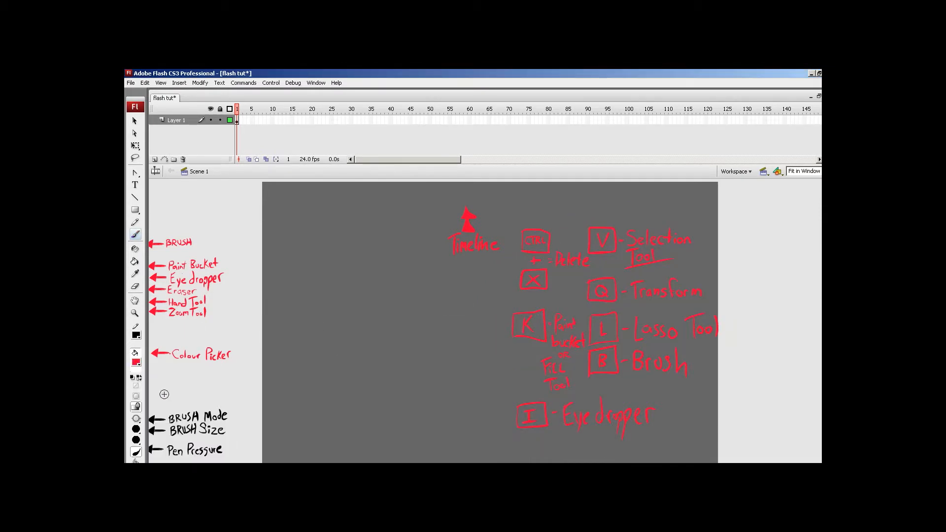
left_click(139, 421)
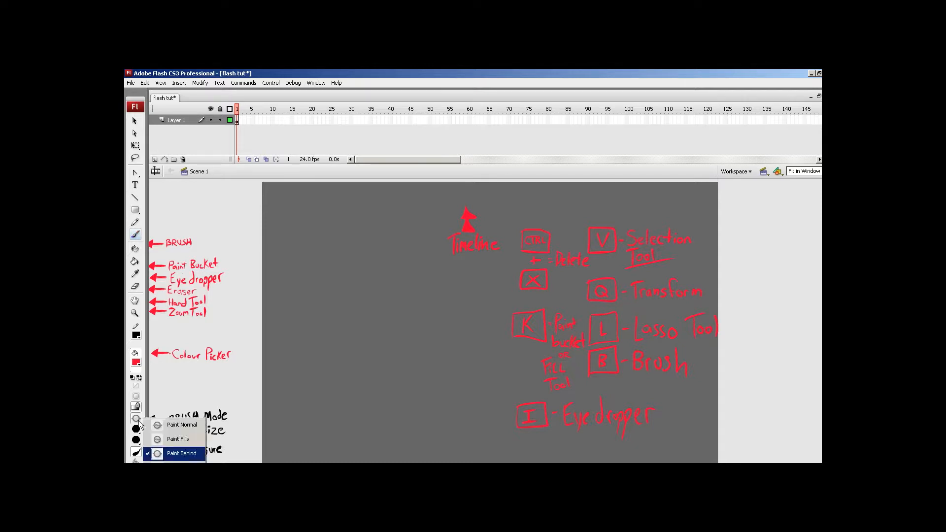
left_click(159, 425)
mouse_move(408, 299)
left_mouse_down()
mouse_move(372, 321)
mouse_move(566, 364)
mouse_move(620, 320)
left_mouse_up()
key("ctrl+z")
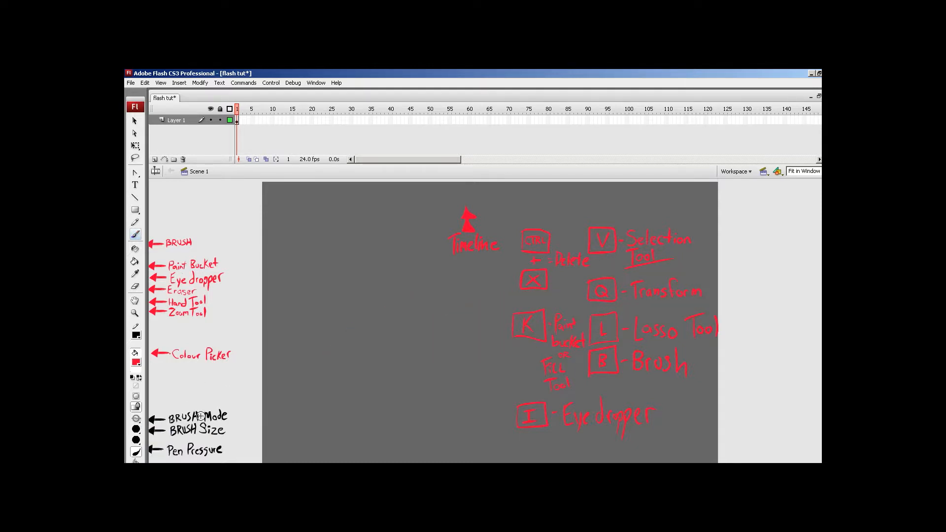
Set the brush to the second-smallest size, paint two thin test strokes mid-stage, and undo them
left_click(135, 430)
left_click(135, 431)
left_click(136, 435)
left_click(137, 433)
left_click(137, 432)
left_click(157, 400)
mouse_move(409, 318)
left_mouse_down()
mouse_move(358, 342)
mouse_move(409, 369)
mouse_move(414, 387)
left_mouse_up()
mouse_move(451, 300)
left_mouse_down()
mouse_move(361, 348)
mouse_move(385, 391)
left_mouse_up()
key("ctrl+z")
key("ctrl+z")
Set a large brush size and write "THE" in thick red letters on the empty part of the stage
left_click(138, 430)
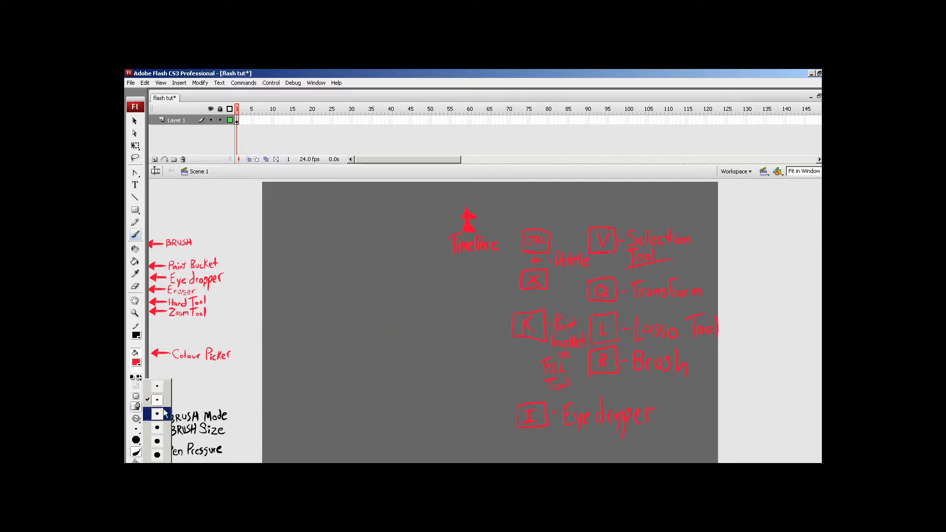
left_click(157, 468)
left_click_drag(329, 287, 326, 388)
mouse_move(288, 326)
left_mouse_down()
mouse_move(347, 266)
mouse_move(353, 371)
left_mouse_up()
mouse_move(367, 278)
left_mouse_down()
mouse_move(348, 361)
mouse_move(356, 314)
left_mouse_up()
left_click_drag(369, 274, 406, 321)
left_click_drag(376, 320, 394, 297)
left_click_drag(364, 295, 397, 256)
Set the smallest brush size and write "Eggs" in thin letters beside "THE"
left_click(138, 431)
left_click(163, 386)
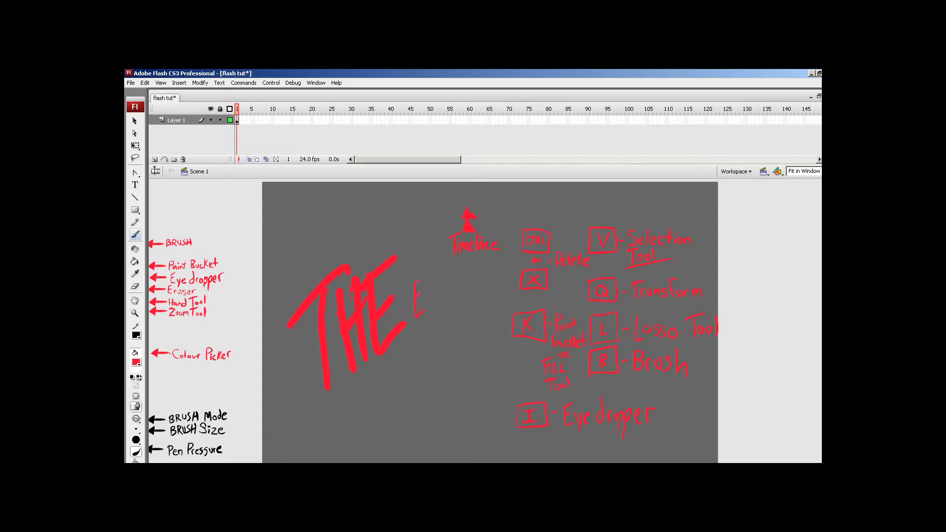
left_click_drag(446, 281, 439, 302)
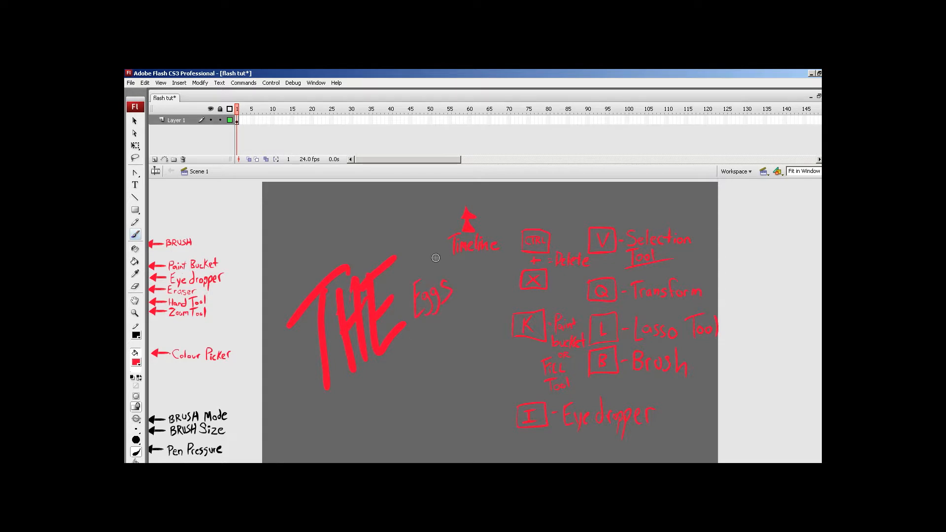
Select the handwritten words "THE Eggs" with the Lasso tool and delete them
key("l")
left_click_drag(393, 391, 477, 297)
mouse_move(400, 215)
left_mouse_down()
mouse_move(281, 302)
mouse_move(359, 451)
mouse_move(446, 355)
left_mouse_up()
key("Delete")
Switch to the Brush tool with the vertical oval brush shape, paint a test stroke mid-stage, and undo it
key("b")
left_click(138, 439)
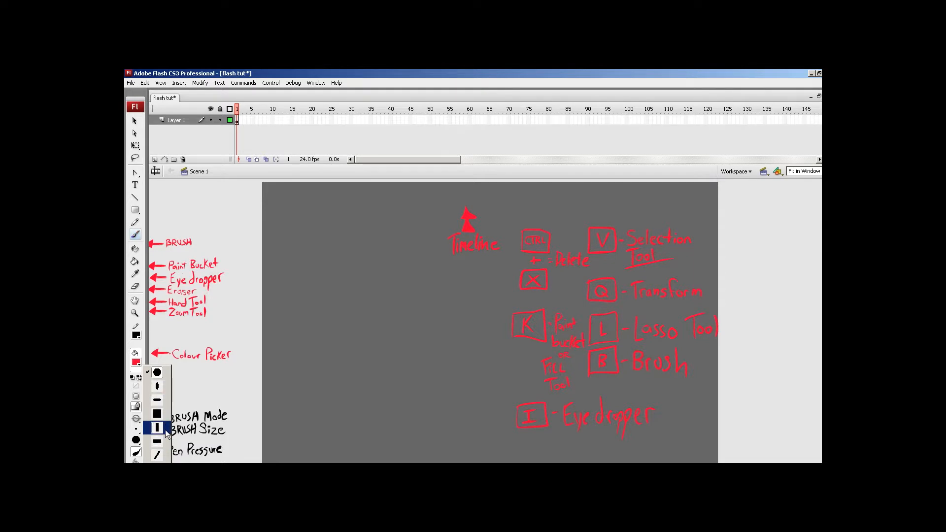
left_click(169, 386)
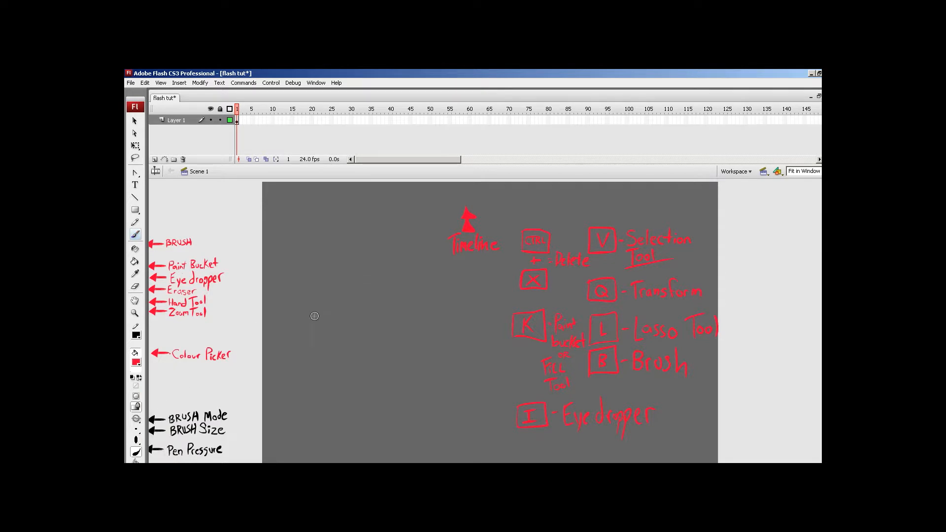
mouse_move(361, 295)
left_mouse_down()
mouse_move(444, 331)
mouse_move(449, 357)
mouse_move(396, 417)
left_mouse_up()
key("ctrl+z")
Set the brush to the sixth size in the list, paint a test stroke with the oval shape, and undo it
left_click(137, 430)
left_click(153, 451)
mouse_move(309, 340)
left_mouse_down()
mouse_move(325, 350)
mouse_move(392, 323)
mouse_move(383, 371)
mouse_move(430, 349)
mouse_move(478, 383)
left_mouse_up()
key("ctrl+z")
key("ctrl+z")
Try the square brush shape with a red zigzag stroke, undo it, and return to the round brush shape
left_click(137, 440)
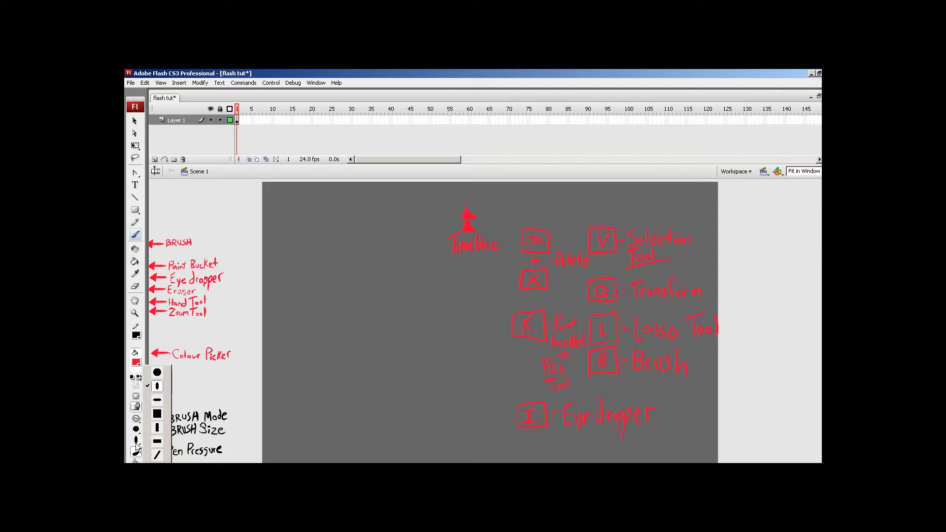
left_click(161, 376)
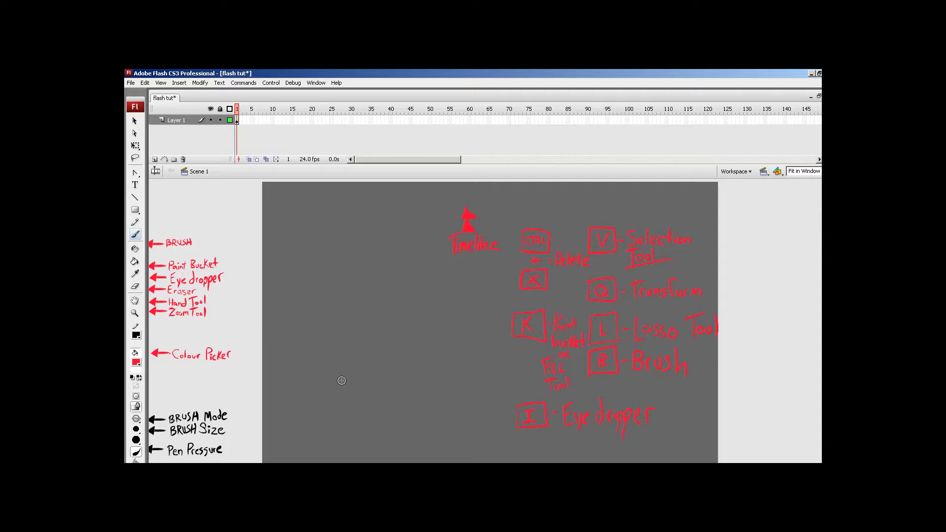
left_click(136, 440)
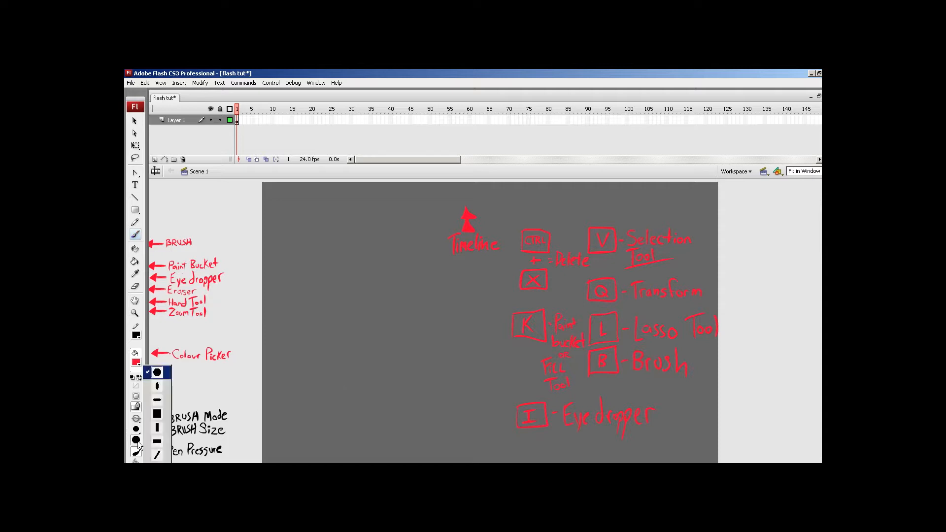
left_click(158, 414)
mouse_move(418, 298)
left_mouse_down()
mouse_move(410, 334)
mouse_move(444, 375)
mouse_move(401, 417)
left_mouse_up()
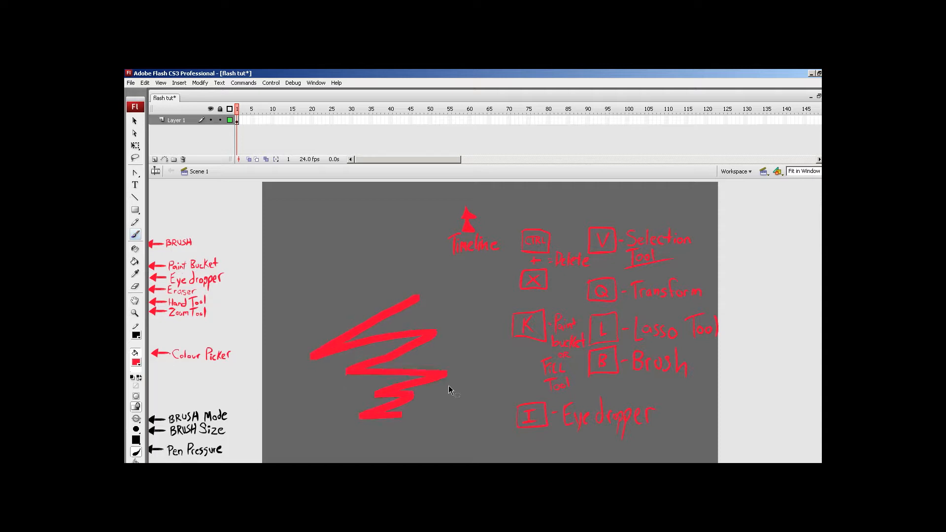
key("ctrl+z")
left_click(136, 439)
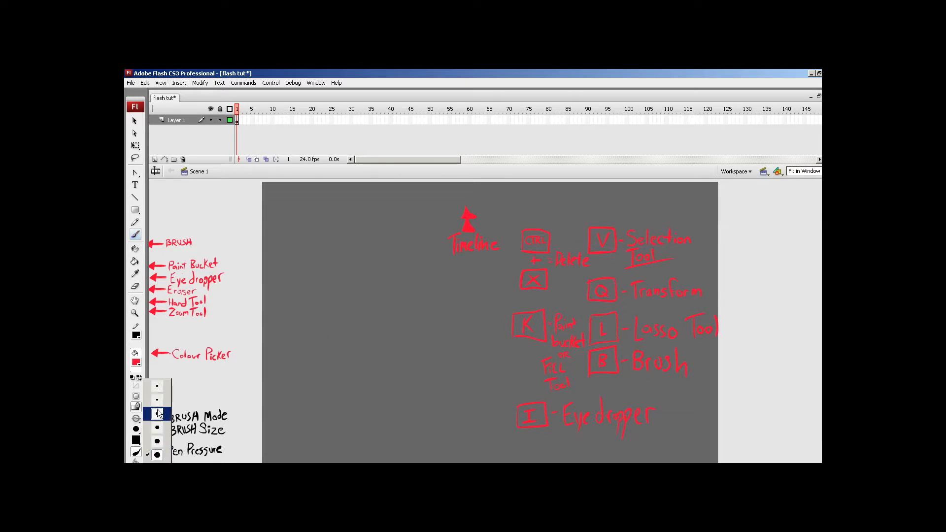
left_click(162, 372)
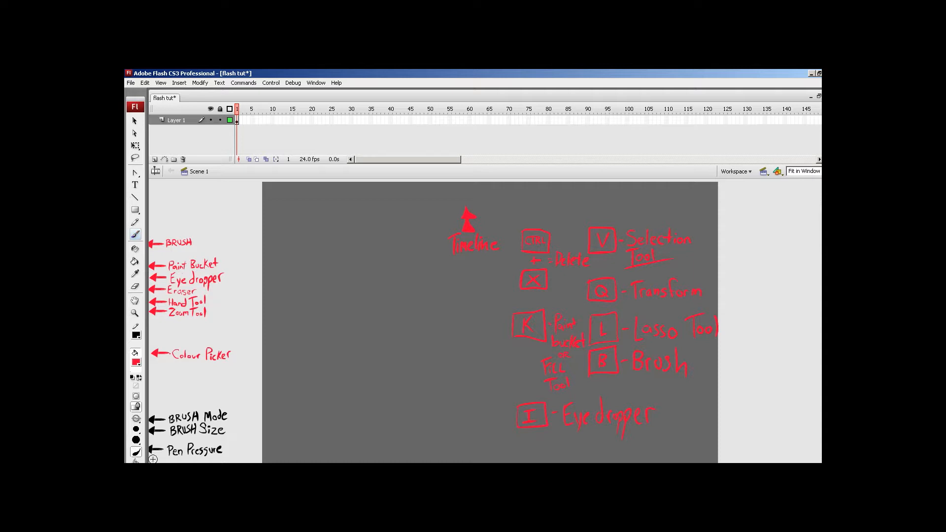
Toggle pen pressure for the brush, paint a couple of test strokes mid-stage, and undo them
left_click(136, 452)
left_click(401, 313)
mouse_move(397, 301)
left_mouse_down()
mouse_move(395, 380)
mouse_move(332, 416)
left_mouse_up()
key("ctrl+z")
key("ctrl+z")
Toggle pen pressure back and forth, painting test strokes across the stage for comparison and undoing them each time
left_click(137, 452)
mouse_move(387, 309)
left_mouse_down()
mouse_move(345, 370)
mouse_move(445, 347)
mouse_move(437, 417)
left_mouse_up()
mouse_move(462, 326)
left_mouse_down()
mouse_move(377, 418)
mouse_move(299, 399)
mouse_move(379, 224)
mouse_move(259, 360)
left_mouse_up()
key("ctrl+z")
key("ctrl+z")
mouse_move(366, 244)
left_mouse_down()
mouse_move(369, 282)
mouse_move(333, 339)
mouse_move(389, 309)
mouse_move(455, 342)
mouse_move(361, 433)
left_mouse_up()
key("ctrl+z")
left_click(136, 452)
mouse_move(400, 253)
left_mouse_down()
mouse_move(357, 281)
mouse_move(356, 303)
mouse_move(416, 258)
mouse_move(328, 377)
mouse_move(398, 294)
mouse_move(428, 292)
mouse_move(366, 395)
mouse_move(457, 294)
mouse_move(405, 421)
mouse_move(482, 338)
mouse_move(427, 447)
mouse_move(483, 384)
mouse_move(459, 460)
mouse_move(510, 443)
mouse_move(522, 462)
left_mouse_up()
key("ctrl+z")
Select all the shortcut notes with the Selection tool and move them right, partly off the stage
key("v")
left_click_drag(513, 214, 748, 450)
left_click_drag(612, 299, 714, 300)
left_click(562, 338)
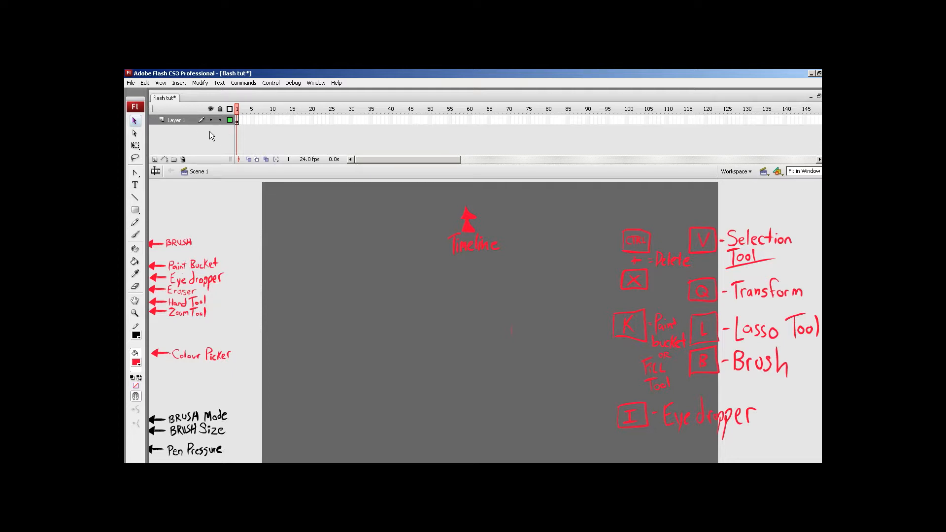
Select Layer 1, try selecting several of its timeline frames, and extend the layer to frame 61
left_click(181, 138)
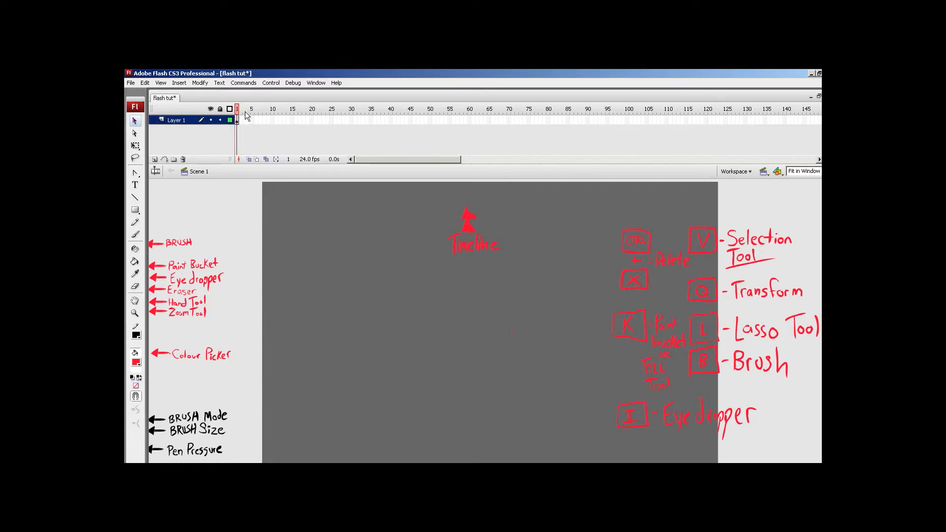
left_click(347, 120)
left_click(237, 109)
left_click(268, 120)
left_click_drag(299, 120, 427, 122)
left_click(433, 121)
left_click(402, 137)
left_click(472, 121)
key("F5")
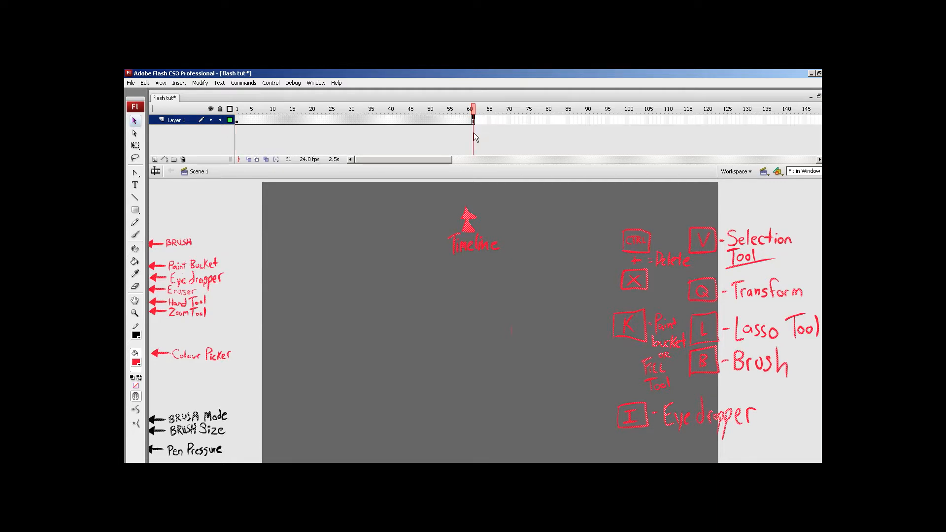
Try selecting and moving frame ranges along Layer 1's timeline, and undo the changes
mouse_move(474, 109)
left_mouse_down()
mouse_move(275, 118)
mouse_move(480, 119)
left_mouse_up()
mouse_move(593, 121)
left_mouse_down()
mouse_move(514, 129)
mouse_move(580, 122)
left_mouse_up()
left_click(640, 118)
left_click_drag(667, 120, 616, 121)
left_click_drag(460, 121, 379, 121)
left_click_drag(528, 121, 568, 120)
left_click(481, 121)
key("ctrl+z")
key("ctrl+z")
key("ctrl+z")
key("ctrl+z")
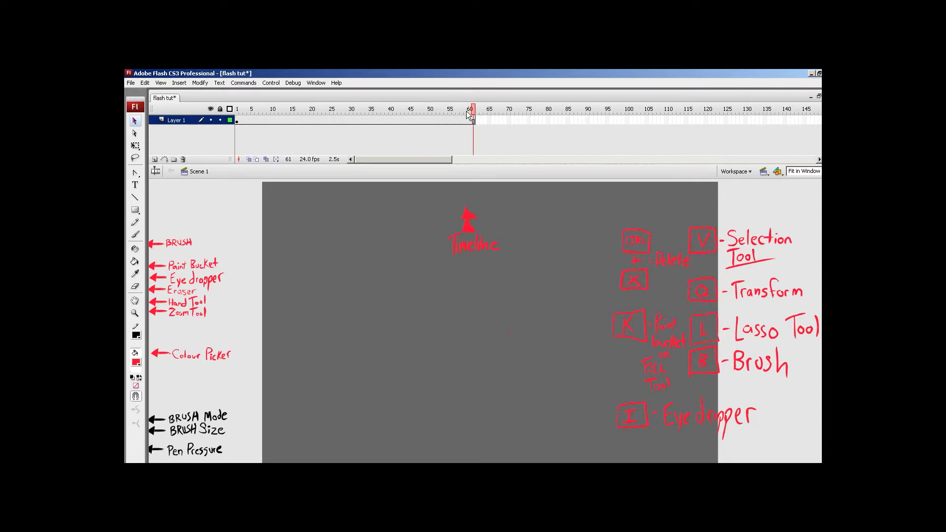
key("ctrl+z")
Scrub the playhead back along the timeline, and undo the extension of Layer 1
left_click_drag(472, 109, 319, 113)
left_click(407, 120)
left_click(482, 120)
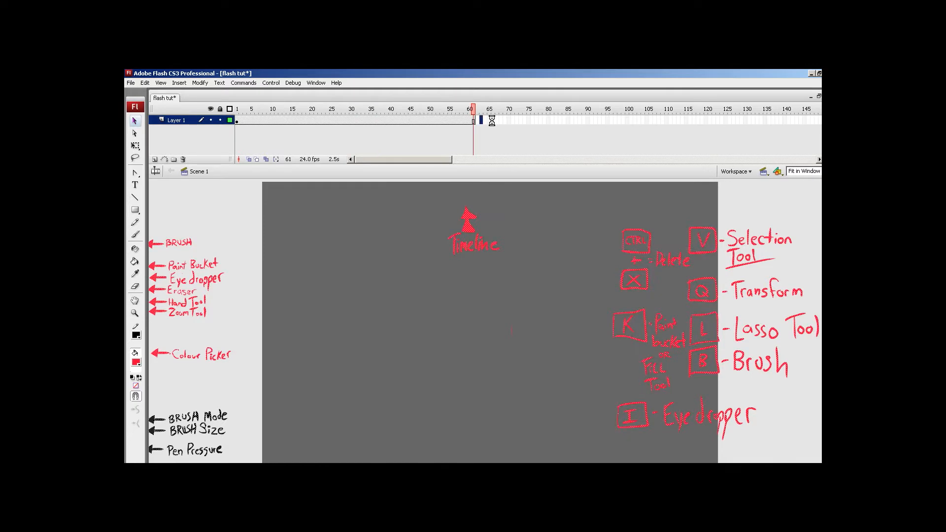
key("ctrl+z")
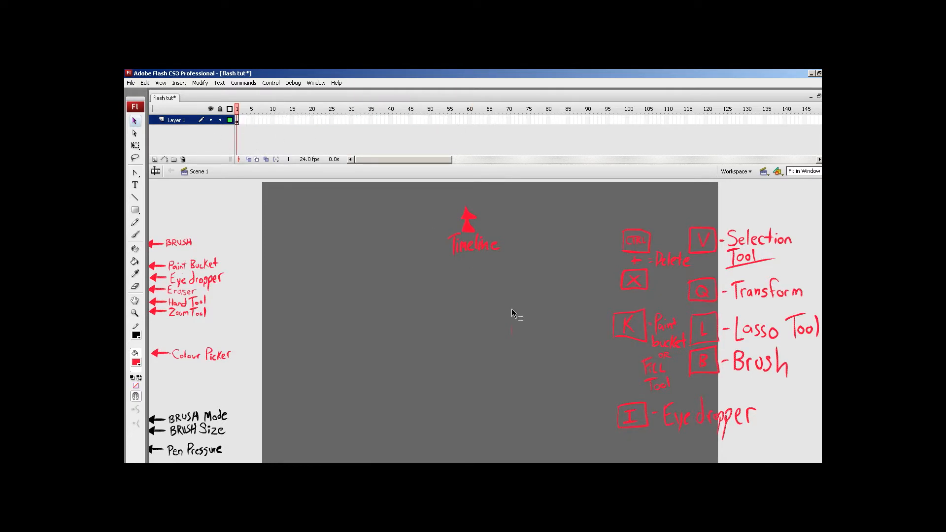
left_click(511, 310)
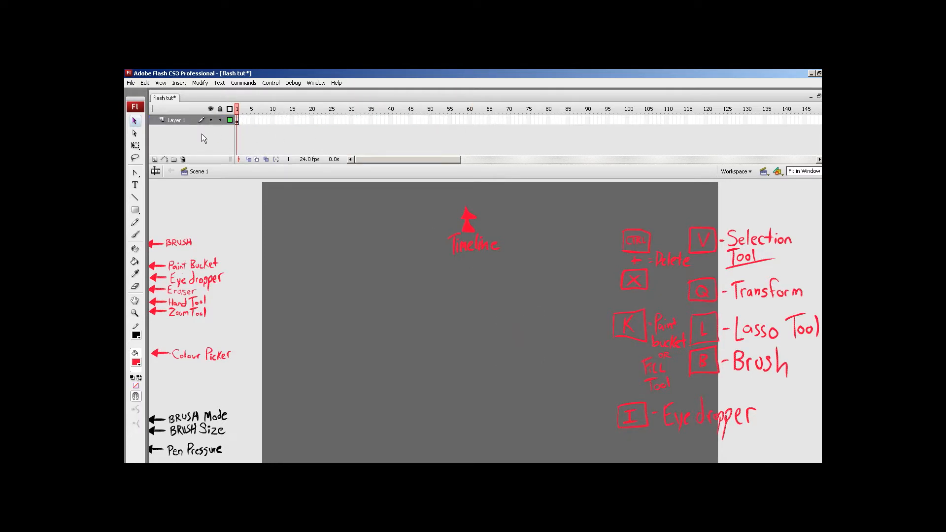
Add a new layer and move it below Layer 1
left_click(236, 109)
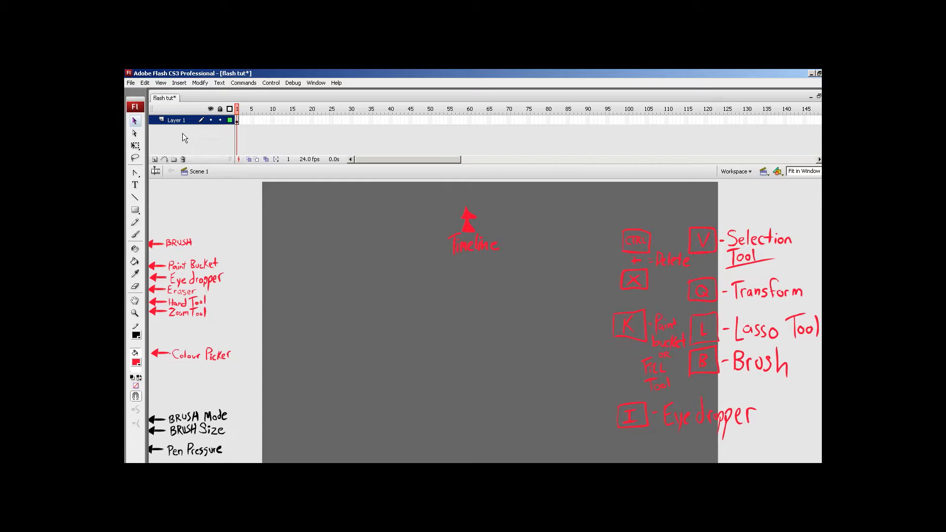
left_click(155, 160)
left_click_drag(178, 125, 180, 137)
Set the Brush fill colour to purple, paint test strokes on the new layer beneath the shortcut notes, and undo them
key("b")
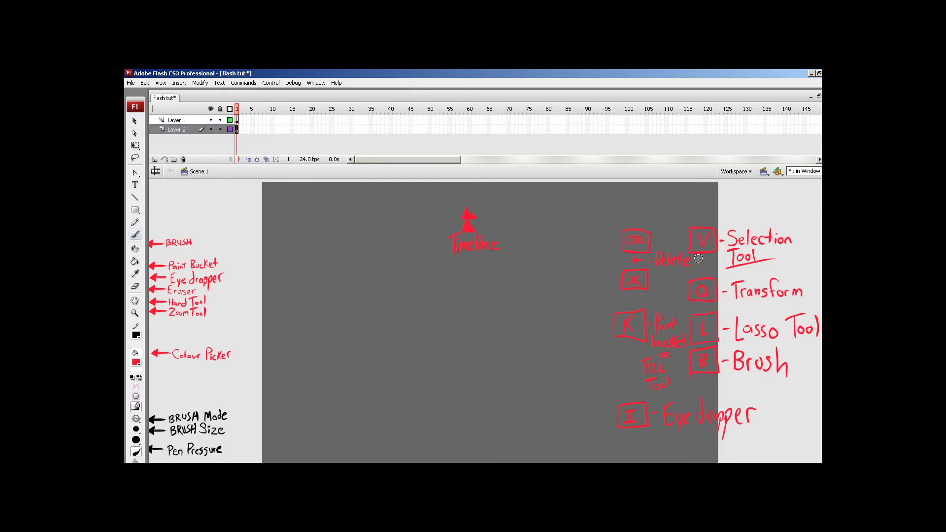
left_click(137, 363)
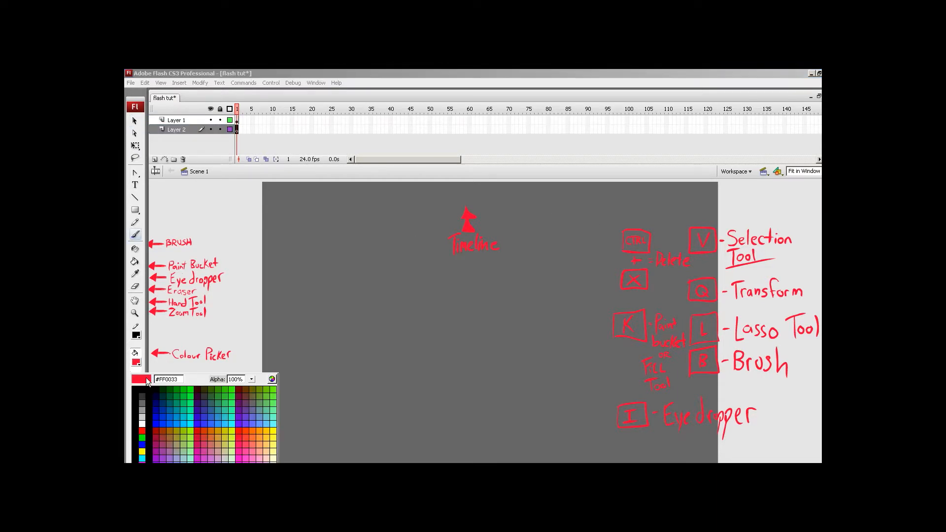
left_click(245, 416)
mouse_move(684, 219)
left_mouse_down()
mouse_move(651, 281)
mouse_move(792, 263)
mouse_move(681, 349)
left_mouse_up()
key("ctrl+z")
mouse_move(651, 224)
left_mouse_down()
mouse_move(719, 309)
mouse_move(662, 374)
left_mouse_up()
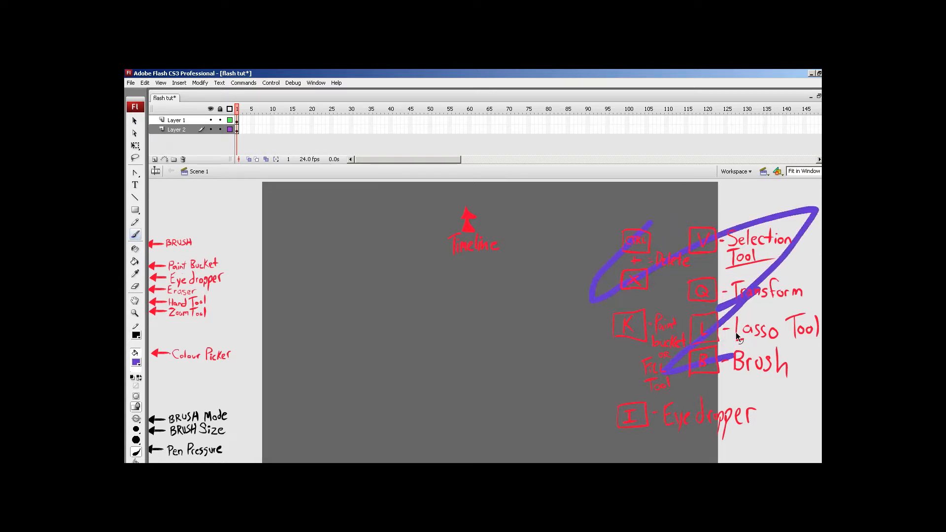
key("ctrl+z")
Keep the brush mode at Paint Normal and add three new layers between Layer 1 and Layer 2
left_click(137, 420)
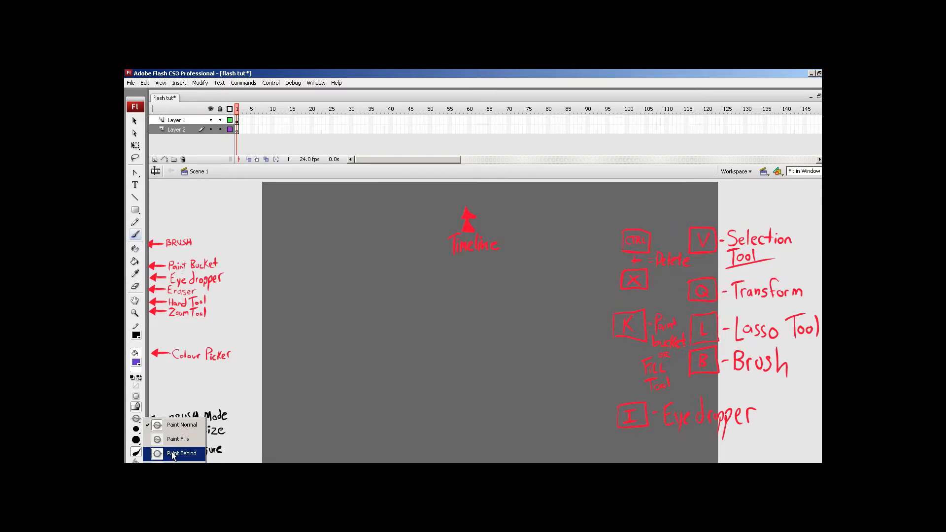
left_click(177, 425)
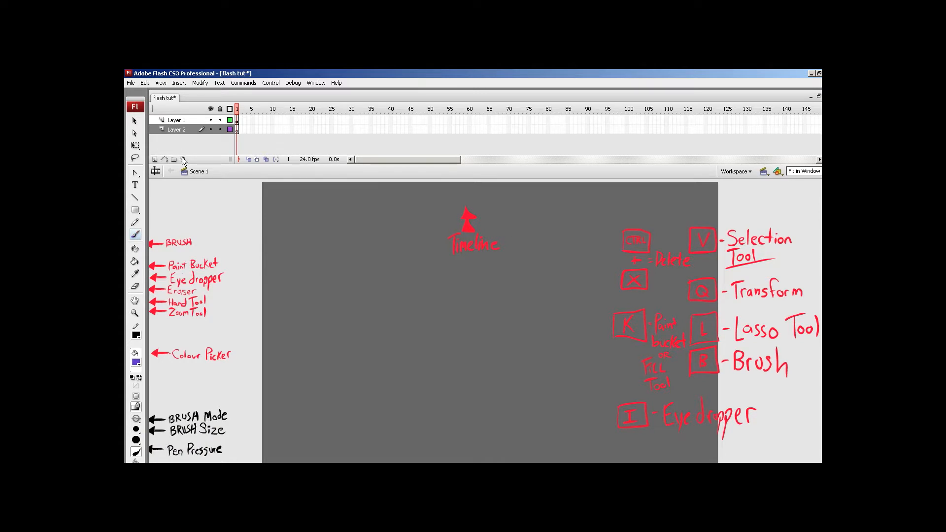
left_click(154, 159)
left_click(154, 159)
left_click(154, 159)
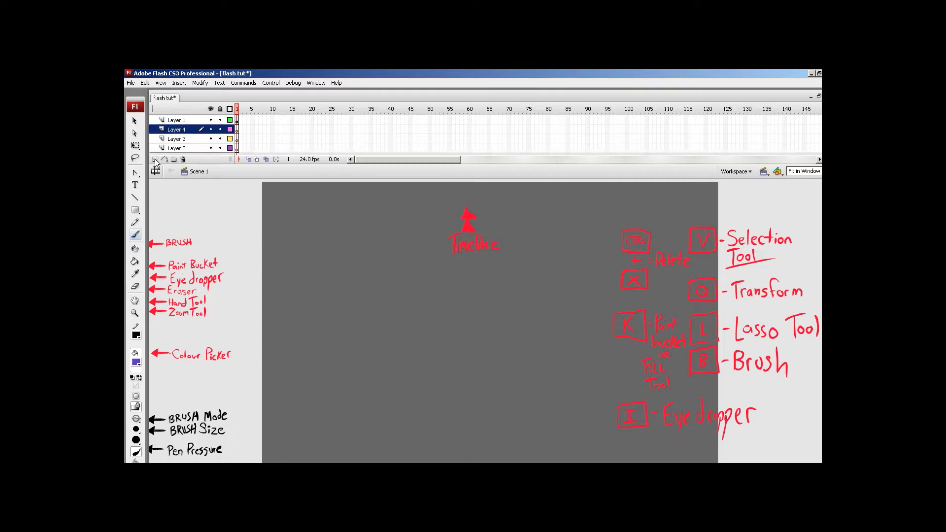
Delete the three extra layers and Layer 2, keeping only Layer 1
left_click(184, 159)
left_click(184, 160)
left_click(183, 160)
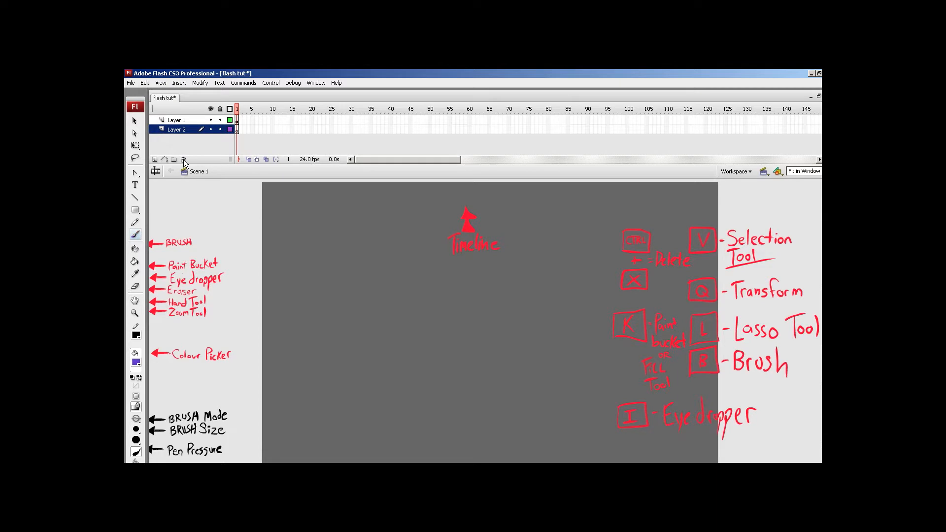
left_click(183, 160)
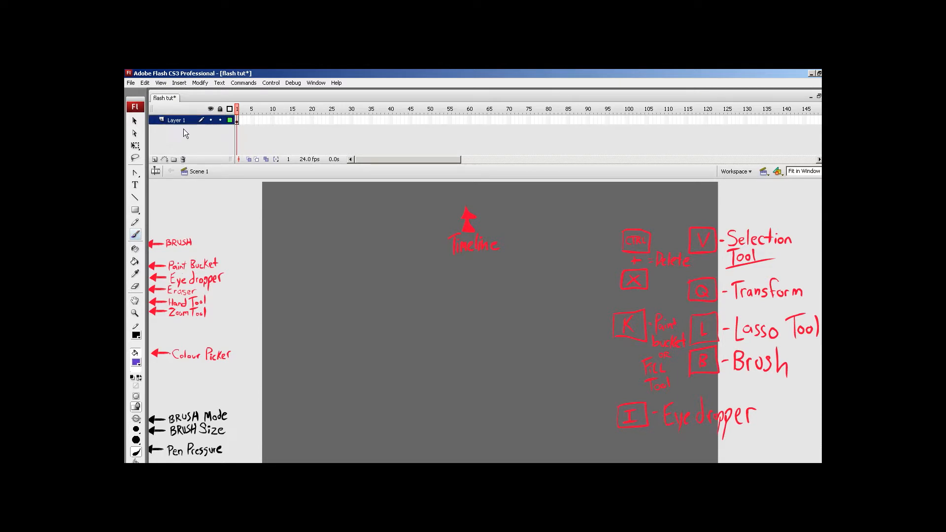
Add a new layer below Layer 1 and brush a purple mug with a handle on it near the middle of the stage
left_click(154, 159)
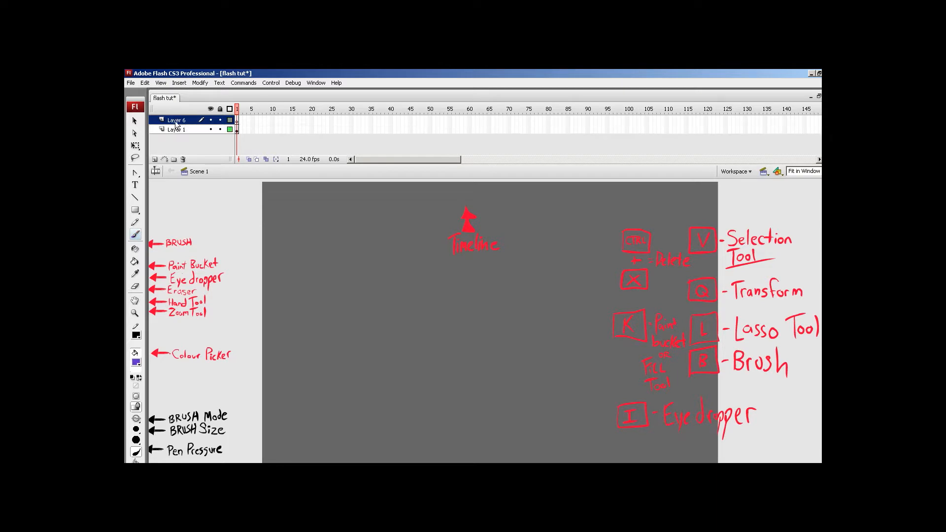
left_click_drag(207, 120, 207, 161)
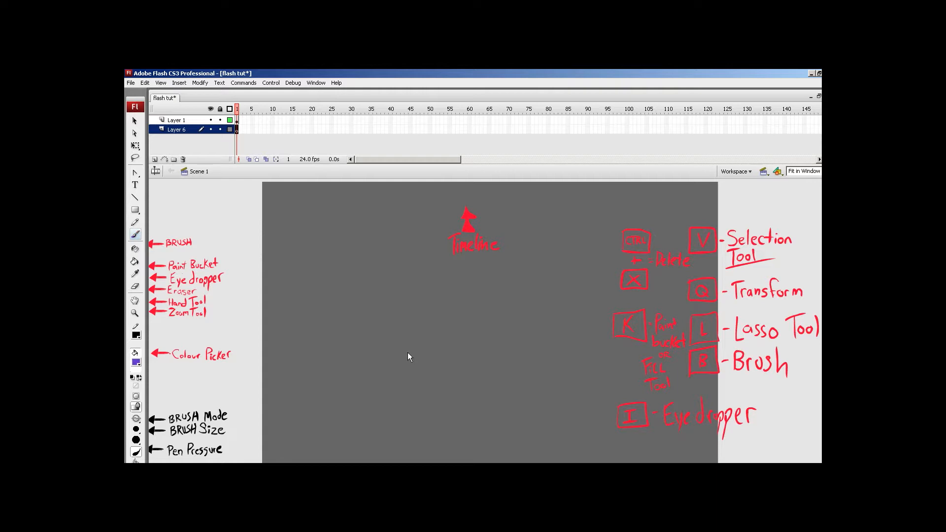
mouse_move(382, 331)
left_mouse_down()
mouse_move(394, 397)
mouse_move(463, 389)
mouse_move(466, 329)
left_mouse_up()
left_click_drag(385, 335, 446, 333)
mouse_move(383, 331)
left_mouse_down()
mouse_move(461, 323)
mouse_move(494, 367)
mouse_move(464, 377)
mouse_move(470, 365)
left_mouse_up()
left_click_drag(443, 337, 452, 330)
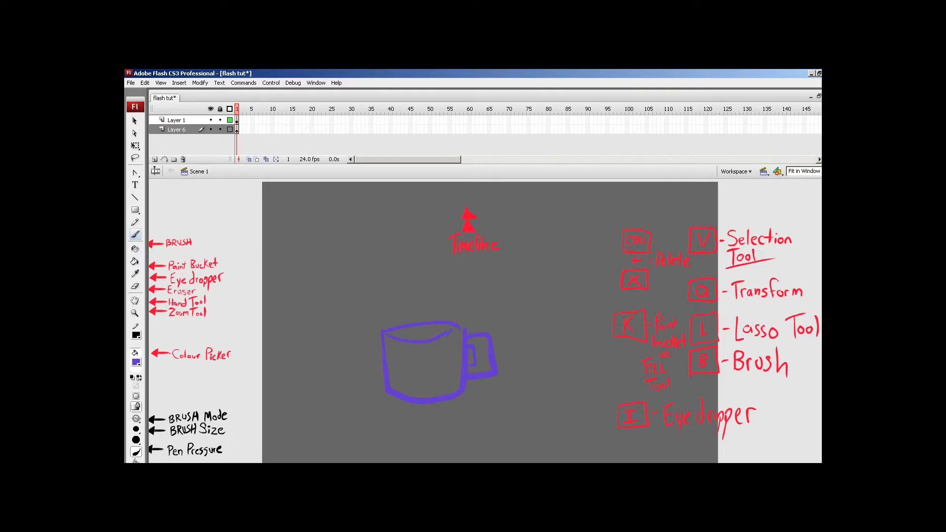
left_click_drag(393, 340, 440, 339)
Select the whole mug drawing with the Selection tool, and clear the selection
key("v")
left_click_drag(359, 307, 562, 440)
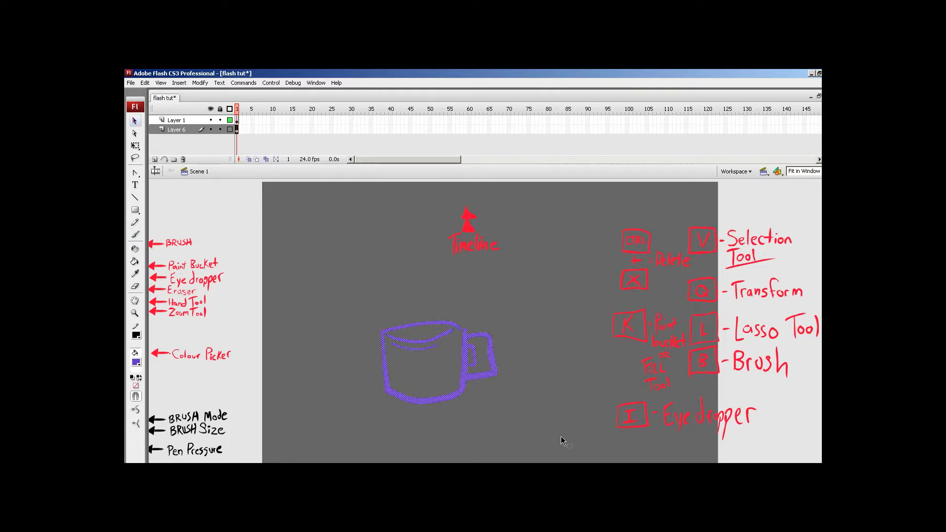
left_click(208, 142)
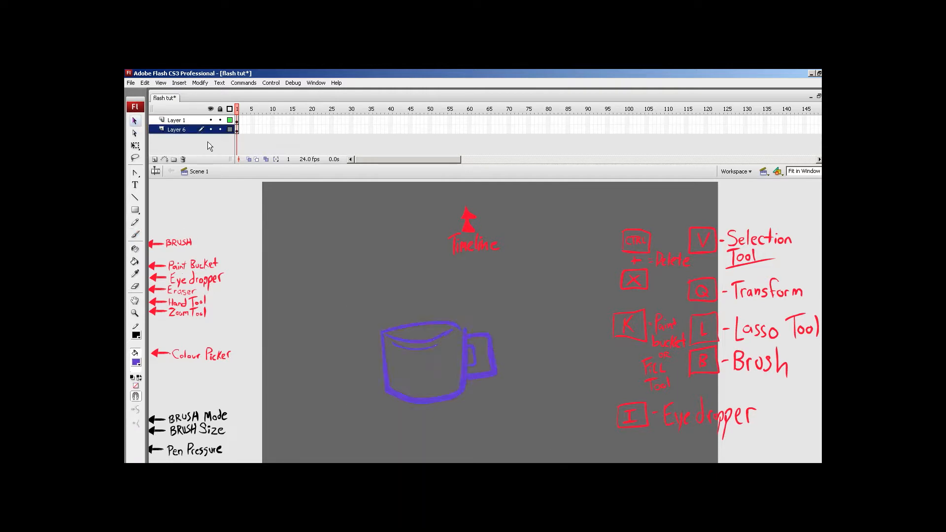
Hide all layers and show them again, twice
left_click(211, 109)
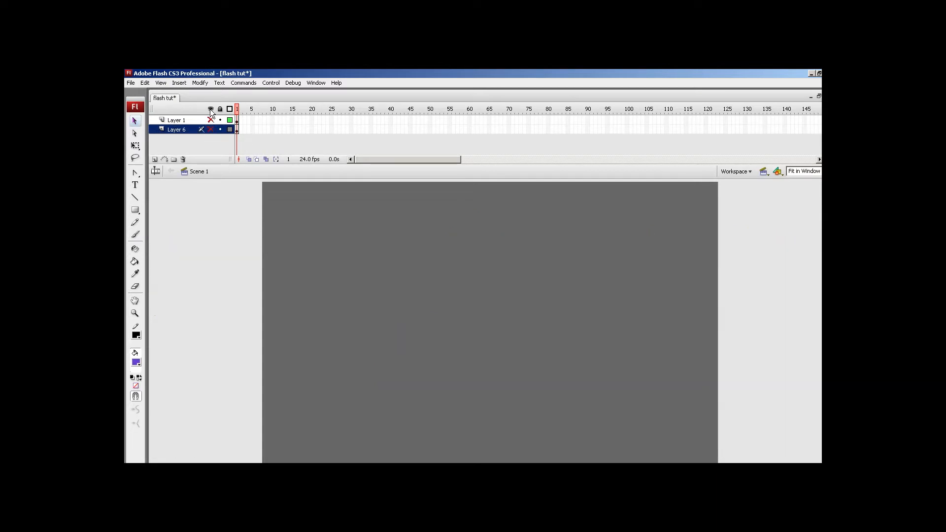
left_click(210, 109)
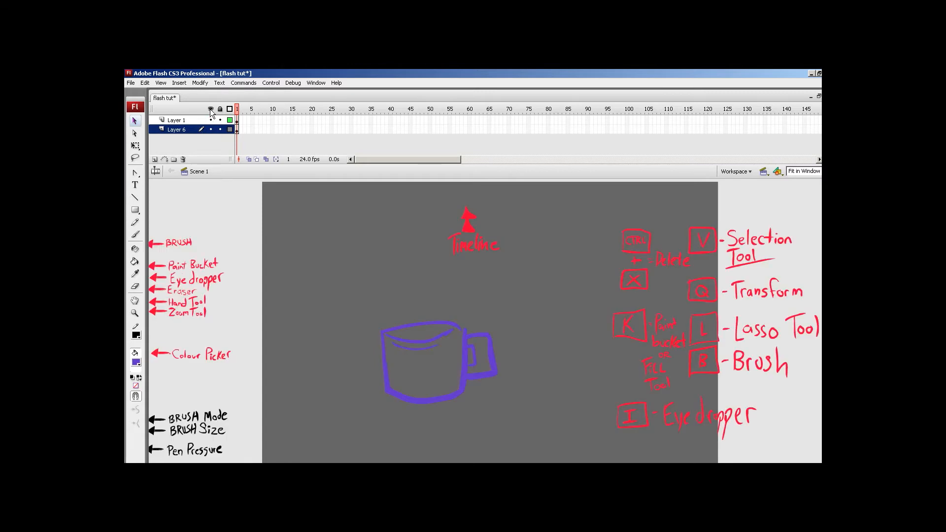
left_click(210, 108)
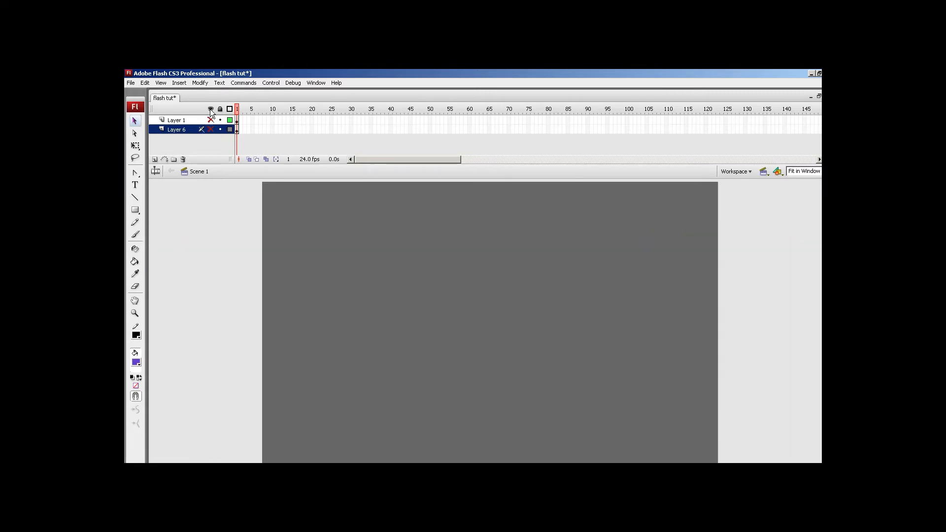
left_click(210, 109)
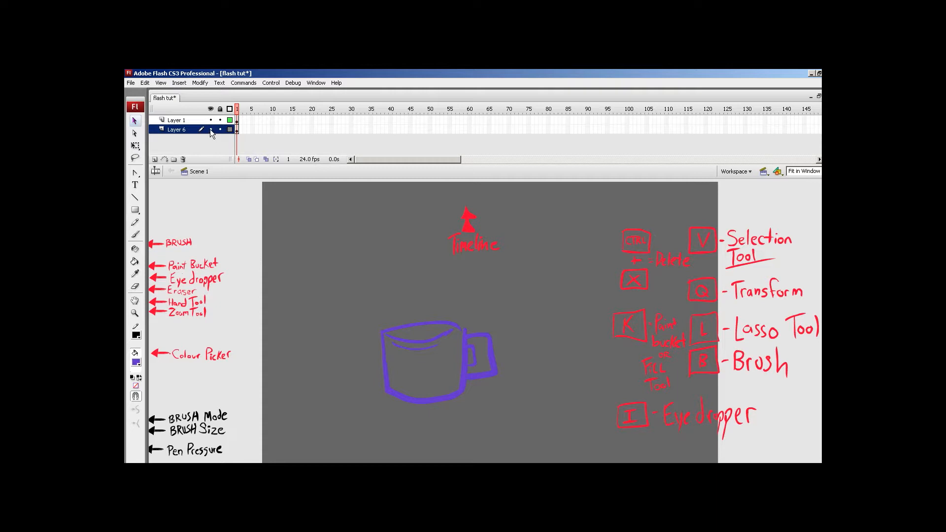
Toggle the visibility of the mug's layer until it is hidden, and delete that layer
left_click(210, 130)
left_click(210, 130)
left_click(211, 129)
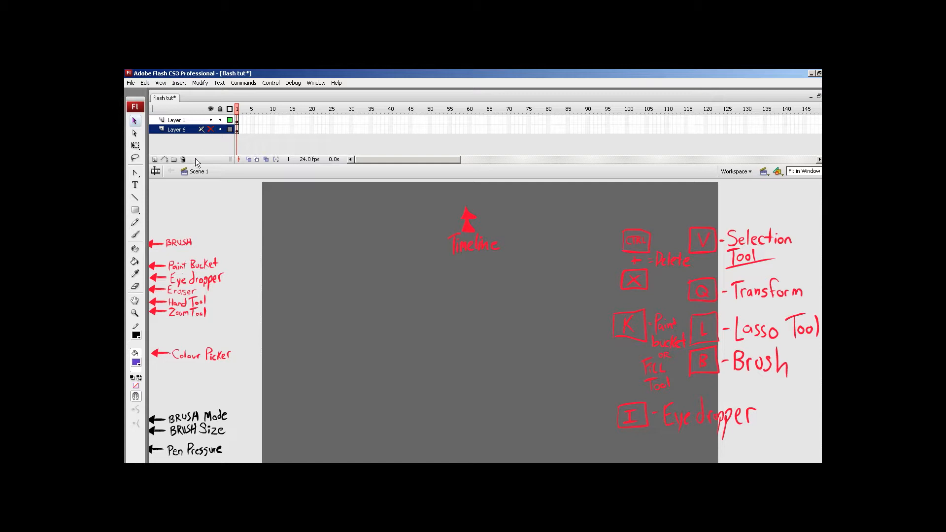
left_click(184, 160)
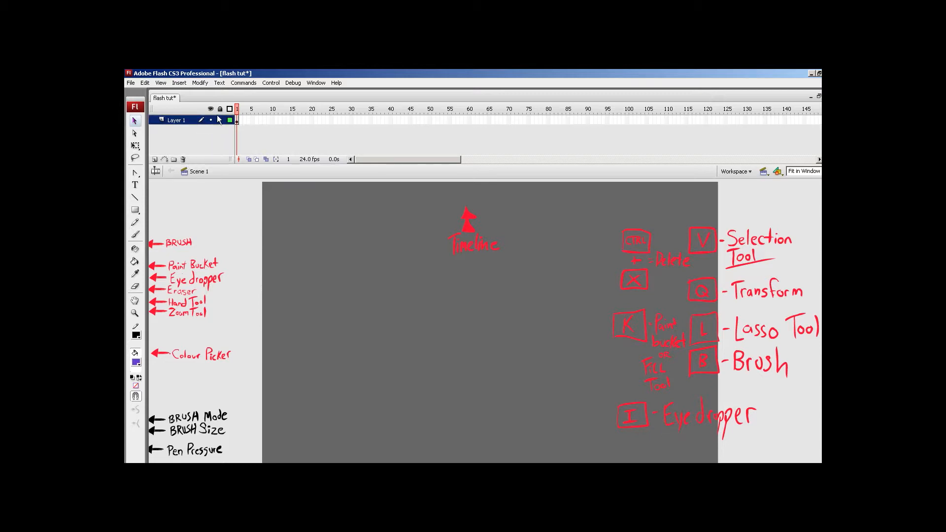
Add a new layer, move it below Layer 1, and make Layer 1 the active layer
left_click(154, 160)
left_click_drag(177, 121, 188, 133)
left_click(192, 120)
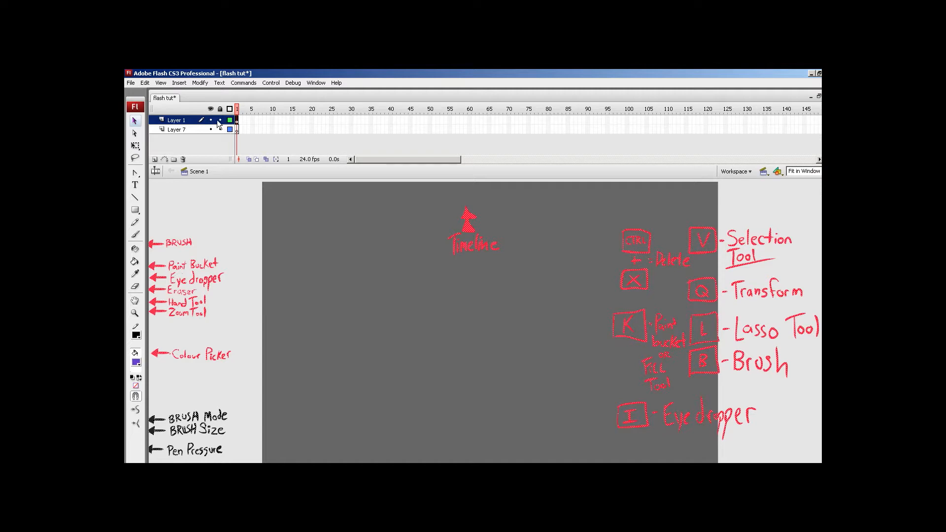
Deselect Layer 1's artwork and scrub the Eraser across the red shortcut notes
left_click_drag(532, 292, 423, 341)
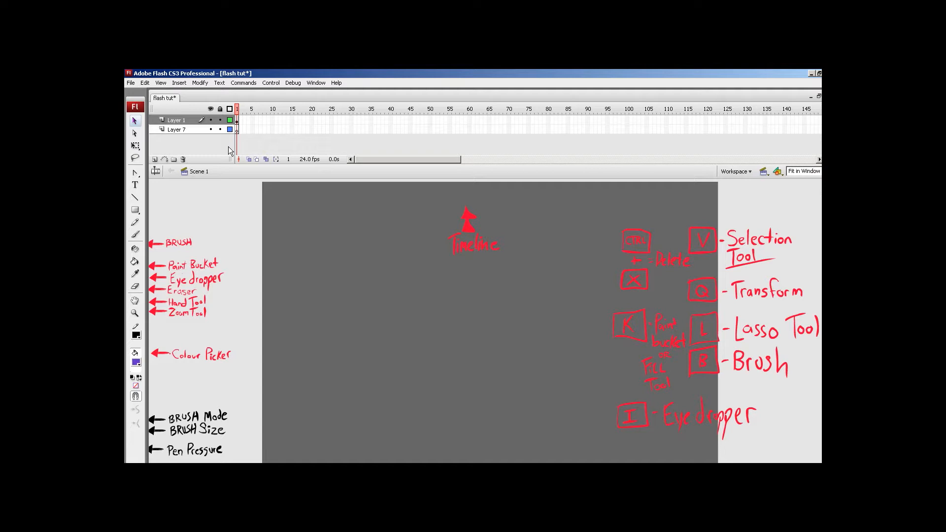
key("e")
mouse_move(699, 259)
left_mouse_down()
mouse_move(818, 217)
mouse_move(752, 212)
mouse_move(768, 357)
left_mouse_up()
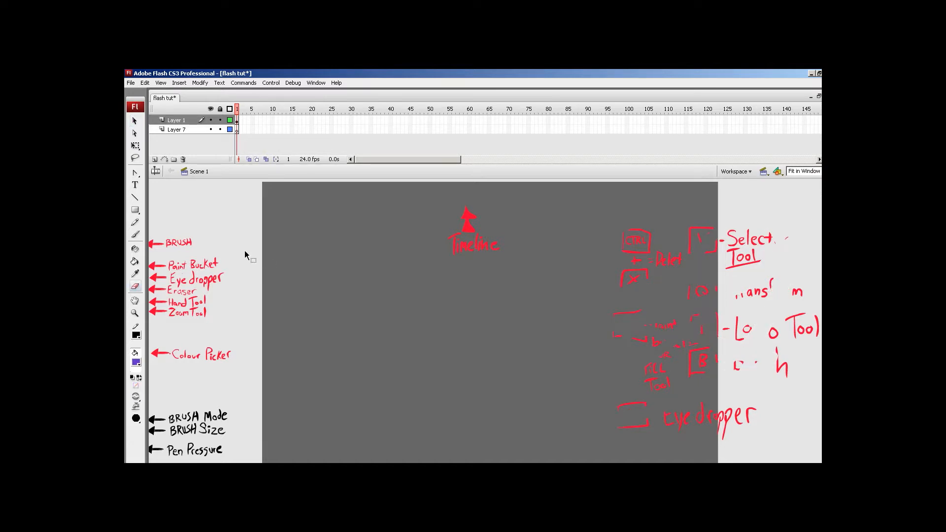
Lock Layer 1 and try to erase the shortcut notes on it
left_click(220, 121)
left_click(211, 121)
left_click(211, 122)
left_click_drag(812, 215, 663, 377)
left_click_drag(802, 259, 694, 365)
left_click_drag(815, 312, 753, 347)
left_click_drag(732, 324, 569, 345)
mouse_move(767, 278)
left_mouse_down()
mouse_move(678, 352)
mouse_move(819, 237)
mouse_move(653, 359)
left_mouse_up()
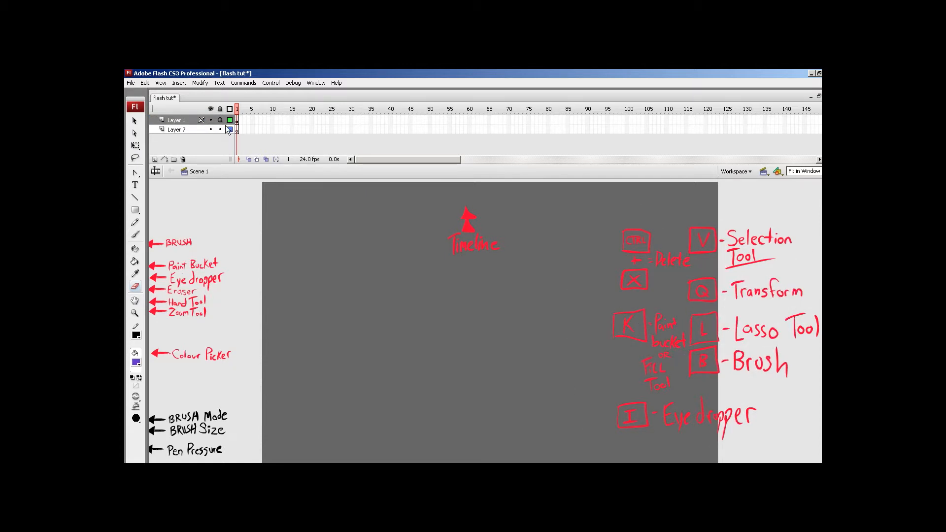
Select the empty Layer 7 and delete it
left_click(197, 130)
left_click(183, 159)
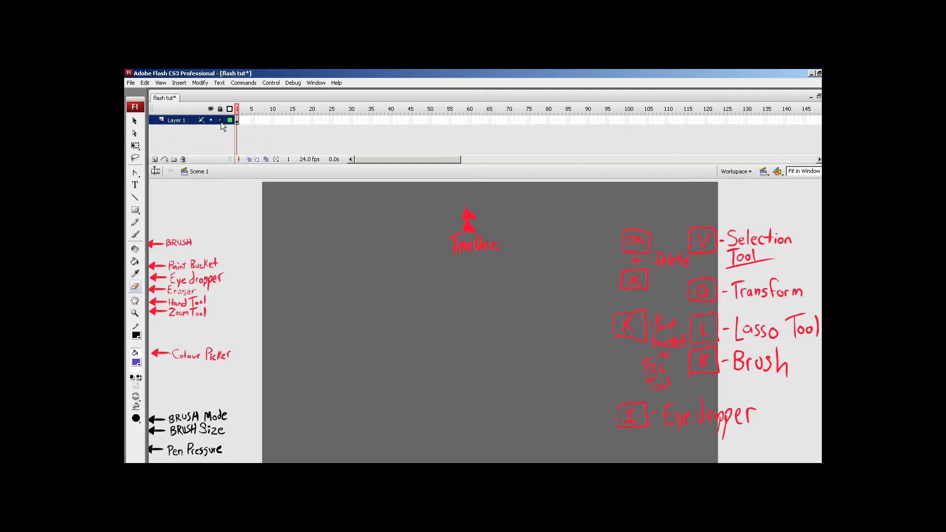
Unlock Layer 1, try the Eraser across the stage notes, and undo the strokes
left_click_drag(519, 230, 428, 275)
mouse_move(625, 263)
left_mouse_down()
mouse_move(701, 261)
mouse_move(482, 356)
left_mouse_up()
left_click_drag(800, 319, 638, 348)
key("ctrl+z")
key("ctrl+z")
key("ctrl+z")
key("ctrl+z")
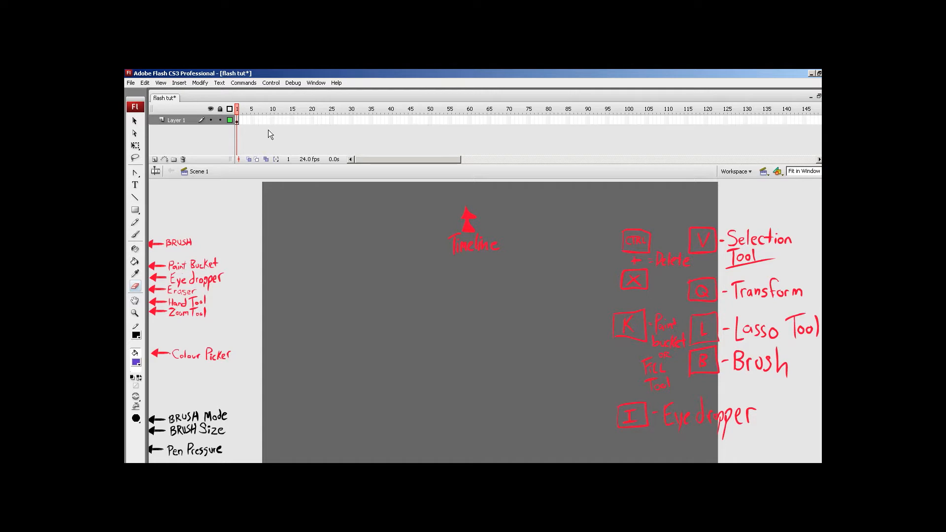
Activate the Brush tool and set the fill colour to black
key("b")
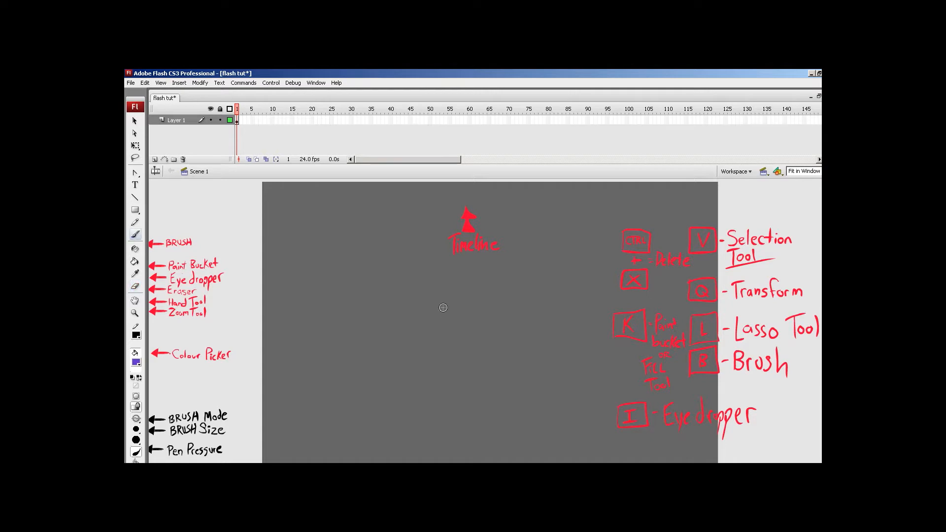
left_click(136, 362)
left_click(138, 410)
Select the range from frame 1 to about frame 37 on Layer 1, and clear the selection
left_click(243, 122)
left_click_drag(379, 122, 224, 139)
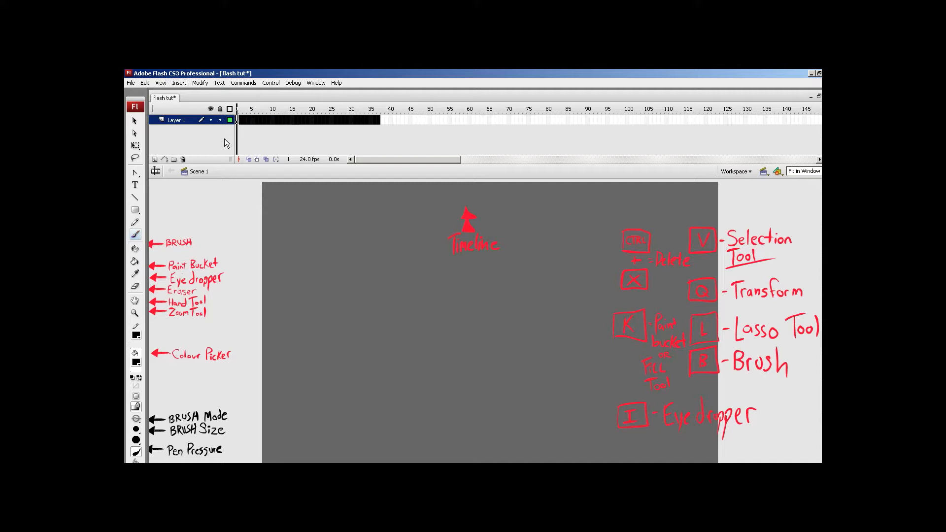
left_click(271, 141)
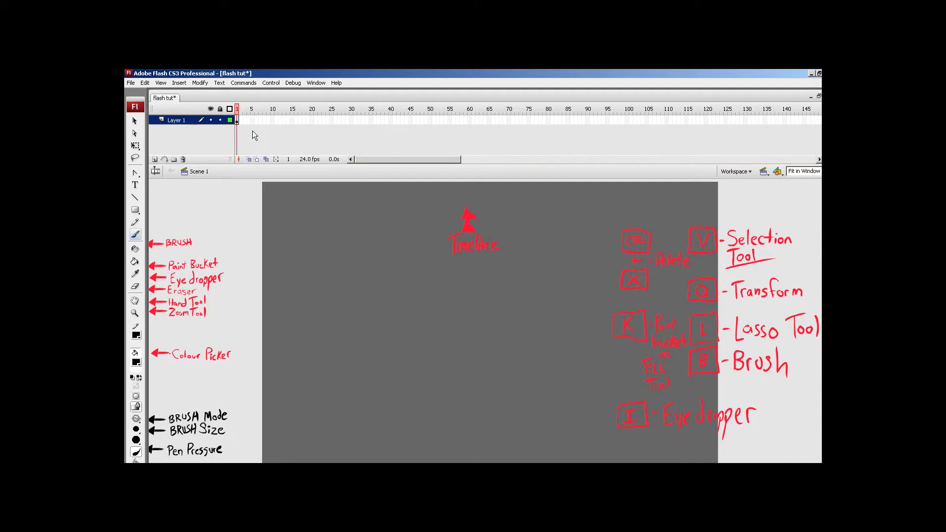
Draw three boxed key labels reading F5, F6 and F7 in a row below the Timeline note
left_click_drag(326, 297, 324, 333)
mouse_move(328, 296)
left_mouse_down()
mouse_move(375, 296)
mouse_move(365, 336)
mouse_move(334, 322)
mouse_move(335, 305)
mouse_move(356, 301)
mouse_move(344, 323)
left_mouse_up()
left_click_drag(390, 294, 390, 337)
mouse_move(389, 291)
left_mouse_down()
mouse_move(418, 290)
mouse_move(396, 338)
mouse_move(412, 297)
mouse_move(409, 313)
left_mouse_up()
mouse_move(428, 298)
left_mouse_down()
mouse_move(422, 327)
mouse_move(419, 318)
left_mouse_up()
mouse_move(463, 289)
left_mouse_down()
mouse_move(462, 336)
mouse_move(516, 285)
mouse_move(467, 337)
left_mouse_up()
left_click_drag(473, 299, 471, 331)
mouse_move(469, 296)
left_mouse_down()
mouse_move(487, 291)
mouse_move(492, 310)
mouse_move(505, 293)
left_mouse_up()
mouse_move(505, 294)
left_mouse_down()
mouse_move(490, 330)
mouse_move(508, 312)
left_mouse_up()
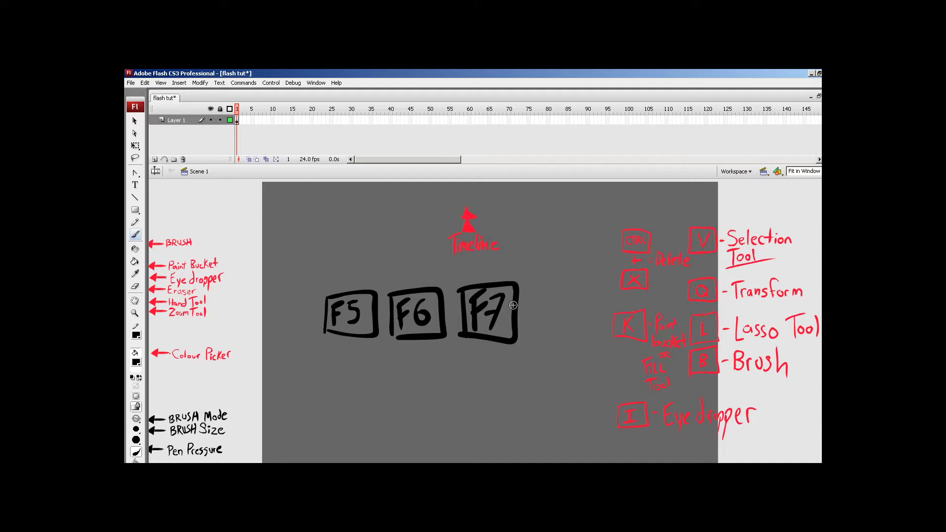
Set a much smaller brush size and draw a thin downward arrow beneath the F5 box
left_click(136, 429)
left_click(167, 396)
mouse_move(343, 337)
left_mouse_down()
mouse_move(344, 365)
mouse_move(348, 351)
left_mouse_up()
Insert frames on Layer 1 repeatedly until the layer extends to frame 81
left_click(248, 120)
key("F5")
key("F5")
key("F5")
key("F5")
key("F5")
key("F5")
key("F5")
key("F5")
key("F5")
key("F5")
key("F5")
key("F5")
key("F5")
key("F5")
key("F5")
key("F5")
key("F5")
key("F5")
key("F5")
key("F5")
key("F5")
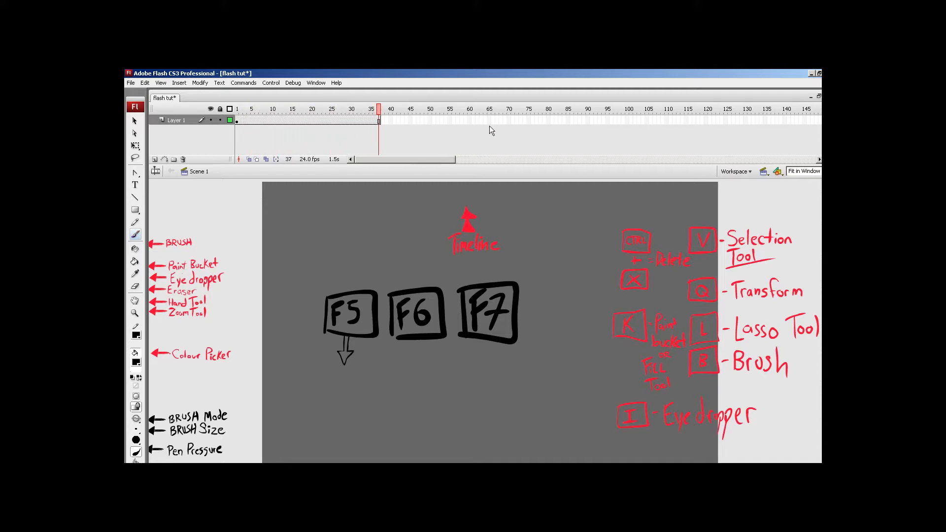
key("F5")
key("F5")
key("F5")
key("F5")
key("F5")
key("F5")
key("F5")
key("F5")
key("F5")
key("F5")
key("F5")
key("F5")
key("F5")
key("F5")
key("F5")
key("F5")
key("F5")
key("F5")
key("F5")
key("F5")
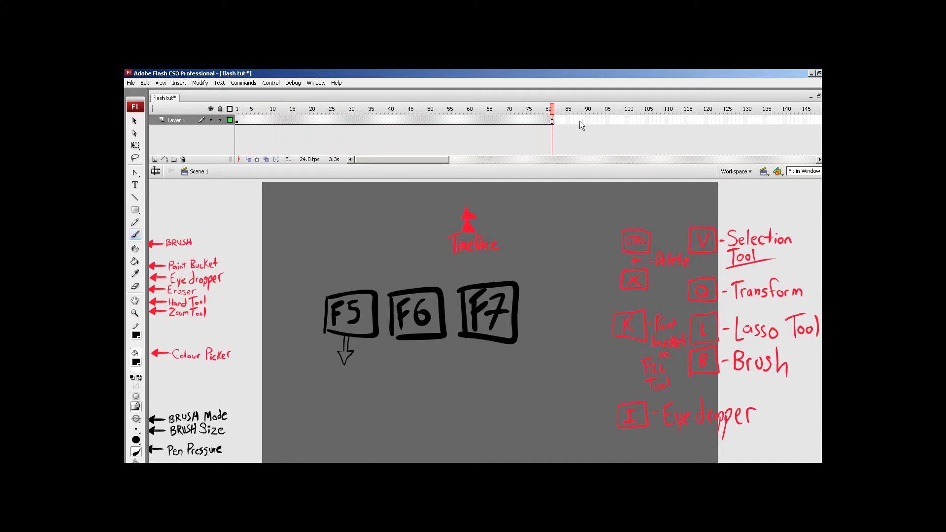
Remove the inserted frames from Layer 1 until only frame 1 remains
key("shift+F5")
key("shift+F5")
key("shift+F5")
key("shift+F5")
key("shift+F5")
key("shift+F5")
key("shift+F5")
key("shift+F5")
key("shift+F5")
key("shift+F5")
key("shift+F5")
key("shift+F5")
key("shift+F5")
key("shift+F5")
key("shift+F5")
key("shift+F5")
key("shift+F5")
key("shift+F5")
key("shift+F5")
key("shift+F5")
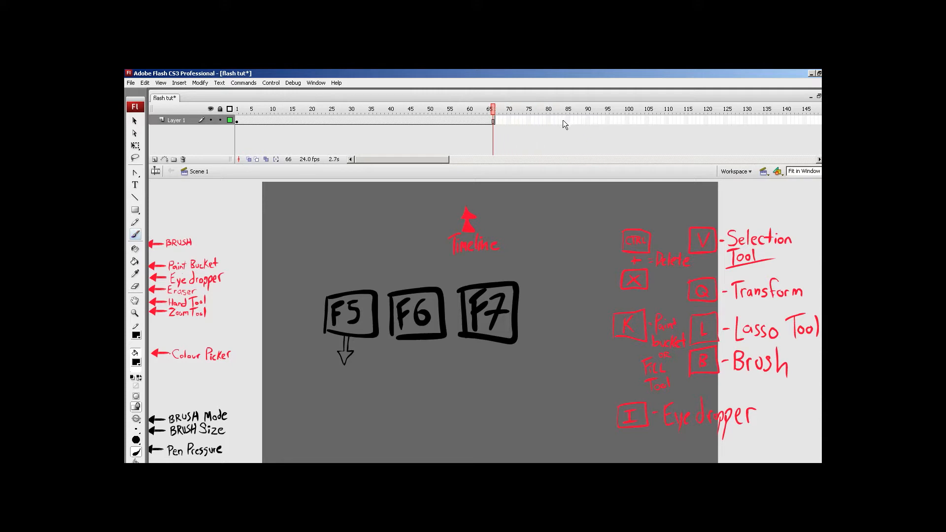
key("shift+F5")
key("shift+F5")
key("shift+F5")
key("shift+F5")
key("shift+F5")
key("shift+F5")
key("shift+F5")
key("shift+F5")
key("shift+F5")
key("shift+F5")
key("shift+F5")
key("shift+F5")
key("shift+F5")
key("shift+F5")
key("shift+F5")
key("shift+F5")
key("shift+F5")
key("shift+F5")
key("shift+F5")
key("shift+F5")
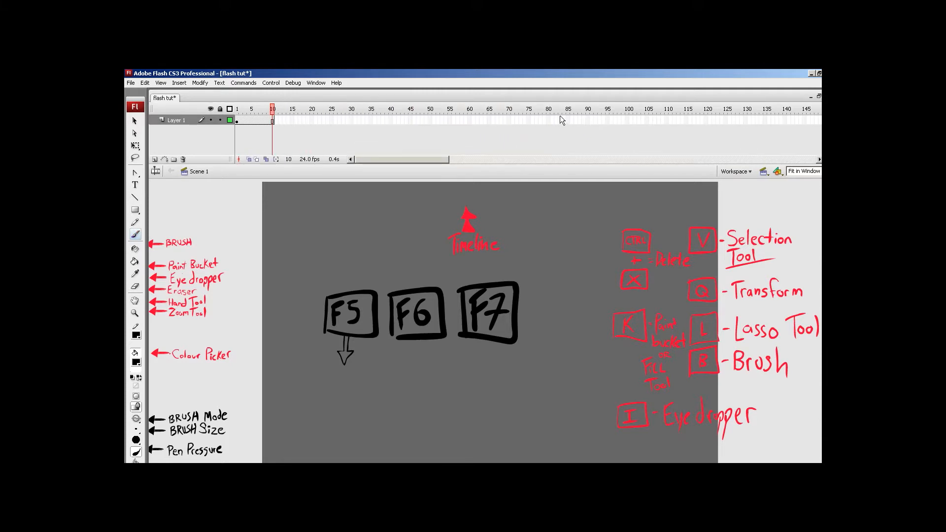
key("shift+F5")
key("shift+F5")
key("shift+F5")
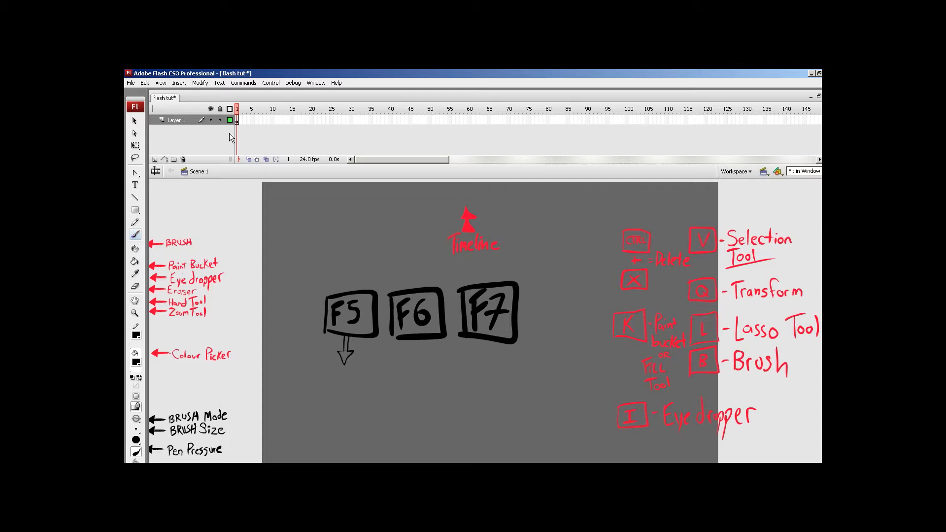
Create a new Flash File (ActionScript 3.0) document
key("ctrl+n")
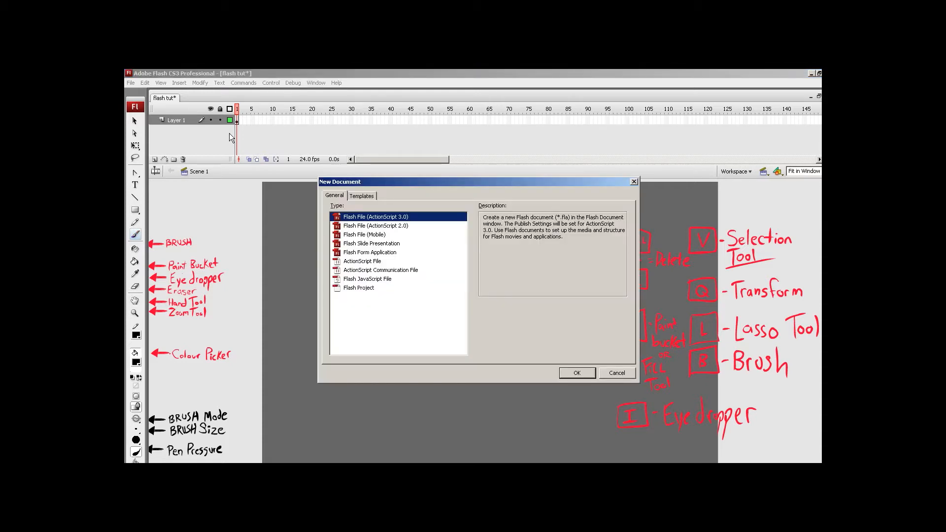
key("Return")
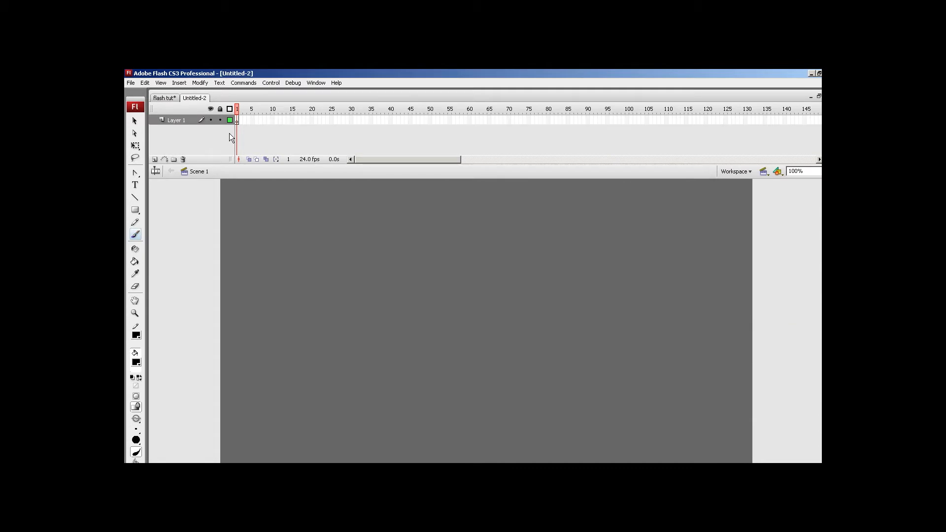
Set the fill color to red and sketch the face's left ear, hair lock, eye and eyebrow with the brush
left_click(137, 363)
left_click(241, 431)
mouse_move(414, 290)
left_mouse_down()
mouse_move(389, 370)
mouse_move(392, 295)
mouse_move(387, 352)
mouse_move(413, 351)
mouse_move(393, 355)
left_mouse_up()
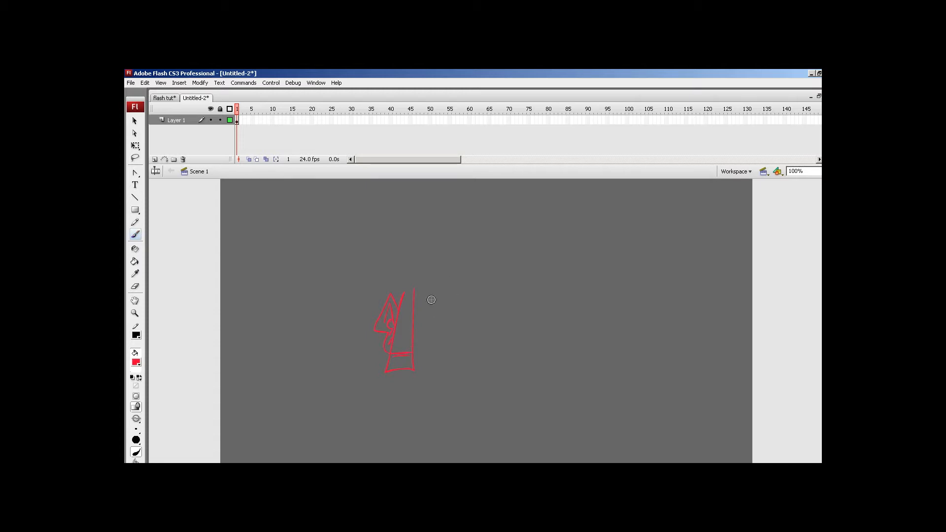
left_click_drag(434, 300, 433, 301)
left_click_drag(424, 336, 435, 332)
left_click_drag(420, 298, 424, 301)
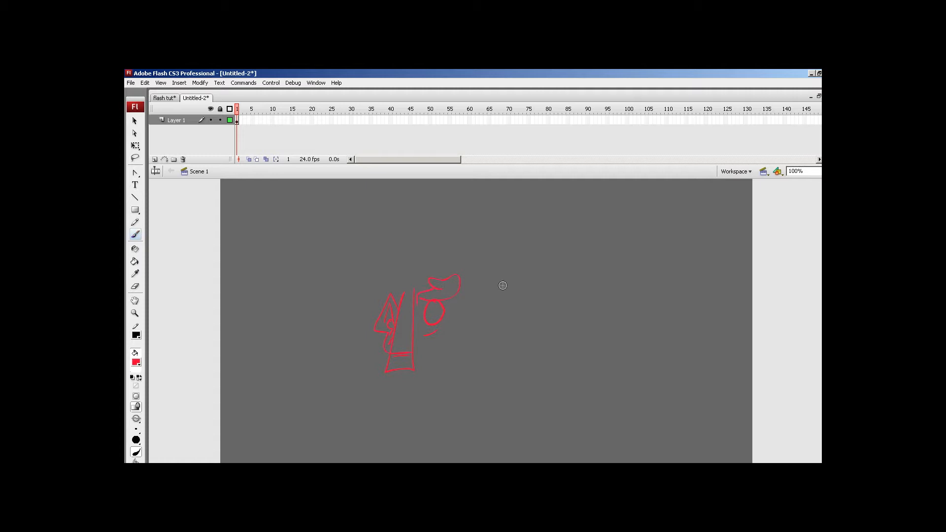
Draw the matching right eye, eyebrow, hair lock and ear of the face
left_click_drag(492, 304, 485, 307)
left_click_drag(481, 306, 507, 296)
left_click_drag(482, 328, 502, 340)
mouse_move(512, 292)
left_mouse_down()
mouse_move(532, 385)
mouse_move(525, 290)
mouse_move(545, 346)
mouse_move(532, 371)
left_mouse_up()
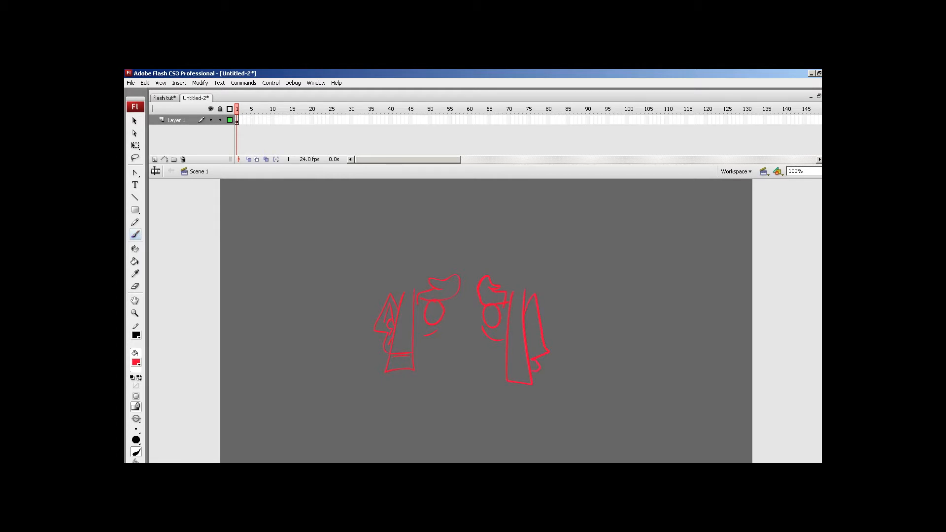
left_click_drag(526, 316, 534, 364)
mouse_move(527, 327)
left_mouse_down()
mouse_move(532, 308)
mouse_move(510, 371)
mouse_move(532, 365)
left_mouse_up()
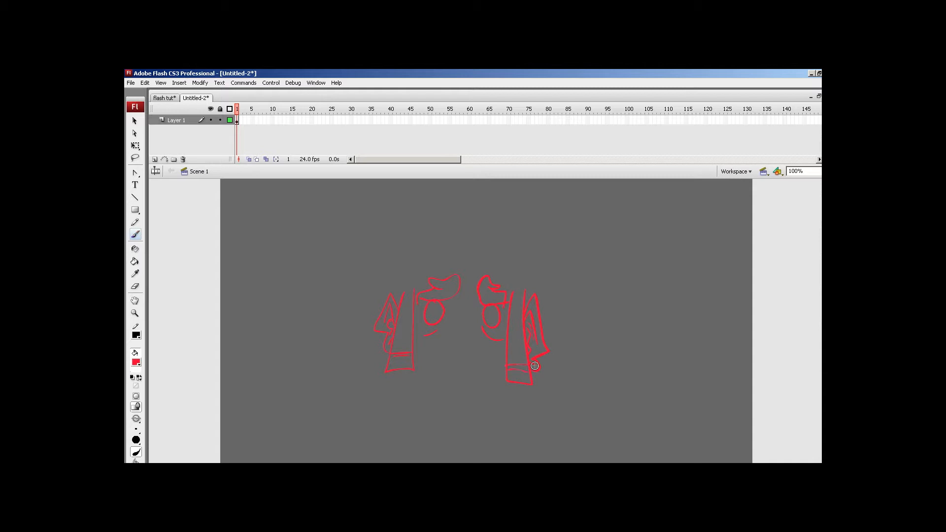
Draw the jawline below the hair locks and the large spiky hair outline around the face
mouse_move(395, 376)
left_mouse_down()
mouse_move(422, 429)
mouse_move(448, 387)
mouse_move(483, 430)
mouse_move(505, 381)
left_mouse_up()
mouse_move(372, 379)
left_mouse_down()
mouse_move(332, 330)
mouse_move(364, 257)
mouse_move(374, 274)
mouse_move(379, 236)
mouse_move(416, 201)
mouse_move(458, 180)
mouse_move(487, 213)
mouse_move(561, 253)
mouse_move(557, 294)
left_mouse_up()
left_click_drag(538, 404, 578, 246)
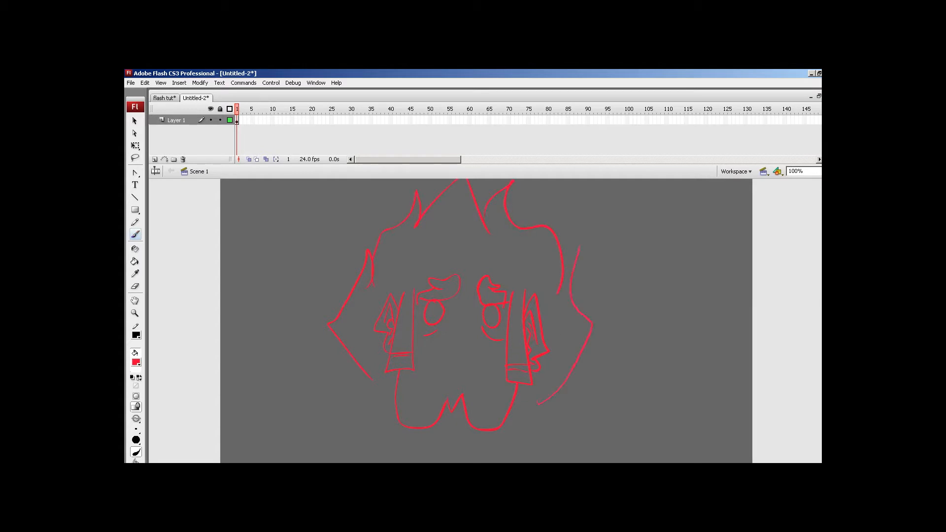
Add pointed shapes and body lines beside the jaw, and draw a spiky fringe across the forehead
left_click_drag(386, 378, 346, 404)
left_click_drag(346, 404, 379, 394)
mouse_move(530, 398)
left_mouse_down()
mouse_move(574, 417)
mouse_move(530, 415)
left_mouse_up()
left_click_drag(378, 463, 382, 440)
mouse_move(512, 453)
left_mouse_down()
mouse_move(505, 462)
mouse_move(514, 462)
left_mouse_up()
left_click_drag(554, 420, 516, 461)
mouse_move(407, 288)
left_mouse_down()
mouse_move(430, 258)
mouse_move(448, 274)
left_mouse_up()
mouse_move(447, 275)
left_mouse_down()
mouse_move(441, 251)
mouse_move(479, 284)
mouse_move(467, 255)
mouse_move(537, 298)
left_mouse_up()
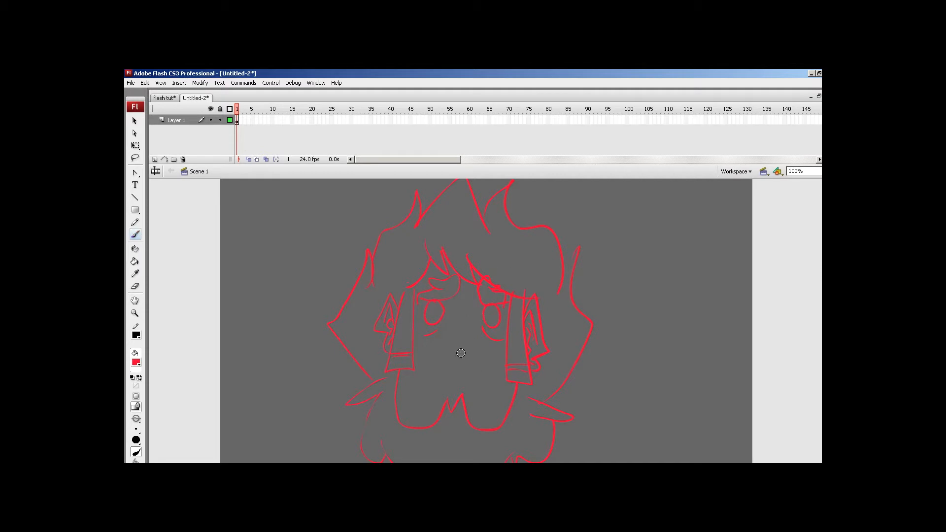
Insert frames on Layer 1 to extend the face drawing to frame 15
key("F5")
key("F5")
key("F5")
key("F5")
key("F5")
key("F5")
key("F5")
key("F5")
key("F5")
key("F5")
key("F5")
key("F5")
key("F5")
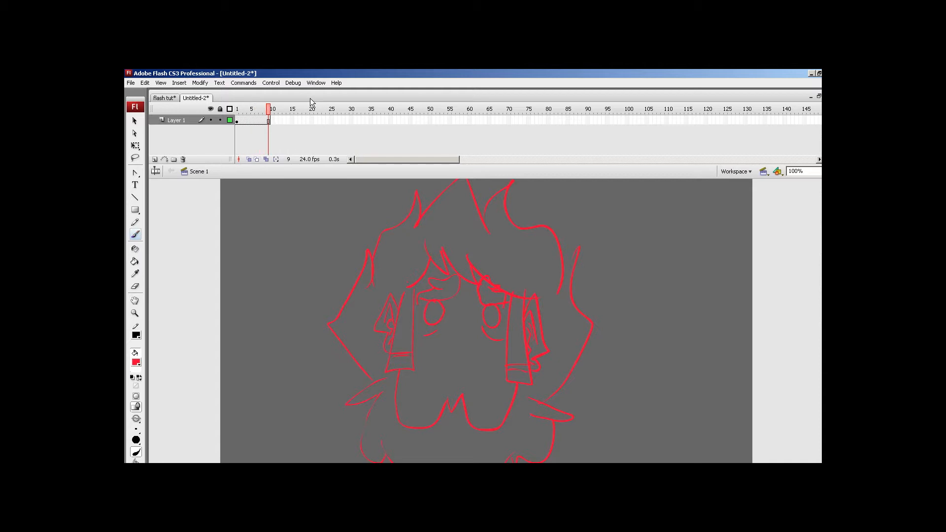
key("F5")
Lock Layer 1 and, on a new layer above it, insert a blank keyframe at frame 3
left_click(155, 159)
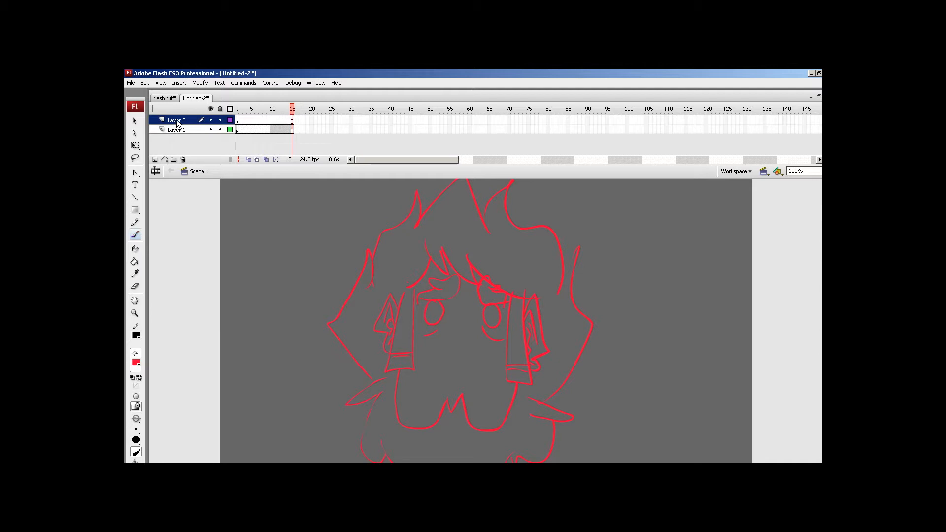
left_click(246, 122)
key("F7")
left_click(249, 110)
left_click(245, 121)
left_click_drag(249, 109, 244, 111)
left_click_drag(580, 272, 432, 389)
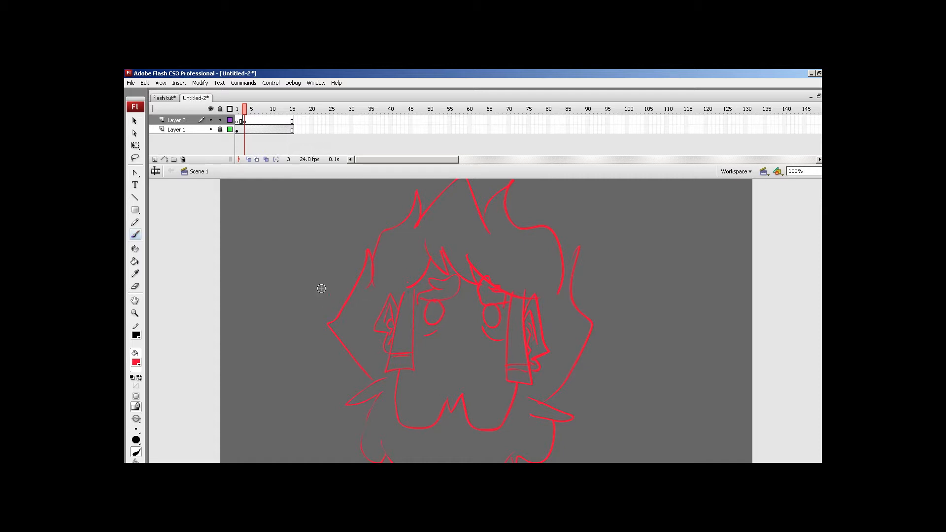
Draw a curved smile below the eyes on frame 3 of Layer 2
left_click(245, 121)
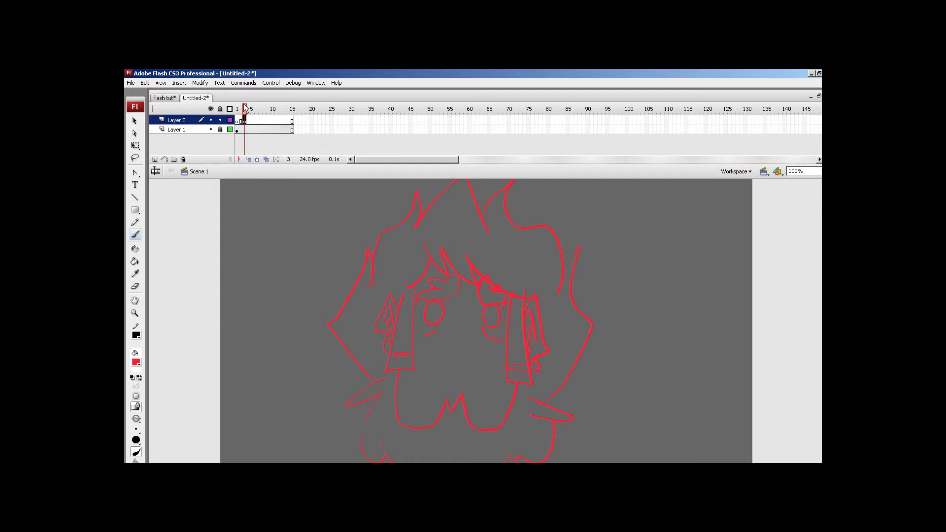
left_click(455, 353)
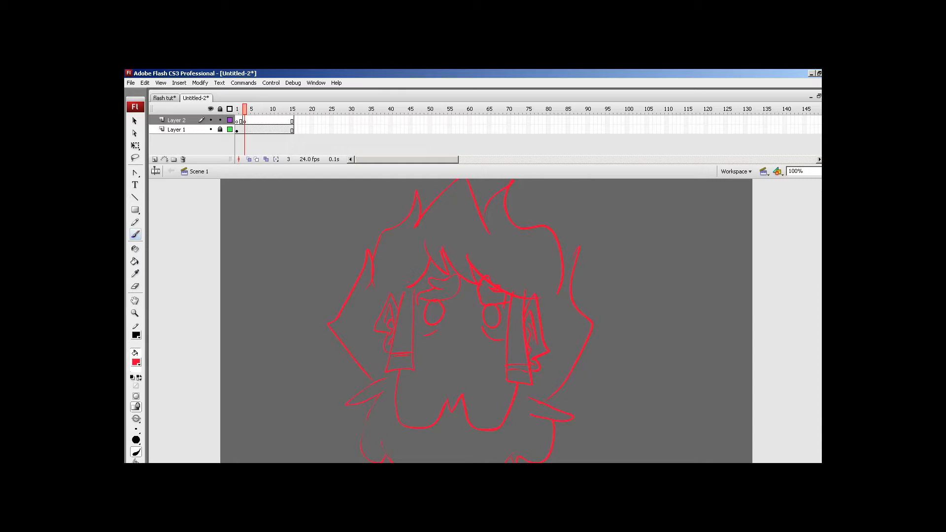
left_click_drag(433, 349, 480, 346)
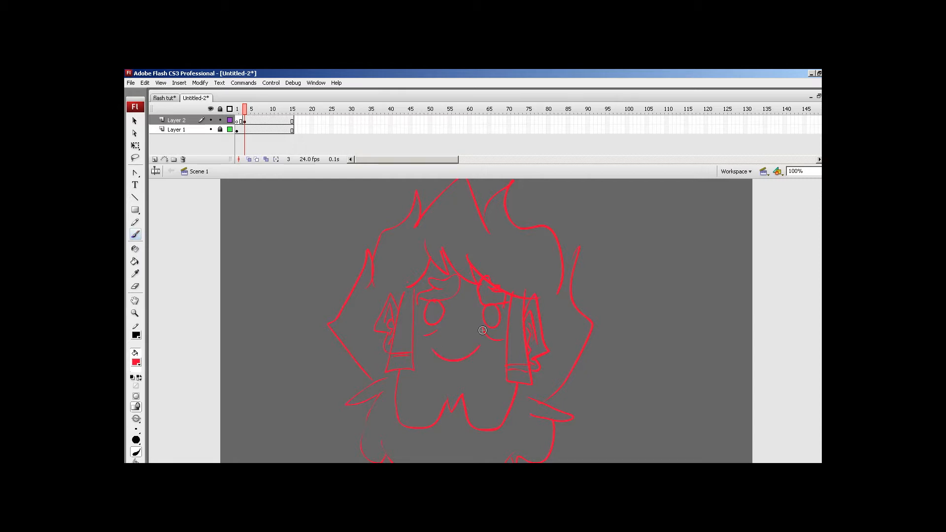
Insert a blank keyframe at frame 5 of Layer 2
left_click(252, 121)
key("F7")
mouse_move(254, 106)
left_mouse_down()
mouse_move(245, 108)
mouse_move(253, 109)
left_mouse_up()
left_click(254, 119)
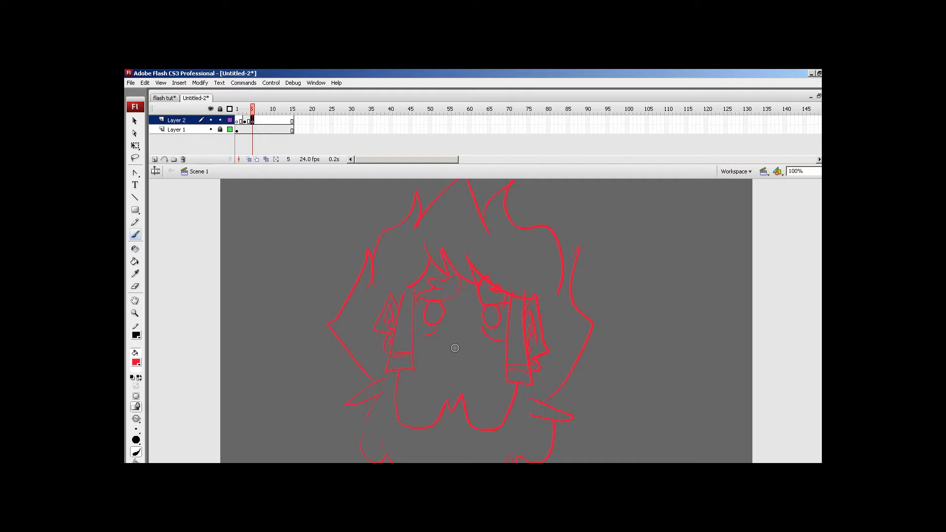
Turn on onion skinning and draw a slightly flatter smile on frame 5, using the previous mouth as a guide
left_click(249, 158)
left_click_drag(433, 355, 480, 352)
key("ctrl+z")
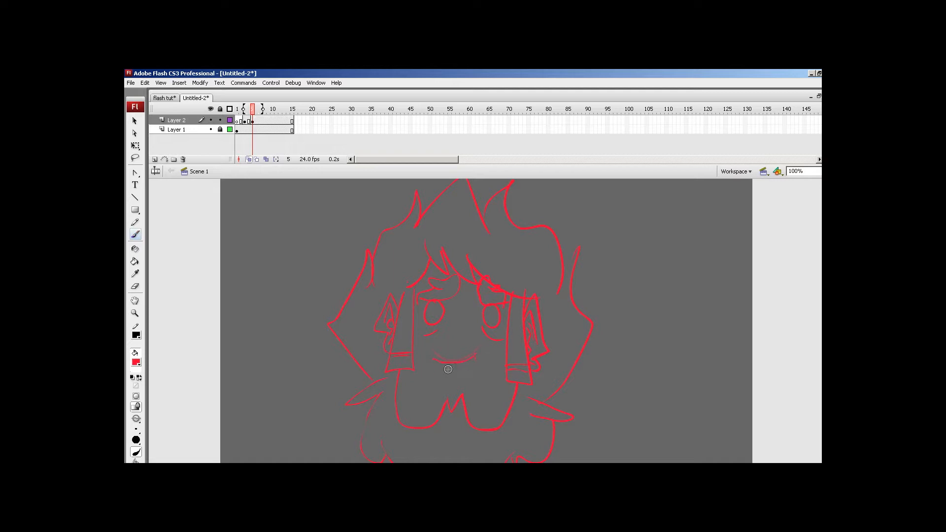
Insert a blank keyframe at frame 7 of Layer 2 and draw a large downturned mouth on it
left_click(261, 121)
key("F7")
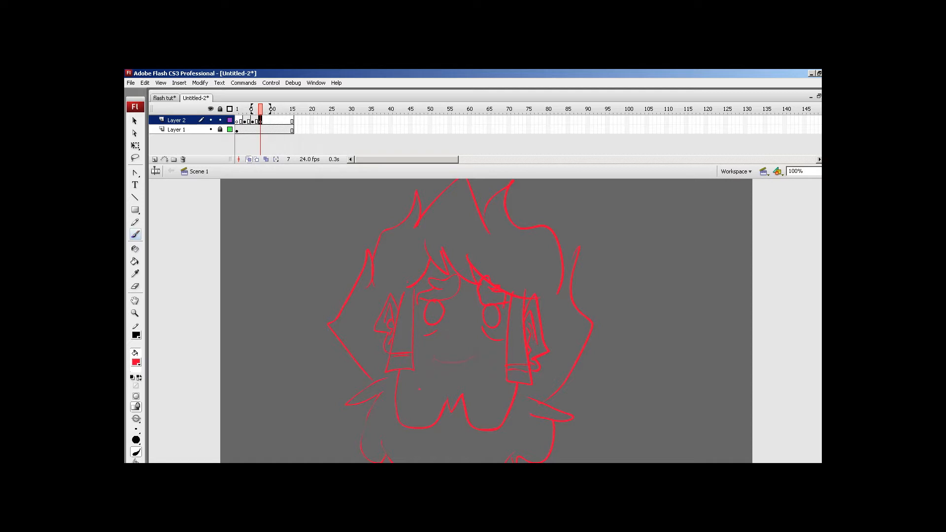
left_click_drag(420, 389, 485, 398)
Play the mouth animation in the timeline
left_click_drag(268, 108, 259, 105)
key("Return")
key("Return")
key("Return")
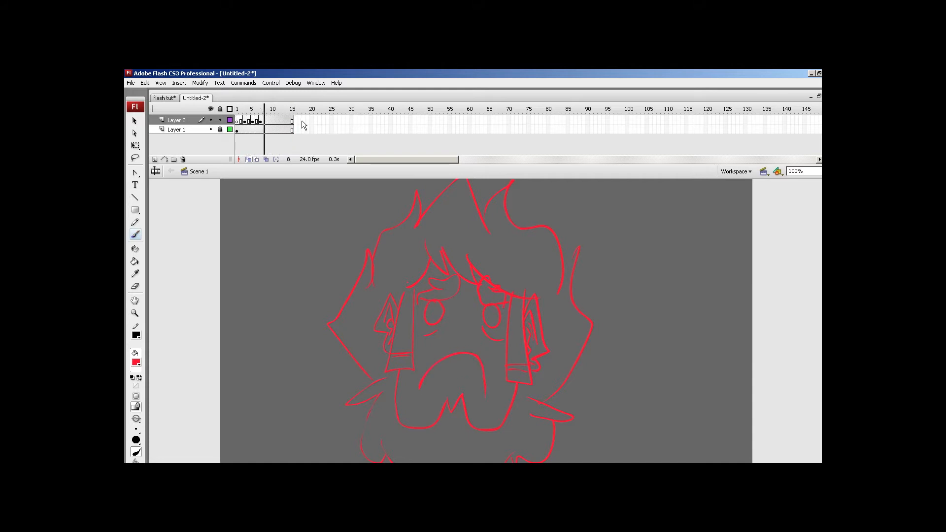
Draw a deep U-shaped smile on frame 1 of Layer 2 and replay the animation
left_click(237, 121)
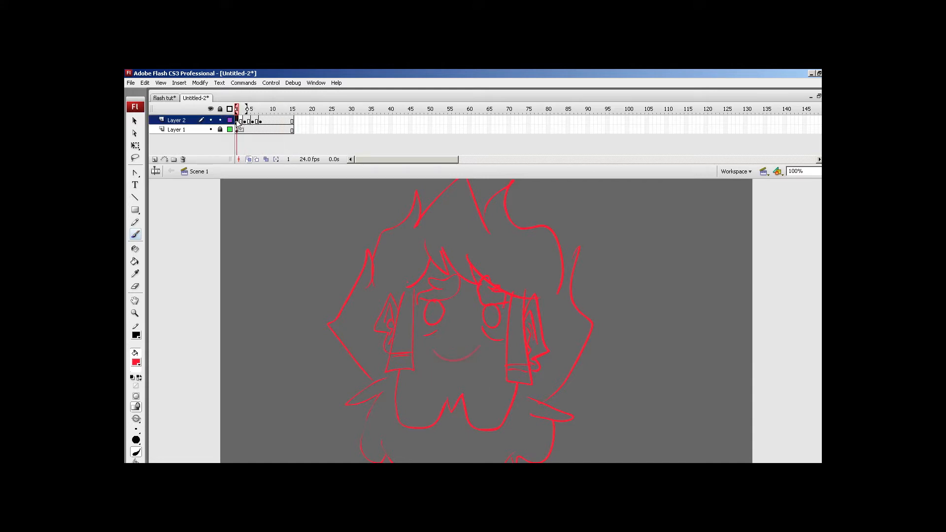
mouse_move(434, 349)
left_mouse_down()
mouse_move(474, 344)
mouse_move(463, 368)
mouse_move(478, 340)
mouse_move(446, 355)
mouse_move(476, 336)
mouse_move(474, 367)
mouse_move(479, 339)
left_mouse_up()
key("ctrl+z")
key("ctrl+z")
key("ctrl+z")
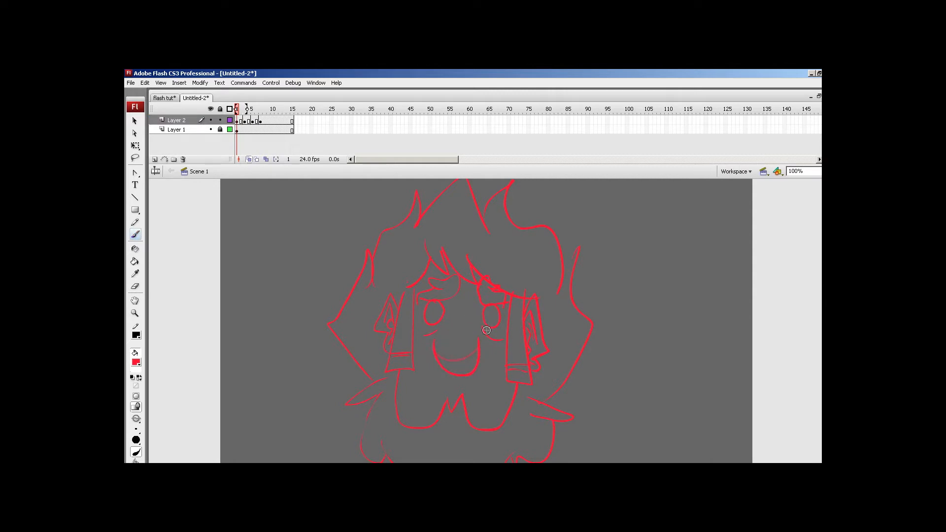
key("Return")
key("Return")
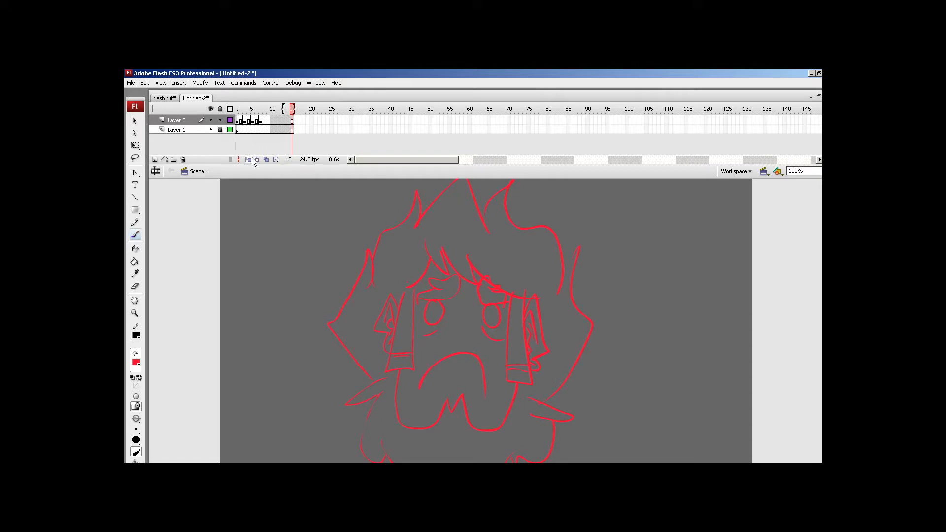
Close the Untitled-2 document without saving its changes
key("ctrl+w")
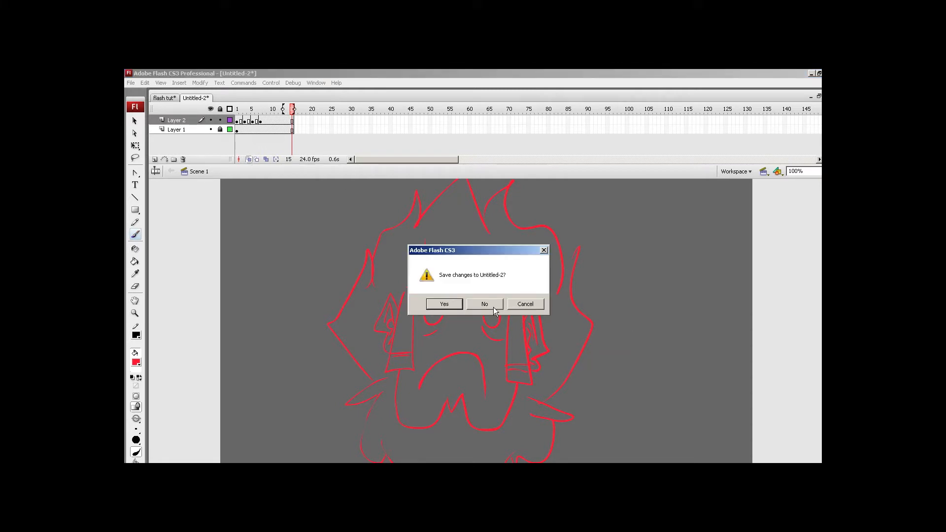
left_click(492, 306)
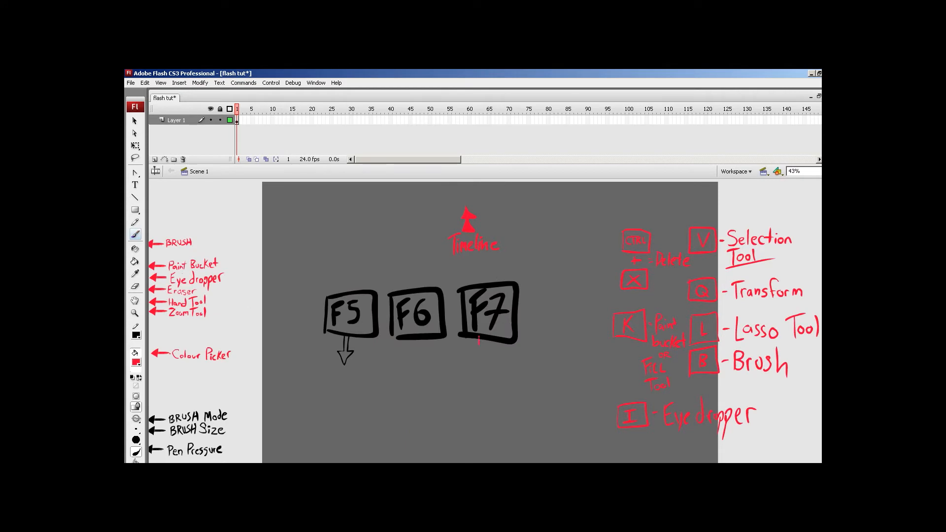
Sample black from the F7 box and draw a downward arrow beneath it with the brush
key("i")
left_click(480, 338)
key("b")
mouse_move(480, 350)
left_mouse_down()
mouse_move(488, 355)
mouse_move(485, 341)
left_mouse_up()
Handwrite "New Blank Keyframe" beneath the F7 arrow
mouse_move(462, 375)
left_mouse_down()
mouse_move(461, 393)
mouse_move(473, 377)
mouse_move(475, 391)
mouse_move(492, 378)
mouse_move(462, 425)
mouse_move(470, 415)
mouse_move(463, 424)
mouse_move(513, 418)
left_mouse_up()
left_click_drag(505, 402, 514, 386)
mouse_move(469, 429)
left_mouse_down()
mouse_move(469, 453)
mouse_move(472, 441)
left_mouse_up()
left_click_drag(472, 440, 490, 452)
left_click_drag(497, 438, 495, 463)
left_click_drag(513, 421, 503, 457)
left_click_drag(502, 439, 532, 453)
left_click_drag(534, 453, 556, 450)
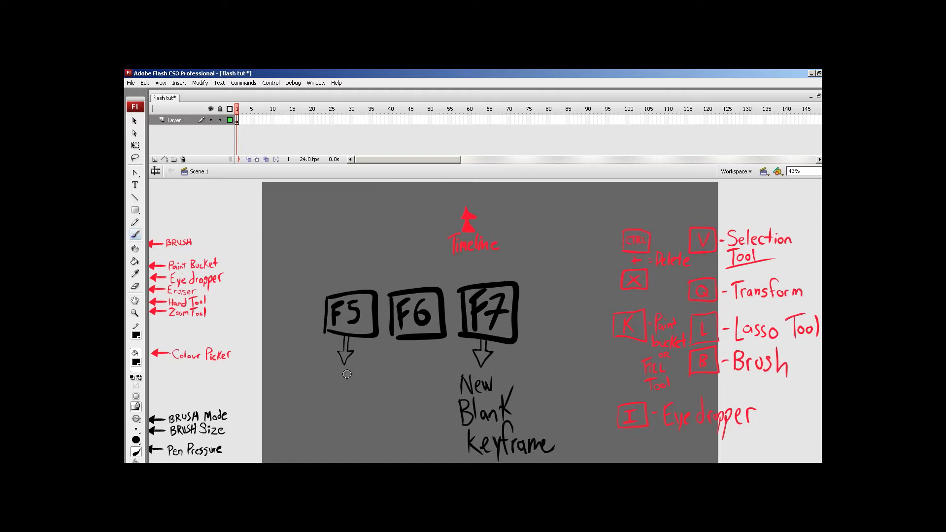
Handwrite "Hold Keyframe" beneath the F5 arrow and draw a downward arrow under the F6 box
mouse_move(327, 377)
left_mouse_down()
mouse_move(325, 407)
mouse_move(334, 405)
left_mouse_up()
mouse_move(326, 393)
left_mouse_down()
mouse_move(344, 390)
mouse_move(352, 402)
left_mouse_up()
mouse_move(359, 373)
left_mouse_down()
mouse_move(358, 402)
mouse_move(322, 438)
mouse_move(325, 427)
left_mouse_up()
left_click_drag(327, 425, 344, 433)
mouse_move(350, 419)
left_mouse_down()
mouse_move(344, 450)
mouse_move(359, 424)
mouse_move(358, 432)
left_mouse_up()
left_click_drag(362, 424, 391, 434)
mouse_move(413, 338)
left_mouse_down()
mouse_move(409, 374)
mouse_move(432, 358)
mouse_move(425, 339)
left_mouse_up()
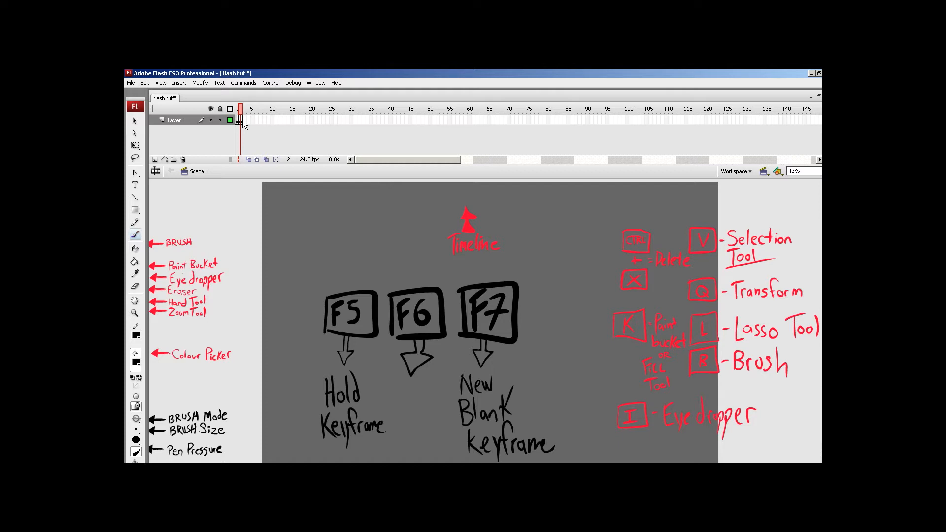
On a copied keyframe at frame 2, draw a sad face with eyes, nose and downturned mouth above the F7 box
left_click_drag(532, 219, 531, 217)
left_click_drag(590, 201, 590, 203)
left_click_drag(541, 285, 593, 279)
mouse_move(556, 222)
left_mouse_down()
mouse_move(563, 230)
mouse_move(558, 222)
left_mouse_up()
mouse_move(536, 277)
left_mouse_down()
mouse_move(542, 300)
mouse_move(601, 279)
left_mouse_up()
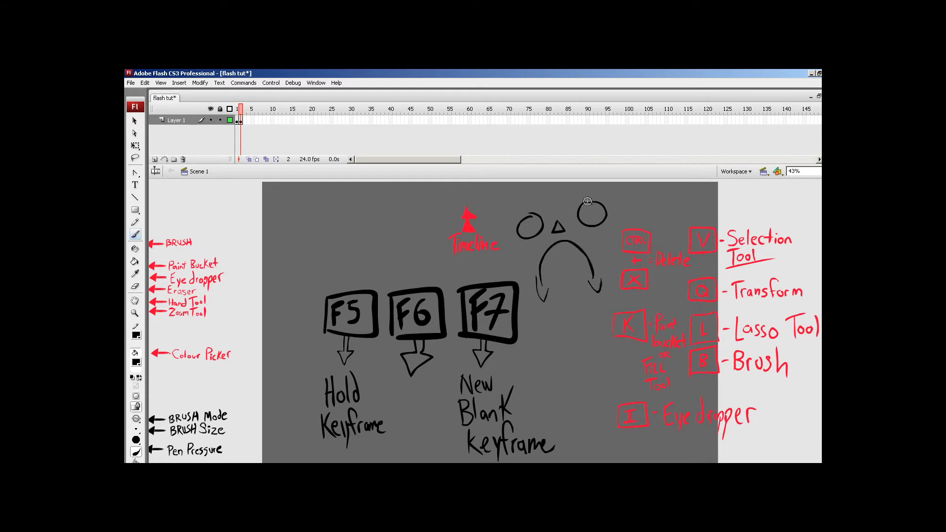
left_click_drag(589, 221, 593, 222)
mouse_move(534, 231)
left_mouse_down()
mouse_move(534, 240)
mouse_move(599, 228)
left_mouse_up()
left_click(241, 112)
key("F6")
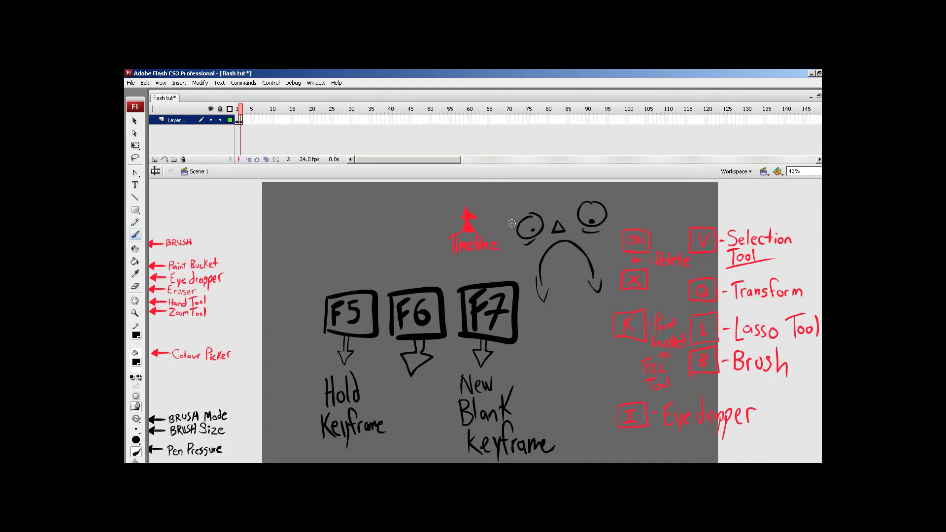
Lasso the sad face on frame 2 and cut it from the drawing
key("l")
mouse_move(512, 206)
left_mouse_down()
mouse_move(513, 265)
mouse_move(533, 298)
mouse_move(569, 321)
mouse_move(607, 282)
mouse_move(617, 206)
mouse_move(540, 190)
mouse_move(513, 205)
left_mouse_up()
key("ctrl+x")
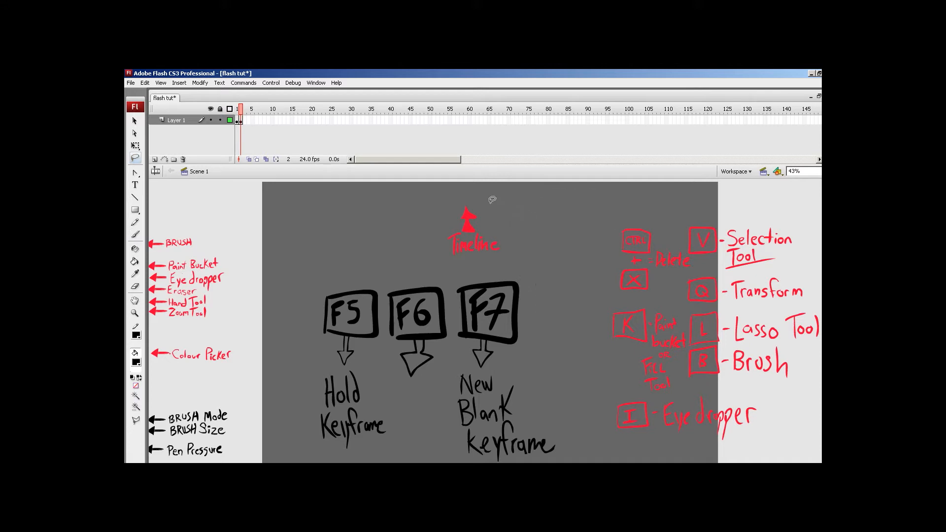
key("v")
left_click_drag(540, 227, 564, 265)
left_click_drag(558, 225, 569, 318)
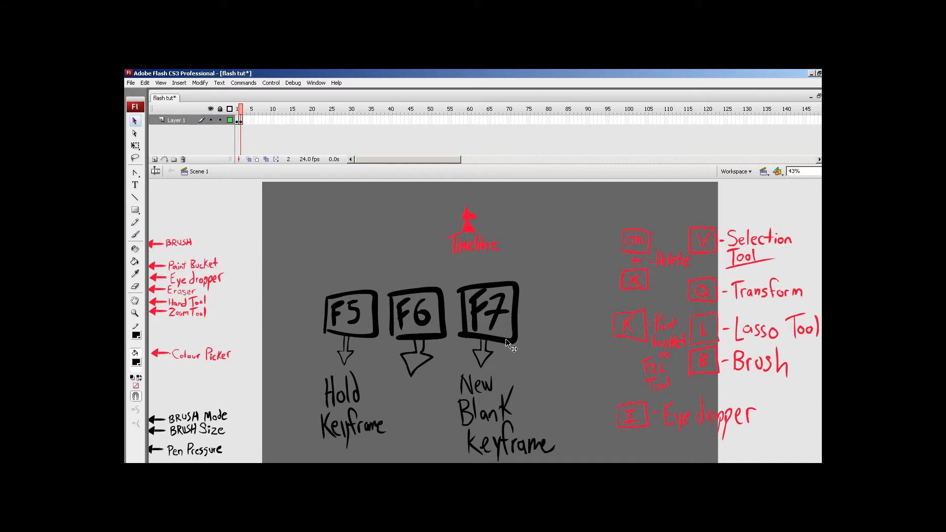
Handwrite "New (Copied) Keyframe" beneath the F6 arrow with the brush
key("b")
mouse_move(394, 402)
left_mouse_down()
mouse_move(402, 385)
mouse_move(412, 400)
mouse_move(425, 386)
mouse_move(430, 403)
mouse_move(440, 393)
mouse_move(454, 398)
mouse_move(398, 431)
mouse_move(413, 431)
left_mouse_up()
left_click_drag(417, 422, 416, 446)
mouse_move(428, 407)
left_mouse_down()
mouse_move(420, 436)
mouse_move(428, 420)
left_mouse_up()
left_click_drag(428, 427, 452, 422)
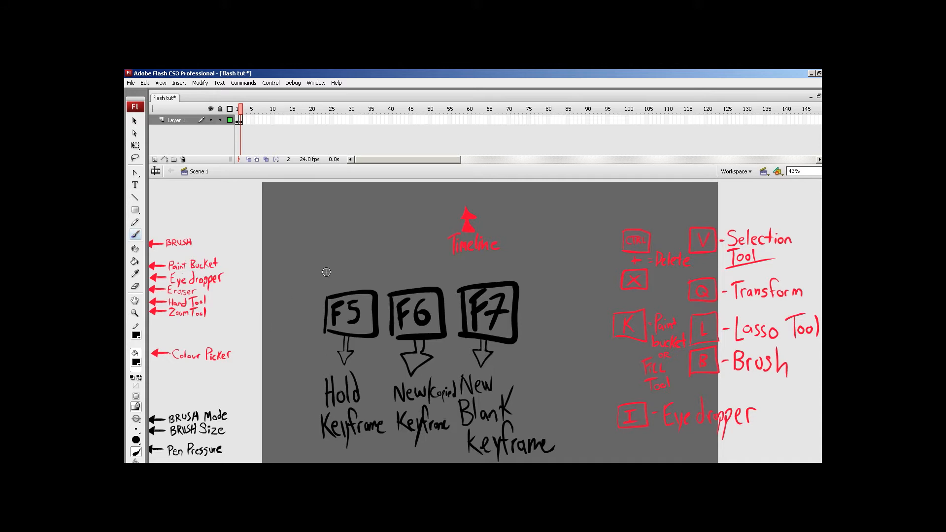
key("v")
left_click_drag(314, 272, 575, 366)
left_click(566, 364)
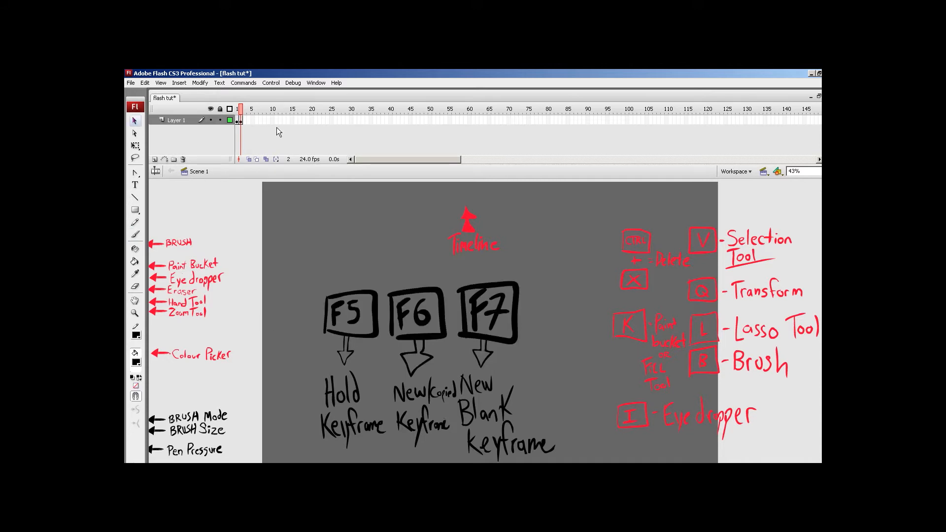
left_click_drag(282, 264, 563, 386)
left_click(557, 371)
left_click(135, 234)
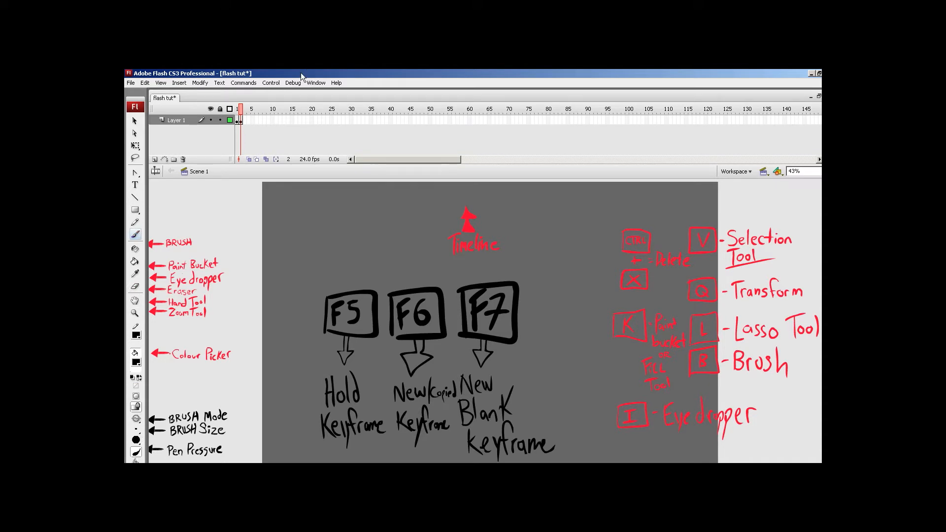
Show the document's Library
left_click(316, 84)
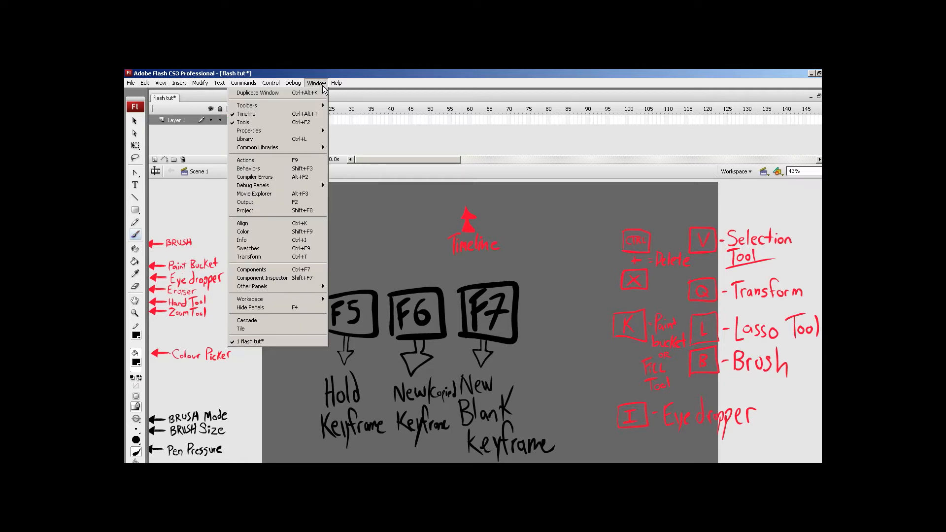
key("Down")
key("Down")
key("Down")
key("Down")
key("Down")
key("Down")
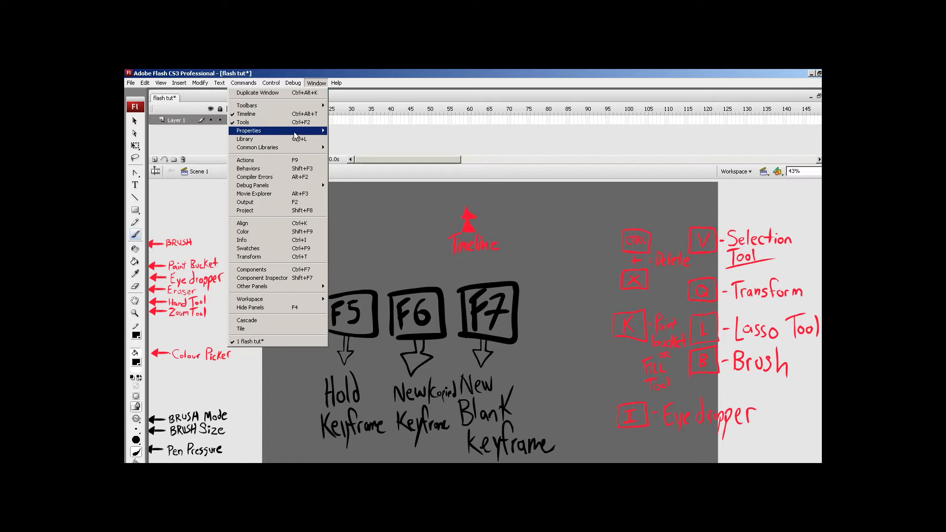
key("Return")
Show the Properties inspector for the current tool
left_click(316, 84)
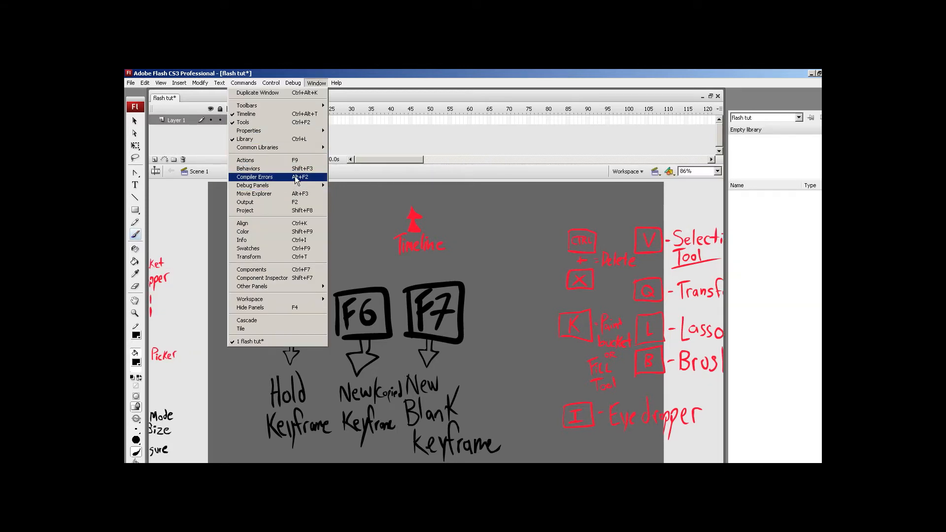
mouse_move(297, 130)
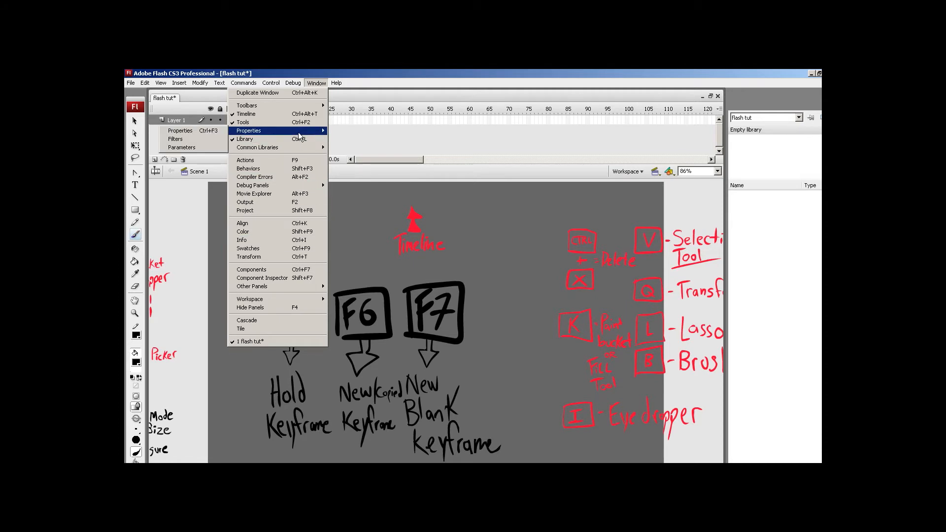
left_click(221, 129)
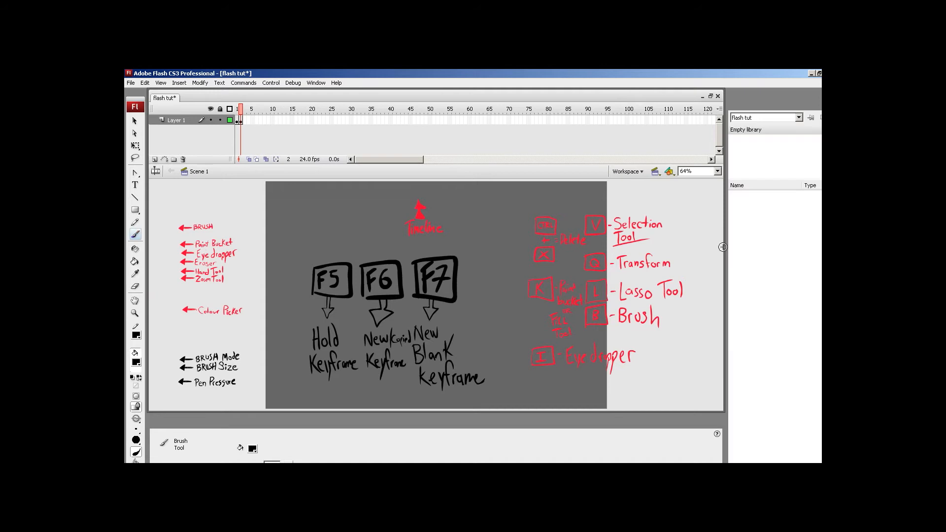
Hide the Library panel and keep the Properties inspector shown for the Brush tool
mouse_move(589, 416)
left_mouse_down()
mouse_move(594, 435)
mouse_move(595, 421)
left_mouse_up()
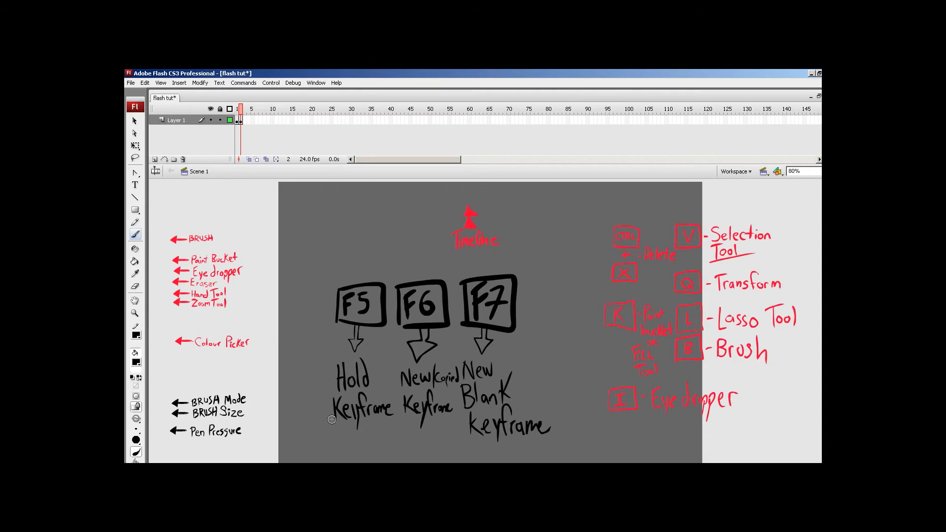
left_click(212, 479)
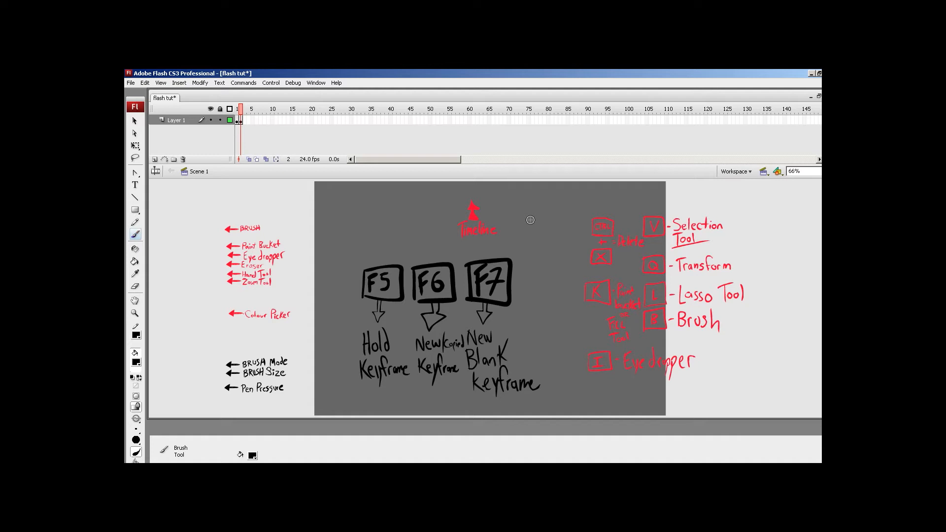
Brush black zigzag test strokes beside the F7 note to compare smoothing settings, and undo them all
left_click_drag(782, 202, 561, 362)
key("ctrl+z")
mouse_move(582, 197)
left_mouse_down()
mouse_move(546, 229)
mouse_move(549, 288)
left_mouse_up()
key("ctrl+z")
mouse_move(562, 200)
left_mouse_down()
mouse_move(519, 269)
mouse_move(556, 232)
mouse_move(579, 243)
left_mouse_up()
key("ctrl+z")
mouse_move(565, 196)
left_mouse_down()
mouse_move(538, 243)
mouse_move(559, 225)
mouse_move(566, 233)
mouse_move(557, 271)
mouse_move(578, 245)
mouse_move(559, 277)
mouse_move(580, 264)
mouse_move(559, 278)
mouse_move(579, 264)
mouse_move(560, 304)
left_mouse_up()
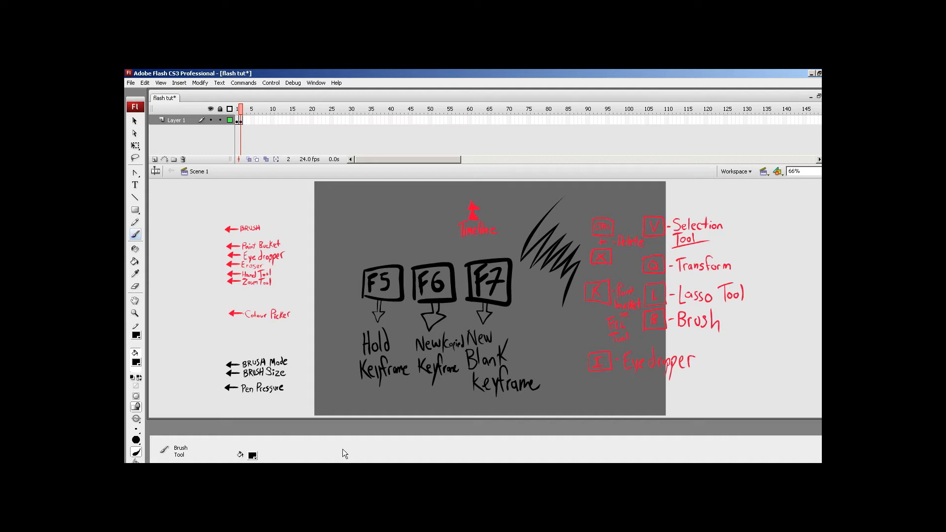
mouse_move(533, 289)
left_mouse_down()
mouse_move(525, 316)
mouse_move(537, 300)
mouse_move(533, 324)
mouse_move(546, 310)
mouse_move(547, 328)
mouse_move(553, 310)
mouse_move(550, 352)
mouse_move(553, 323)
mouse_move(551, 348)
mouse_move(530, 364)
mouse_move(554, 353)
mouse_move(555, 377)
left_mouse_up()
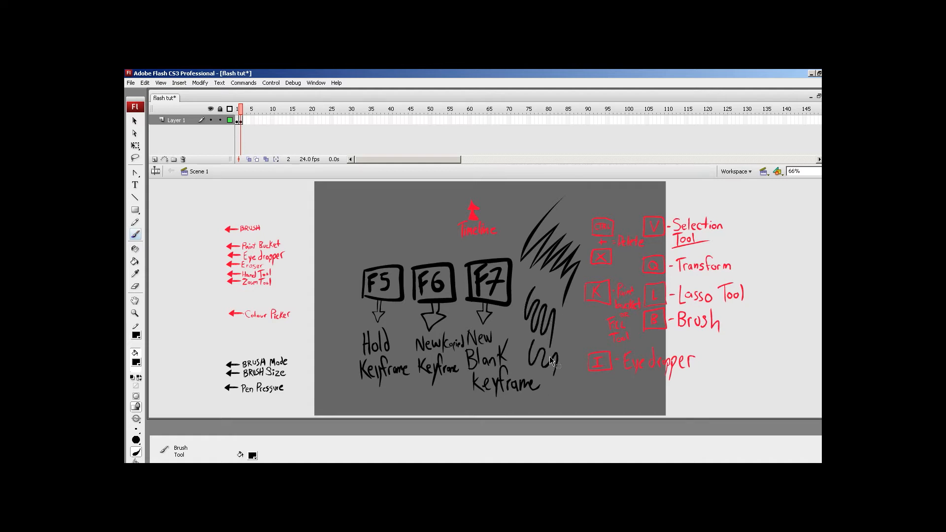
key("ctrl+z")
key("ctrl+z")
key("ctrl+z")
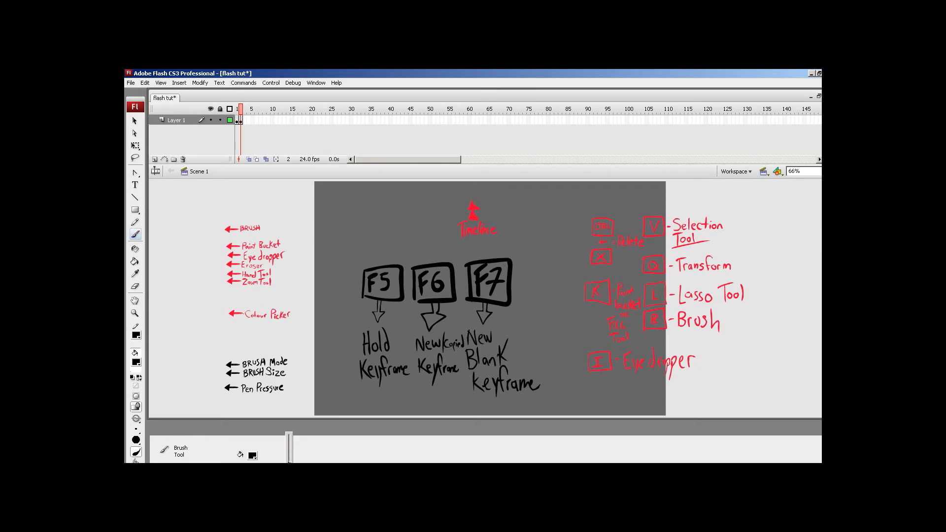
Try further smoothing settings with curly test strokes beside the F7 note, undo the strokes and collapse the Properties inspector
mouse_move(543, 266)
left_mouse_down()
mouse_move(536, 299)
mouse_move(565, 301)
left_mouse_up()
key("ctrl+z")
mouse_move(545, 260)
left_mouse_down()
mouse_move(524, 309)
mouse_move(544, 290)
mouse_move(558, 297)
mouse_move(553, 317)
mouse_move(570, 302)
mouse_move(563, 321)
mouse_move(571, 303)
mouse_move(579, 312)
mouse_move(567, 365)
left_mouse_up()
key("ctrl+z")
mouse_move(544, 266)
left_mouse_down()
mouse_move(531, 317)
mouse_move(538, 293)
mouse_move(543, 326)
mouse_move(552, 309)
mouse_move(550, 336)
mouse_move(557, 318)
mouse_move(559, 353)
mouse_move(565, 331)
left_mouse_up()
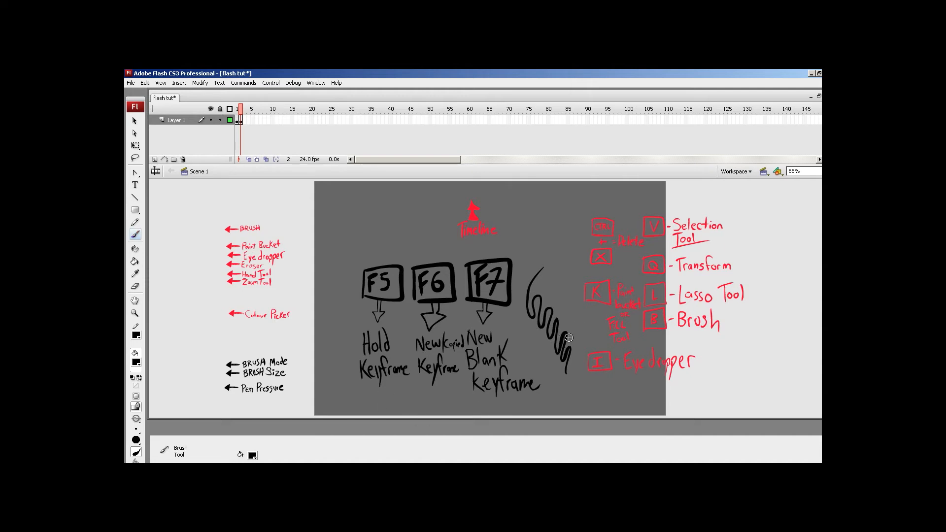
key("ctrl+z")
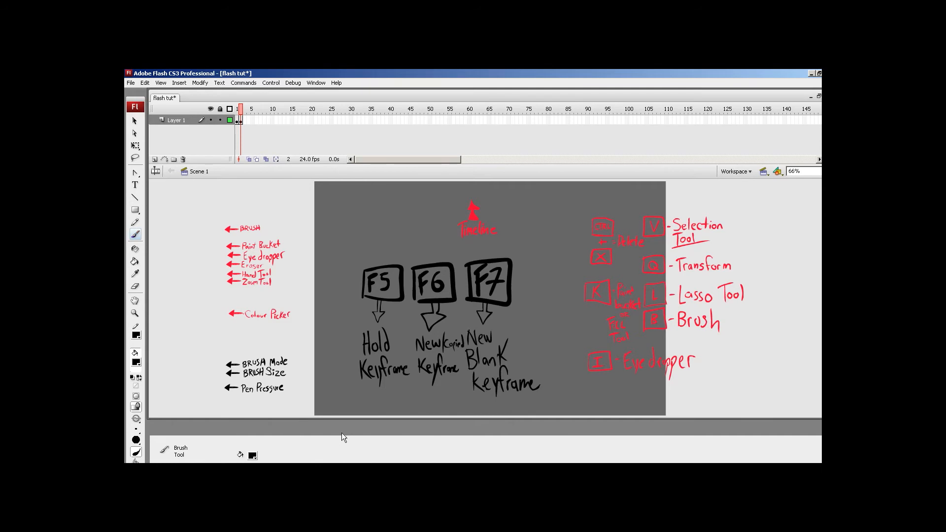
mouse_move(529, 295)
left_mouse_down()
mouse_move(514, 327)
mouse_move(541, 365)
left_mouse_up()
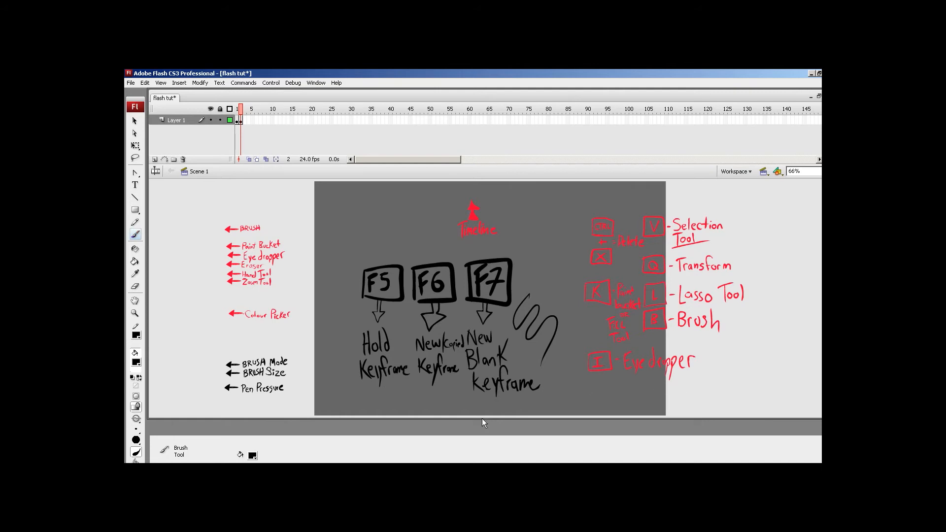
left_click(183, 431)
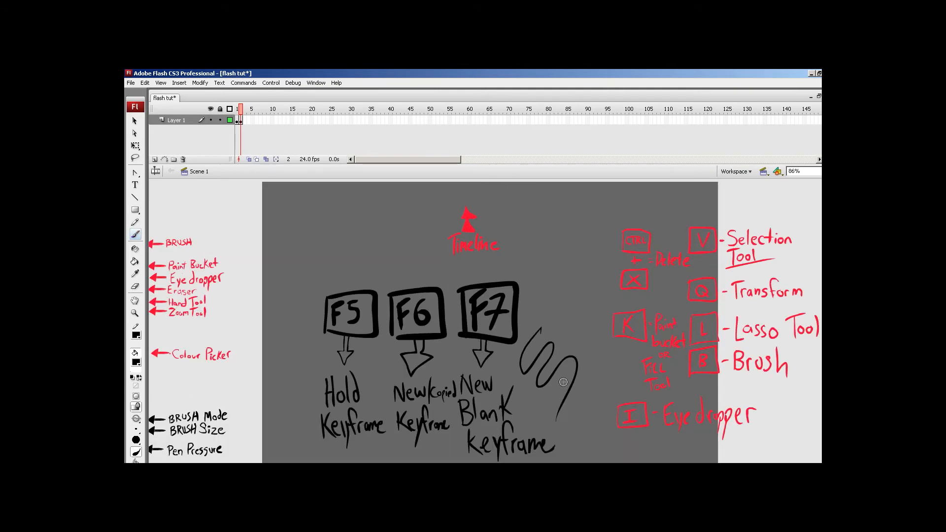
key("ctrl+z")
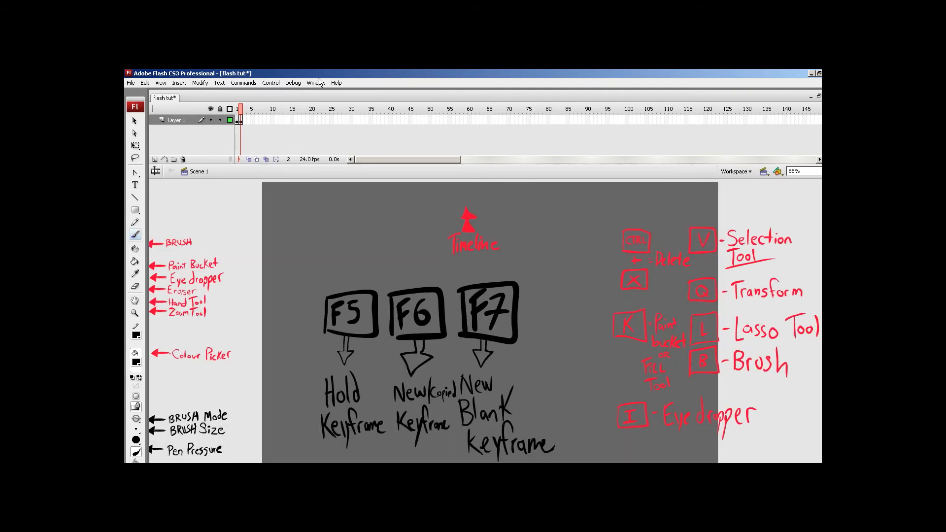
Show the Properties inspector and hide it again
left_click(248, 83)
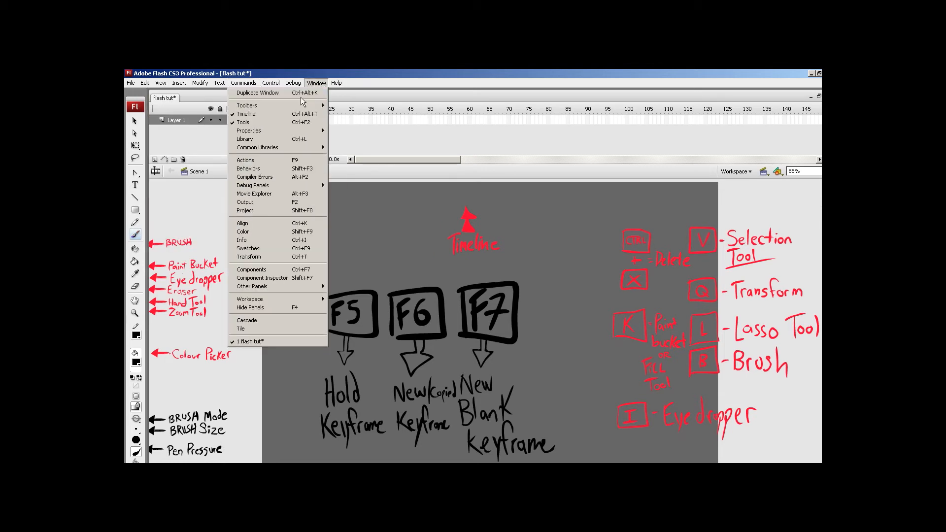
mouse_move(308, 130)
left_click(211, 130)
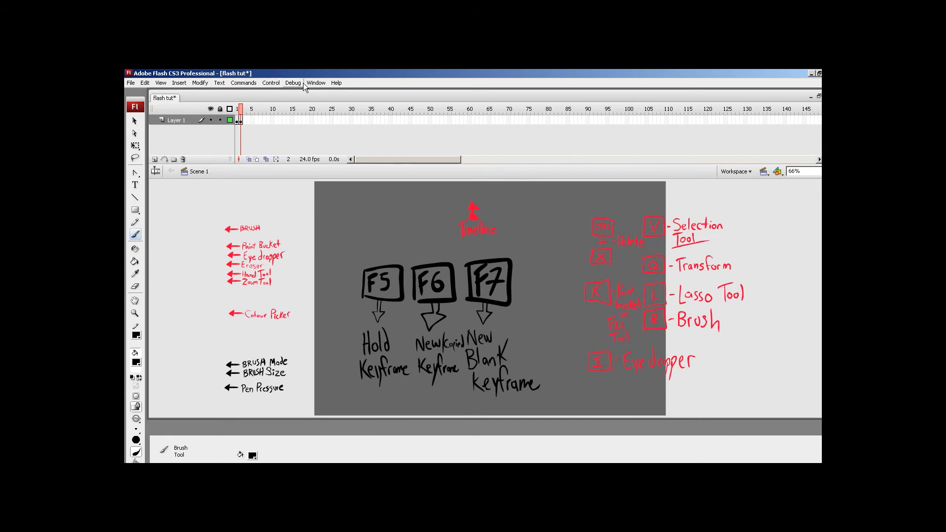
left_click(320, 84)
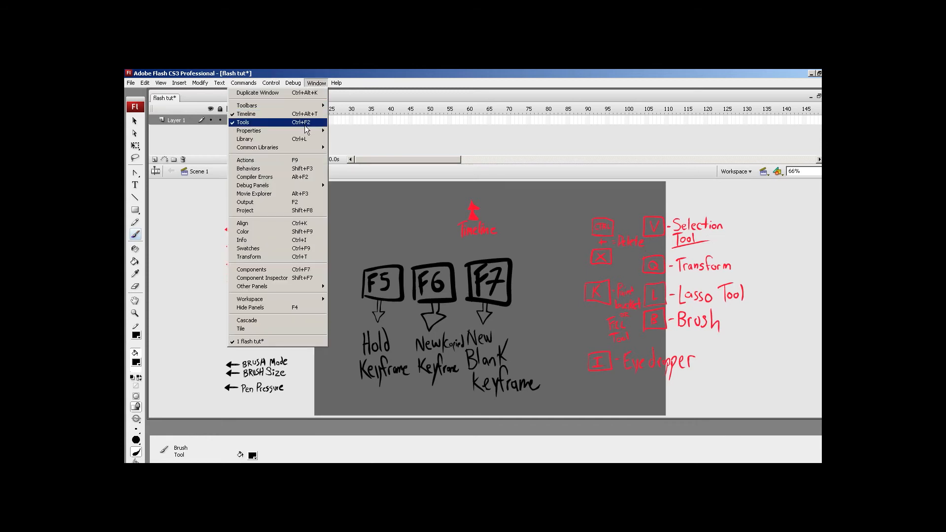
mouse_move(303, 132)
left_click(189, 129)
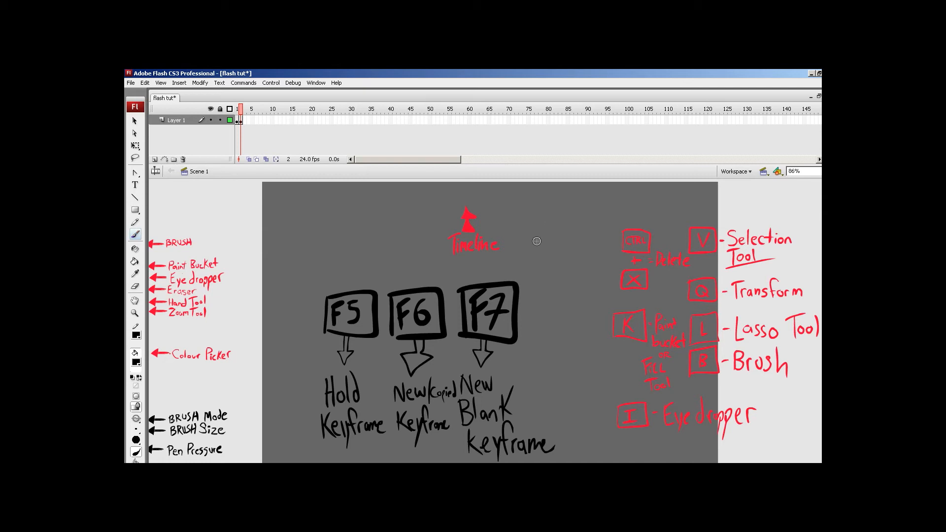
Brush looping test scribbles in the empty area above the F7 note and undo them
mouse_move(546, 209)
left_mouse_down()
mouse_move(524, 248)
mouse_move(544, 228)
mouse_move(574, 230)
mouse_move(566, 265)
mouse_move(589, 241)
left_mouse_up()
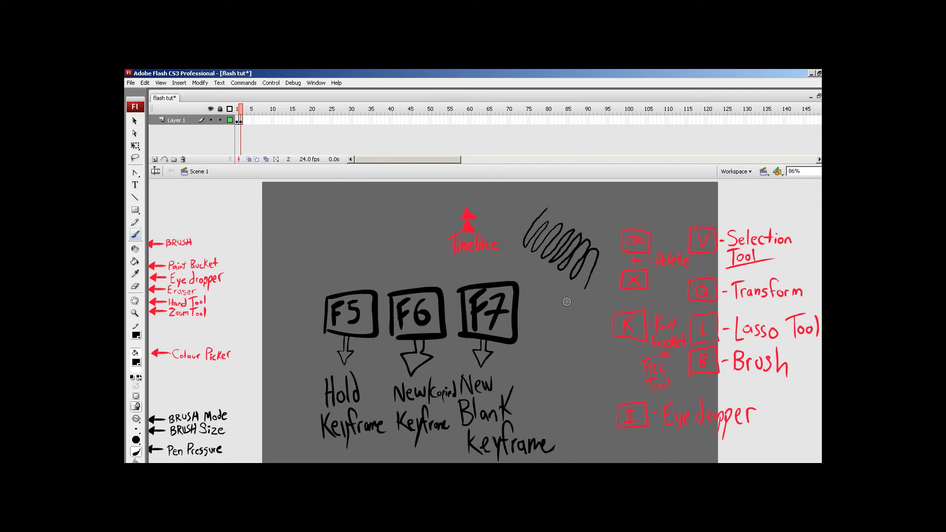
key("ctrl+z")
mouse_move(553, 206)
left_mouse_down()
mouse_move(527, 243)
mouse_move(556, 223)
mouse_move(561, 230)
mouse_move(536, 256)
mouse_move(552, 253)
mouse_move(573, 200)
mouse_move(524, 253)
mouse_move(572, 218)
mouse_move(587, 224)
mouse_move(526, 270)
mouse_move(529, 288)
mouse_move(553, 302)
left_mouse_up()
key("ctrl+z")
key("ctrl+z")
Brush a zigzag beside the Timeline label, magnify it to inspect the line, fit the stage in the window and undo the zigzag
mouse_move(569, 201)
left_mouse_down()
mouse_move(532, 239)
mouse_move(572, 232)
mouse_move(557, 313)
left_mouse_up()
key("z")
left_click_drag(576, 192, 513, 272)
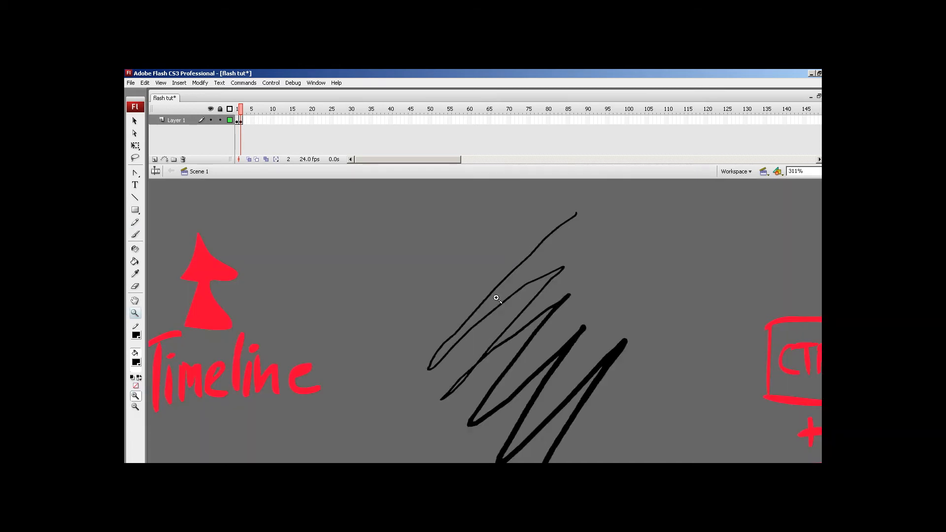
left_click_drag(451, 283, 534, 353)
key("b")
left_click(817, 171)
left_click(815, 177)
key("ctrl+z")
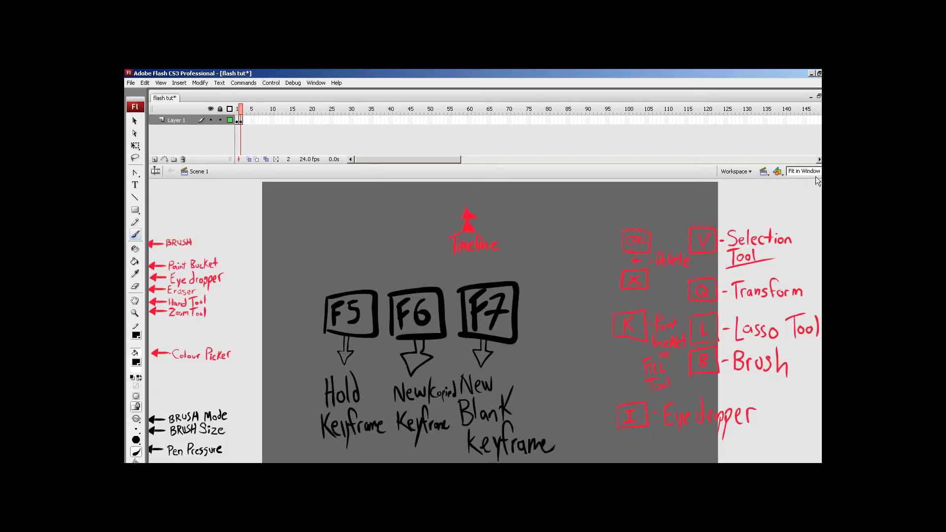
Adjust the brush smoothing in the Properties inspector and check it with a temporary test stroke
left_click(316, 83)
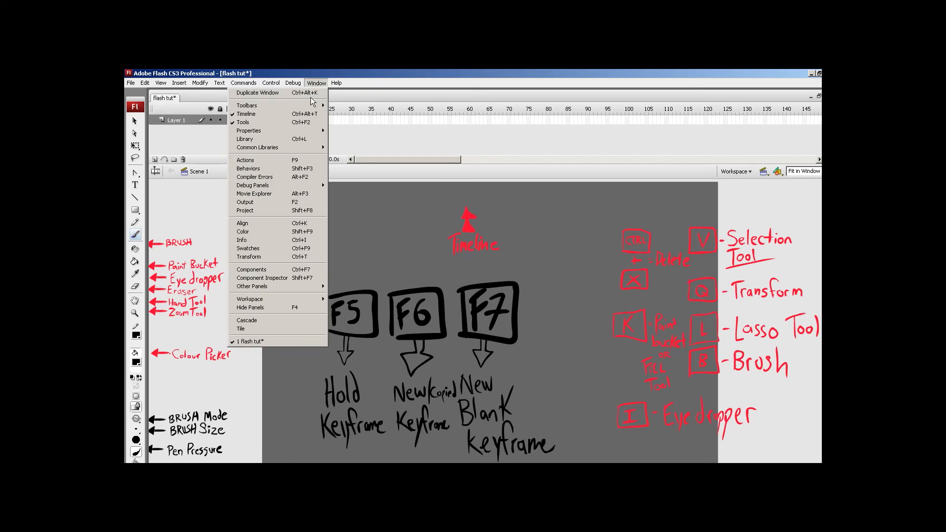
mouse_move(307, 136)
left_click(216, 131)
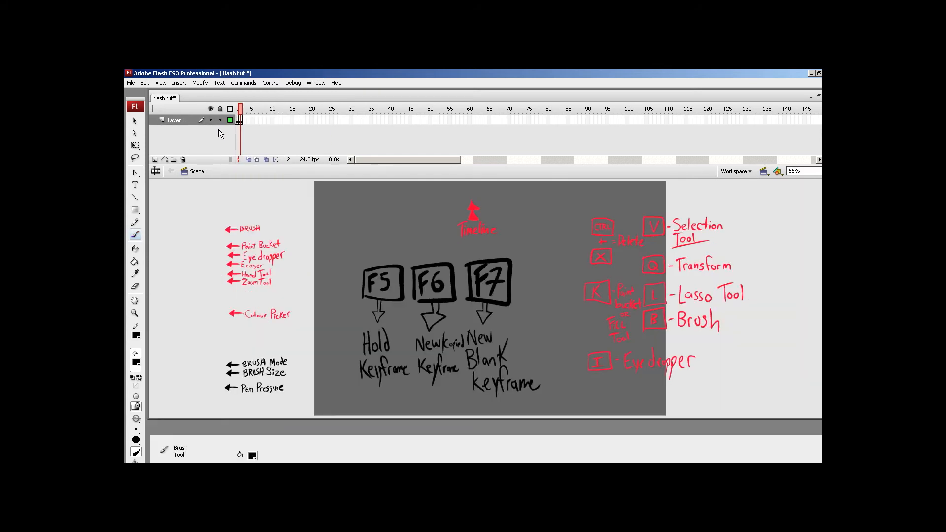
left_click(289, 462)
left_click_drag(291, 451, 291, 453)
left_click(185, 431)
mouse_move(497, 209)
left_mouse_down()
mouse_move(531, 232)
mouse_move(562, 319)
left_mouse_up()
key("ctrl+z")
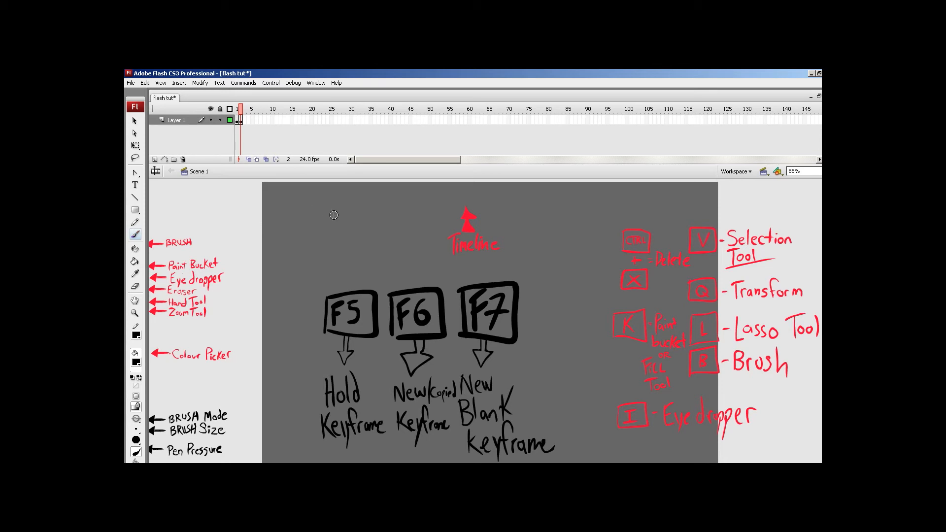
Draw three boxes in the stage's upper-left corner with the brush and letter them "CTRL", "ALT" and "T"
mouse_move(270, 193)
left_mouse_down()
mouse_move(269, 220)
mouse_move(272, 192)
mouse_move(303, 189)
mouse_move(317, 215)
mouse_move(282, 230)
left_mouse_up()
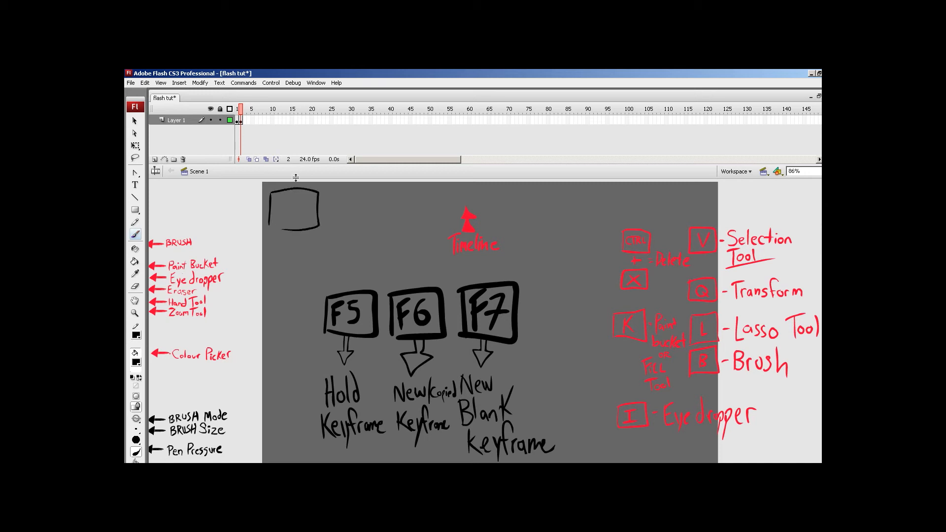
left_click(315, 85)
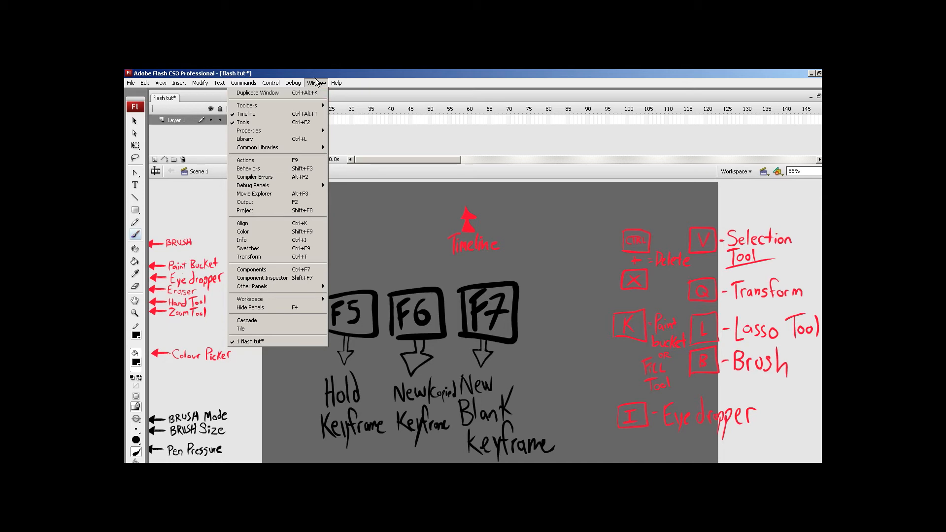
left_click(316, 81)
mouse_move(324, 192)
left_mouse_down()
mouse_move(323, 224)
mouse_move(357, 227)
mouse_move(364, 194)
mouse_move(376, 228)
mouse_move(374, 194)
left_mouse_up()
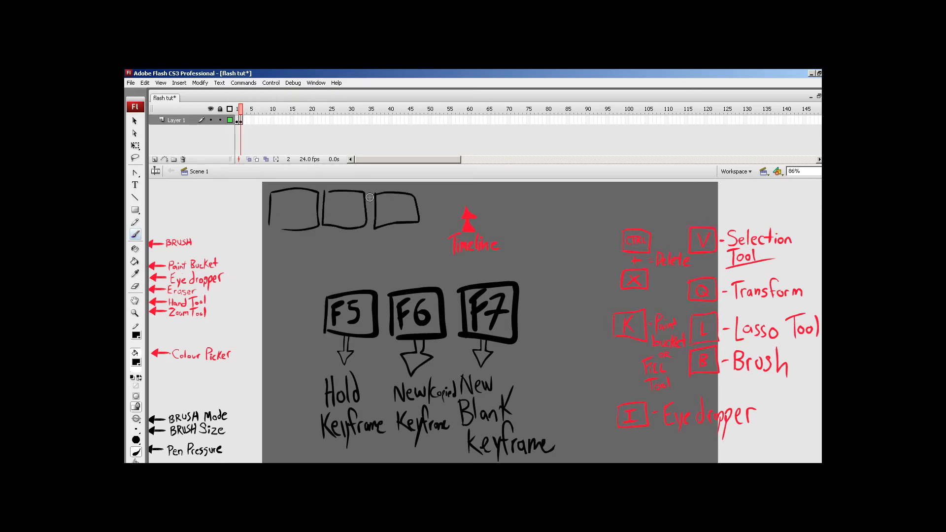
mouse_move(285, 199)
left_mouse_down()
mouse_move(274, 210)
mouse_move(287, 214)
left_mouse_up()
mouse_move(290, 199)
left_mouse_down()
mouse_move(291, 215)
mouse_move(298, 195)
mouse_move(295, 218)
mouse_move(345, 220)
mouse_move(343, 207)
mouse_move(351, 219)
left_mouse_up()
mouse_move(357, 195)
left_mouse_down()
mouse_move(356, 221)
mouse_move(364, 196)
mouse_move(396, 219)
mouse_move(404, 196)
left_mouse_up()
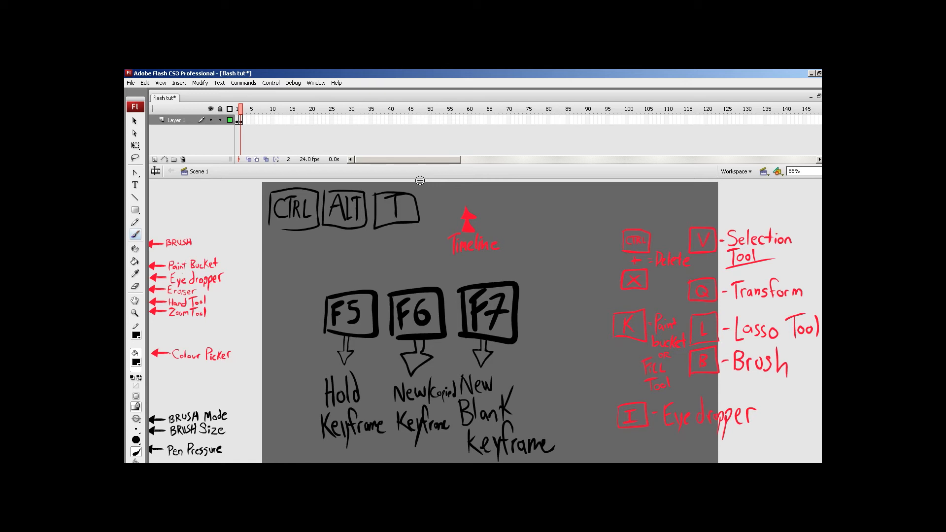
Demonstrate the noted shortcut by hiding the Timeline and showing it again
left_click_drag(556, 377, 561, 370)
key("ctrl+alt+t")
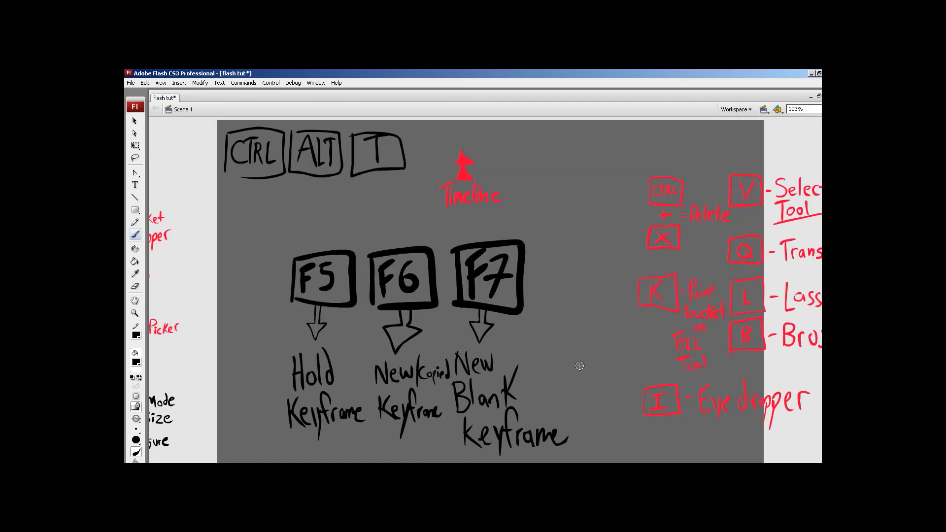
key("ctrl+alt+t")
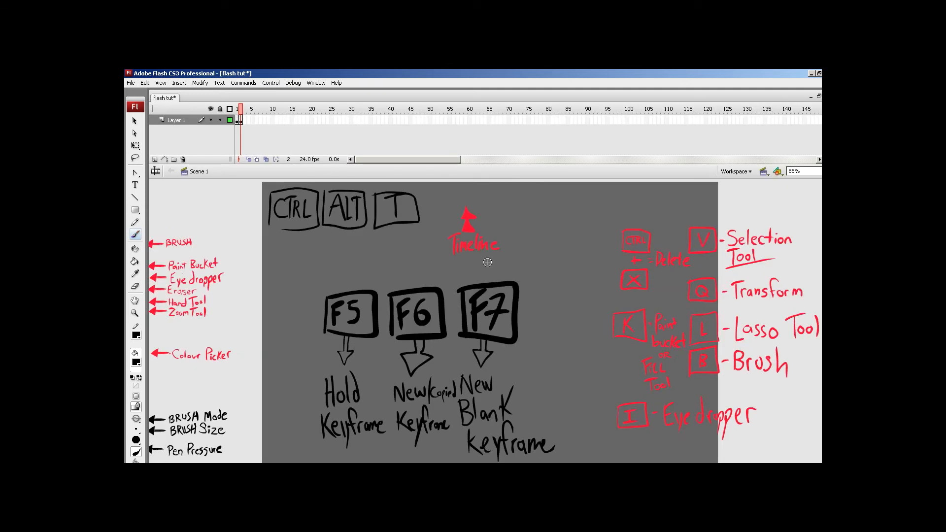
Draw converging arrow lines below the CTRL, ALT and T boxes, handwrite "Hide/Show Timeline" beneath, and toggle the Timeline off and on
mouse_move(310, 236)
left_mouse_down()
mouse_move(341, 265)
mouse_move(368, 229)
mouse_move(347, 269)
left_mouse_up()
left_click_drag(347, 268, 338, 289)
left_click_drag(332, 285, 348, 285)
left_click(341, 278)
left_click_drag(349, 277, 359, 287)
mouse_move(372, 274)
left_mouse_down()
mouse_move(366, 282)
mouse_move(389, 275)
mouse_move(415, 249)
left_mouse_up()
mouse_move(405, 252)
left_mouse_down()
mouse_move(408, 280)
mouse_move(423, 266)
mouse_move(432, 276)
left_mouse_up()
mouse_move(439, 264)
left_mouse_down()
mouse_move(439, 274)
mouse_move(460, 268)
left_mouse_up()
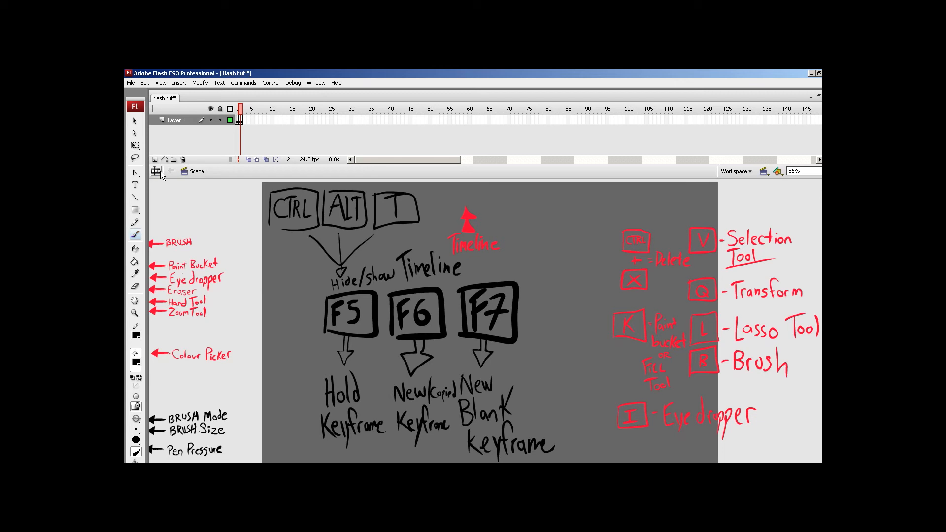
key("ctrl+alt+t")
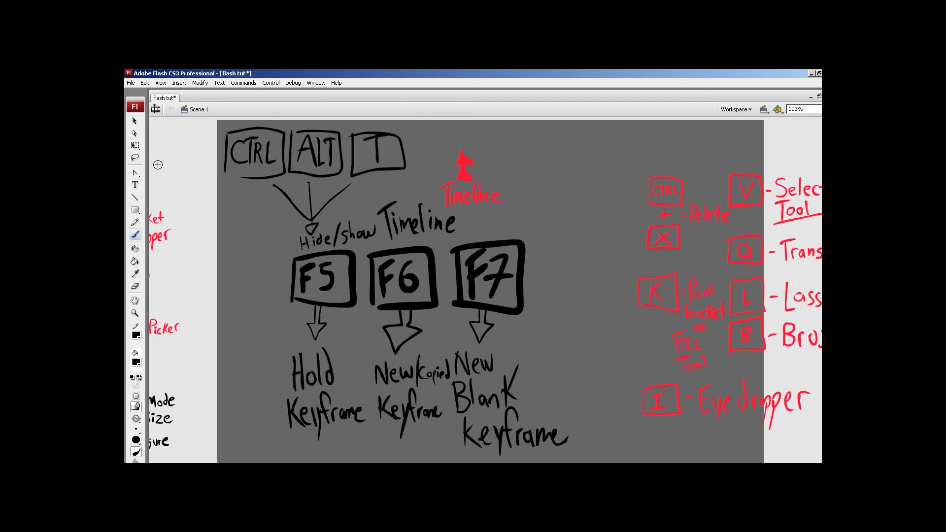
key("ctrl+alt+t")
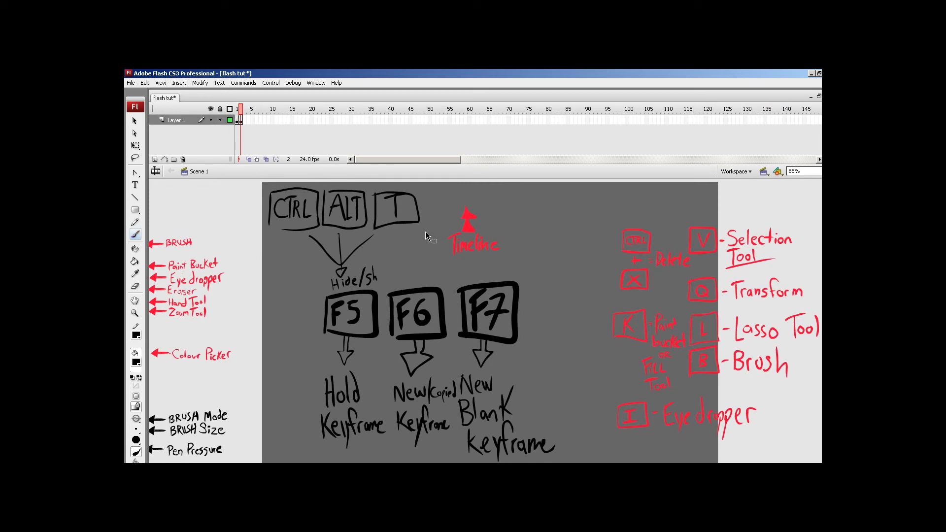
Handwrite boxed "CTRL + F3" with lines leading to "Properties Panel" near the stage's upper right, and toggle the Properties inspector on and off
left_click(315, 83)
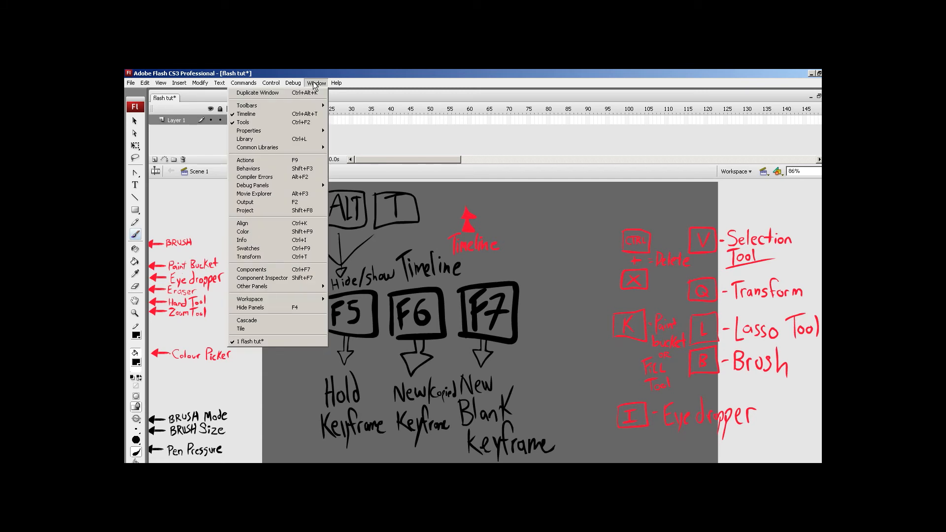
left_click(414, 71)
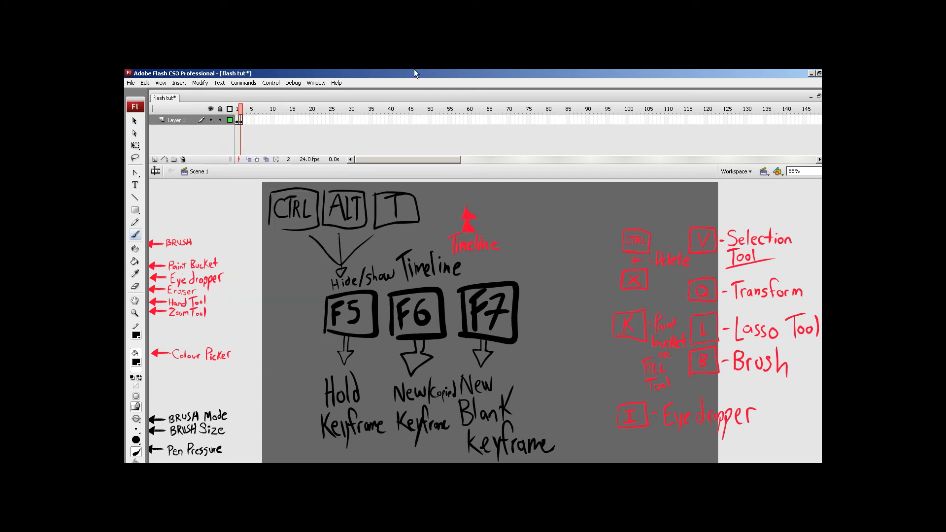
mouse_move(507, 196)
left_mouse_down()
mouse_move(512, 219)
mouse_move(537, 211)
mouse_move(519, 190)
mouse_move(505, 198)
mouse_move(512, 207)
mouse_move(523, 199)
mouse_move(526, 210)
mouse_move(528, 199)
mouse_move(565, 211)
mouse_move(600, 203)
mouse_move(565, 192)
mouse_move(572, 208)
mouse_move(580, 185)
left_mouse_up()
mouse_move(571, 196)
left_mouse_down()
mouse_move(552, 247)
mouse_move(536, 276)
left_mouse_up()
mouse_move(536, 256)
left_mouse_down()
mouse_move(559, 284)
mouse_move(580, 262)
mouse_move(585, 282)
mouse_move(606, 275)
left_mouse_up()
mouse_move(541, 282)
left_mouse_down()
mouse_move(542, 306)
mouse_move(544, 295)
left_mouse_up()
mouse_move(556, 291)
left_mouse_down()
mouse_move(557, 300)
mouse_move(574, 298)
left_mouse_up()
left_click_drag(580, 278, 579, 303)
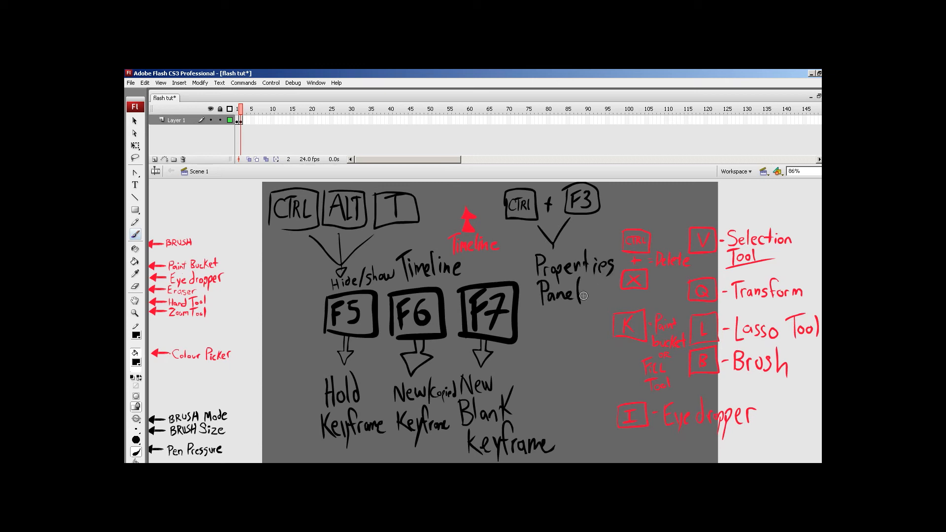
key("ctrl+F3")
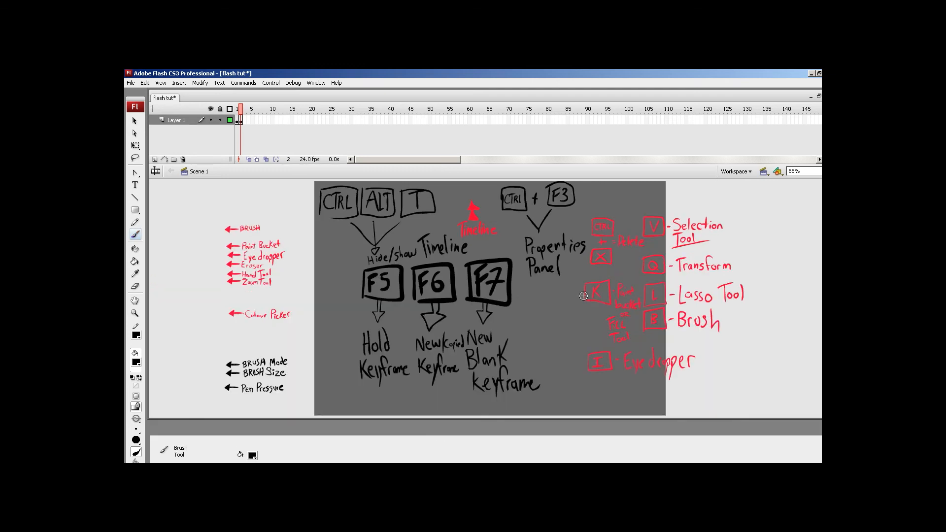
key("ctrl+F3")
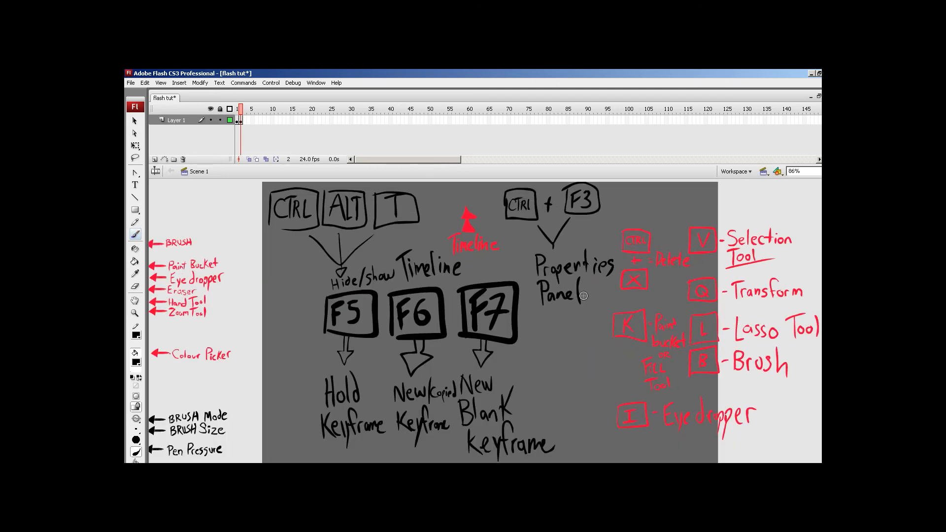
Lasso the "CTRL + F3" Properties Panel note and delete it from the stage
key("l")
mouse_move(515, 248)
left_mouse_down()
mouse_move(490, 209)
mouse_move(554, 149)
mouse_move(618, 183)
mouse_move(619, 266)
mouse_move(605, 296)
mouse_move(568, 318)
mouse_move(538, 292)
mouse_move(516, 244)
left_mouse_up()
key("Delete")
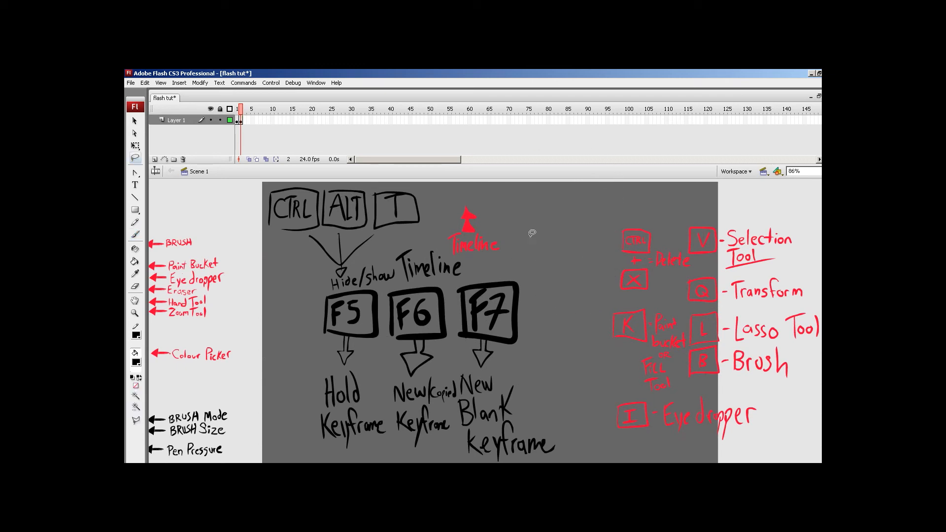
Hide the Timeline, try a vertical brush stroke on the enlarged stage, undo the stroke and show the Timeline again
key("ctrl+alt+t")
key("b")
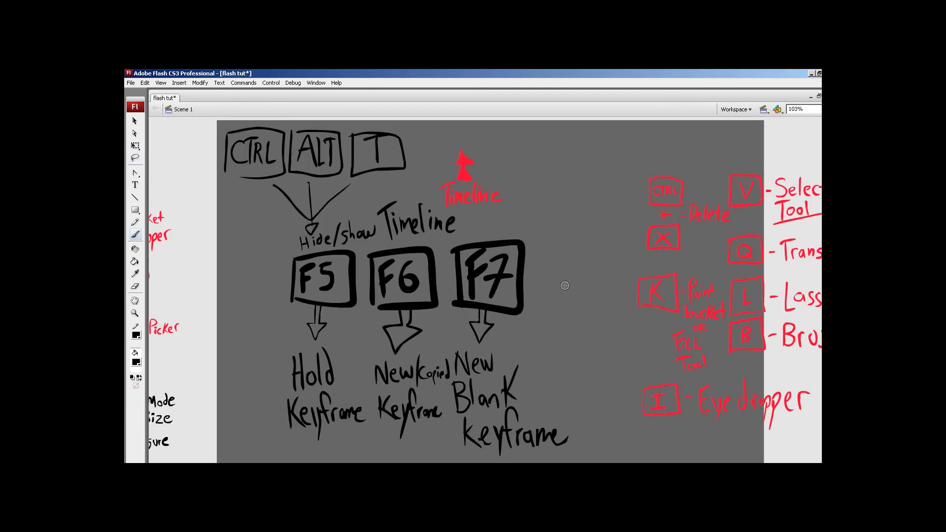
mouse_move(597, 164)
left_mouse_down()
mouse_move(608, 202)
mouse_move(599, 347)
left_mouse_up()
key("ctrl+z")
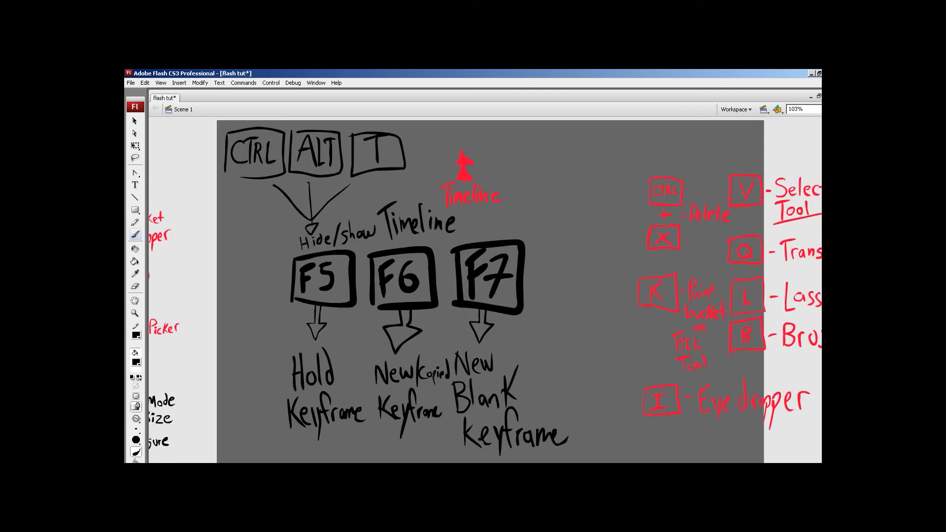
key("ctrl+alt+t")
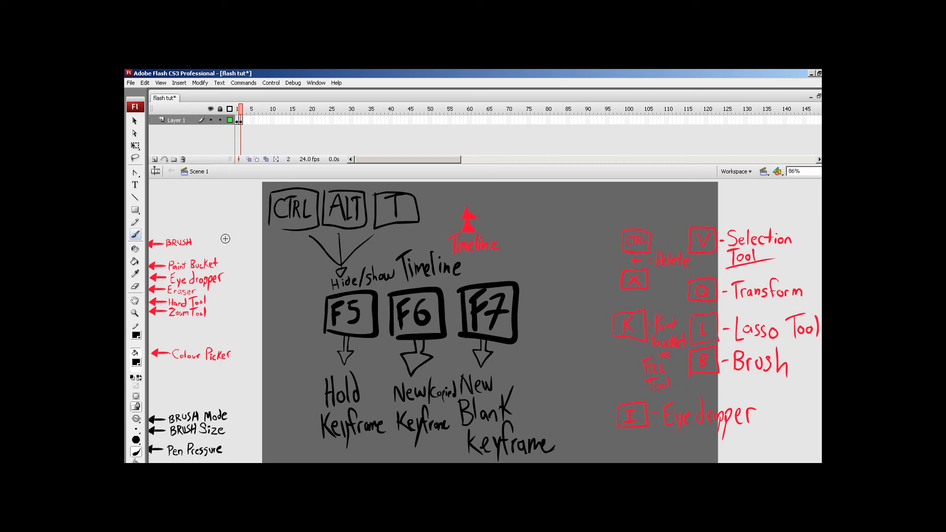
left_click(130, 83)
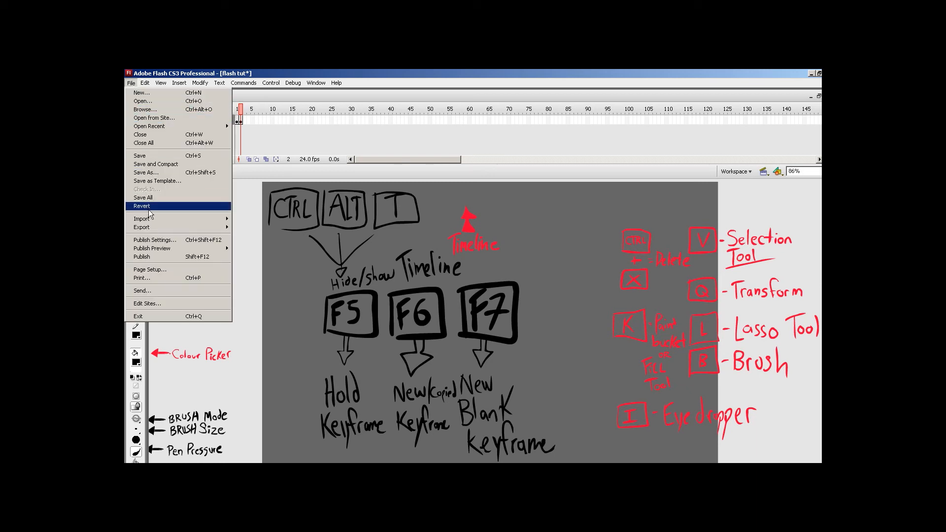
mouse_move(156, 217)
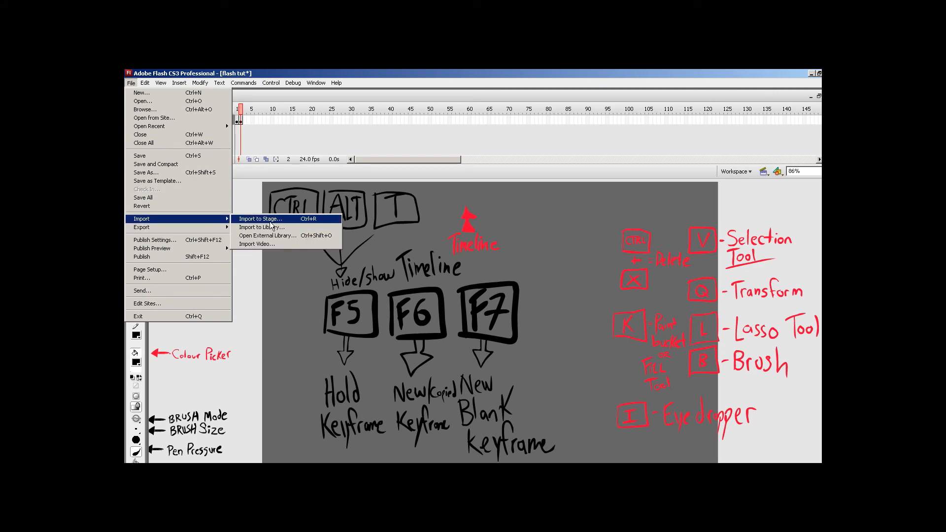
left_click(270, 230)
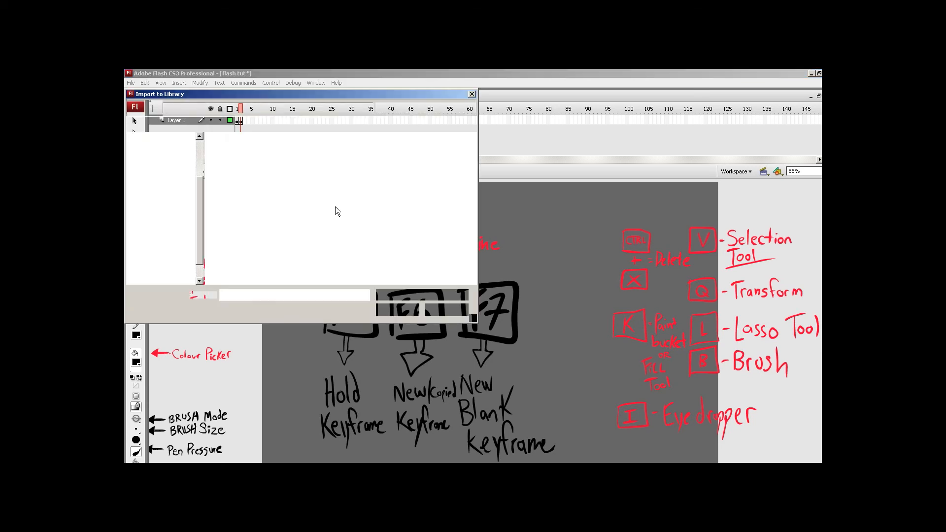
left_click(450, 309)
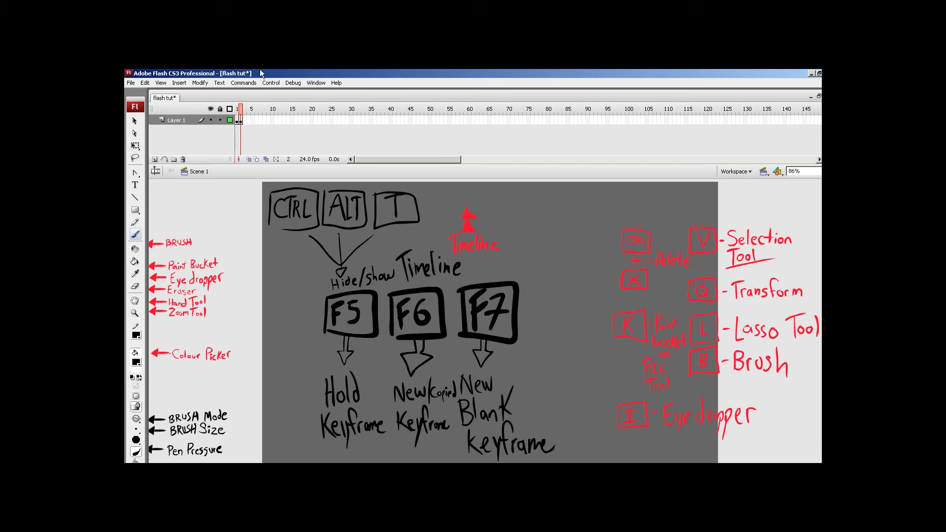
Show the document's Library panel
left_click(318, 83)
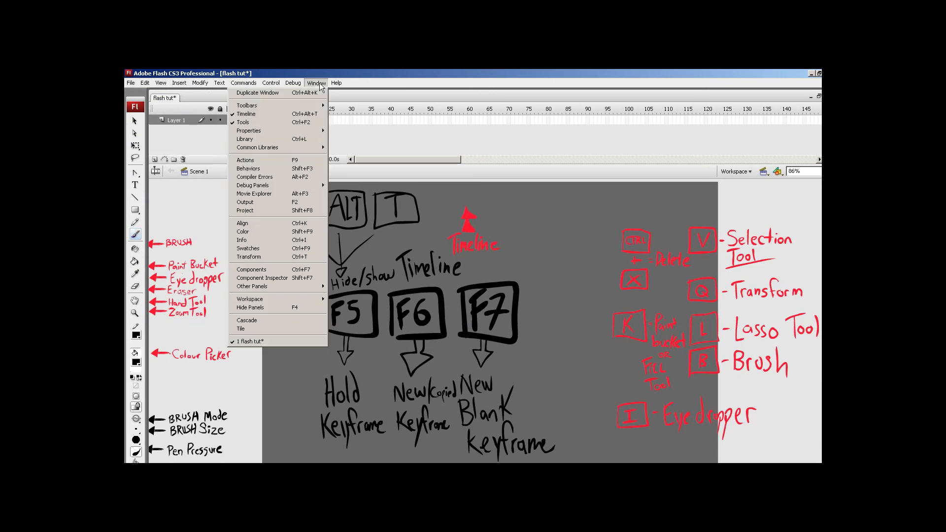
left_click(317, 140)
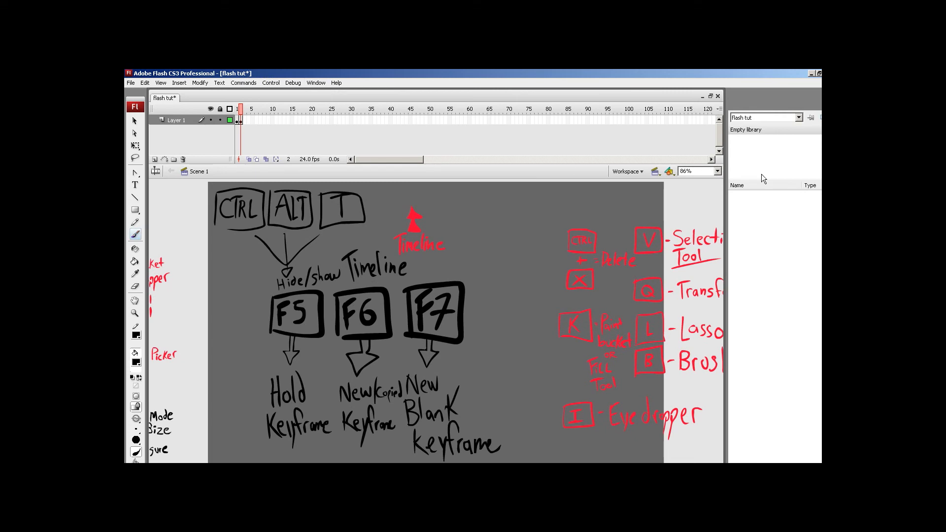
left_click(131, 83)
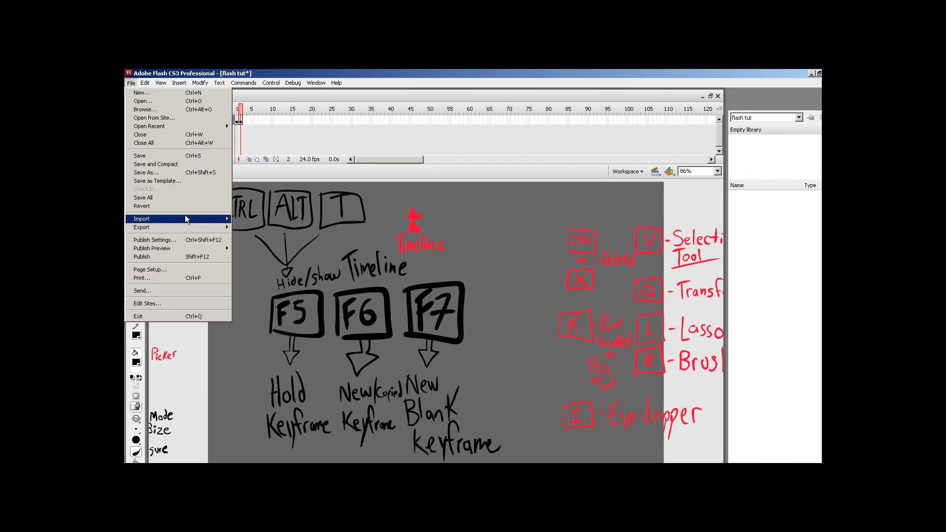
mouse_move(210, 219)
left_click(260, 218)
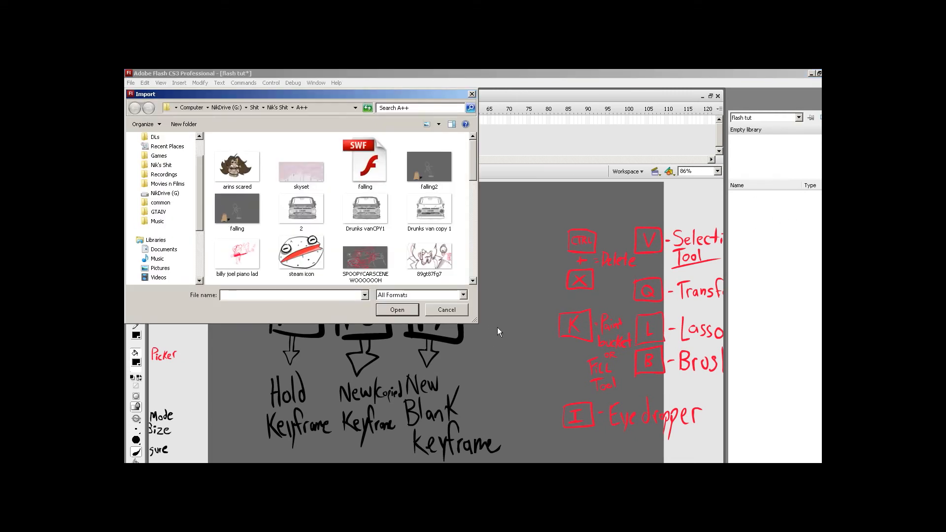
left_click(450, 310)
Import the "steam icon" image from the A++ folder into the document's library
left_click(131, 83)
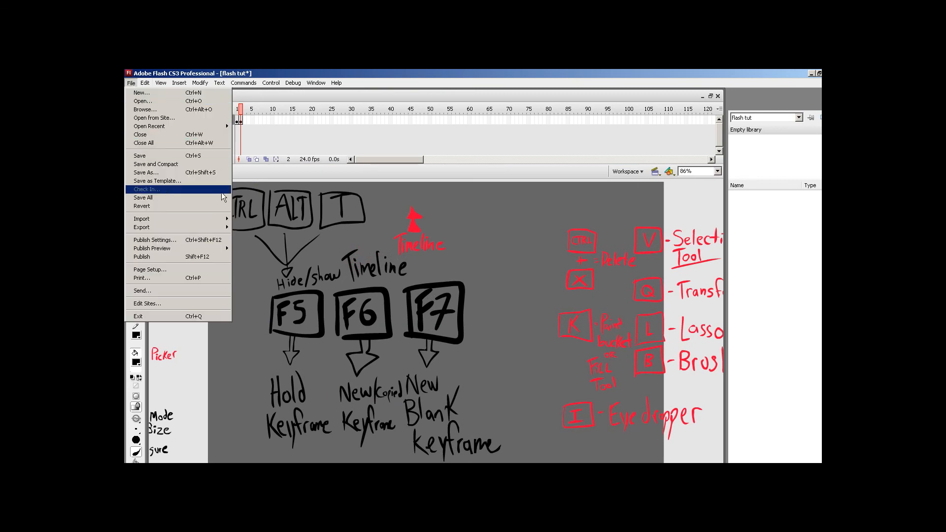
mouse_move(228, 220)
left_click(277, 230)
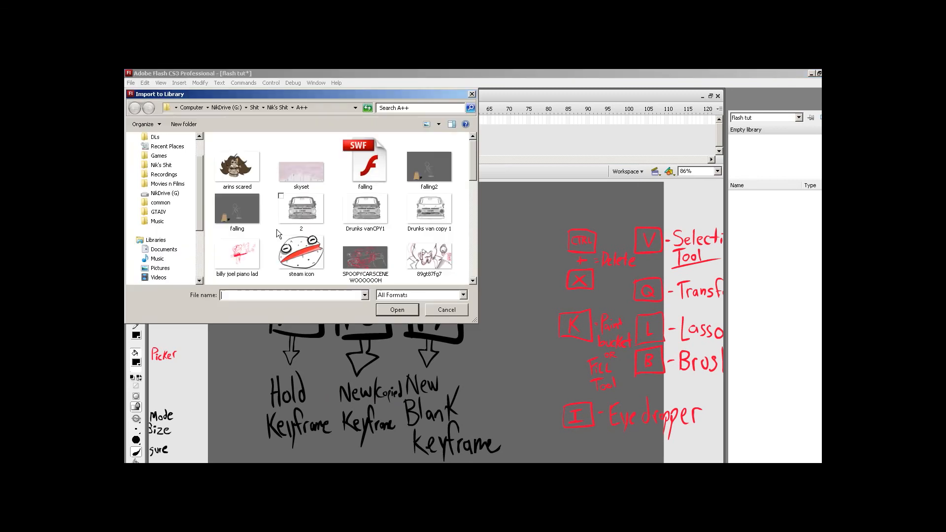
double_click(315, 247)
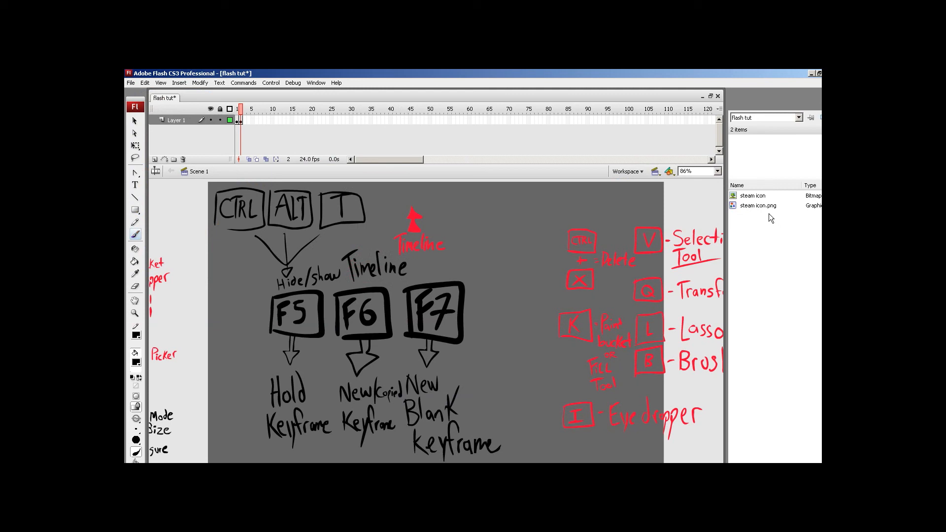
Place the "steam icon.png" graphic from the library in the middle of the stage, and delete that instance
left_click(763, 206)
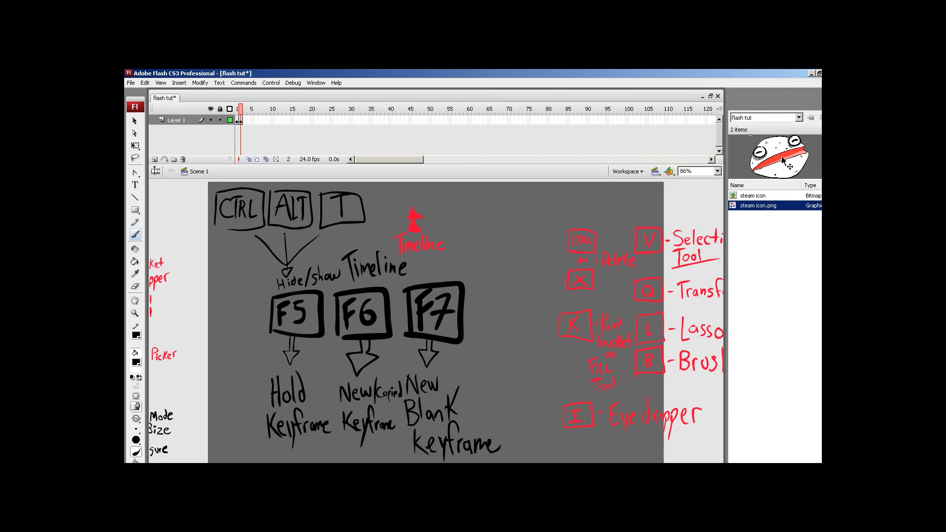
mouse_move(783, 160)
left_mouse_down()
mouse_move(692, 208)
mouse_move(561, 242)
mouse_move(438, 309)
left_mouse_up()
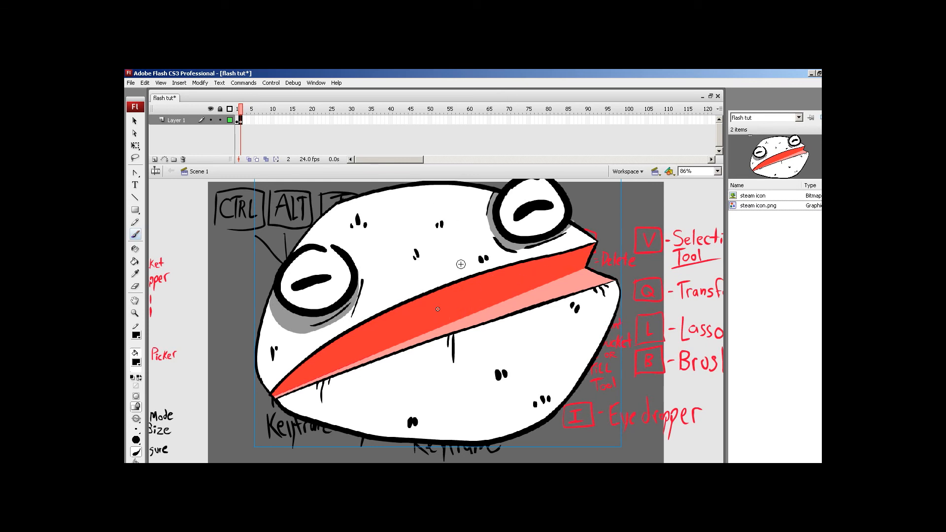
key("Delete")
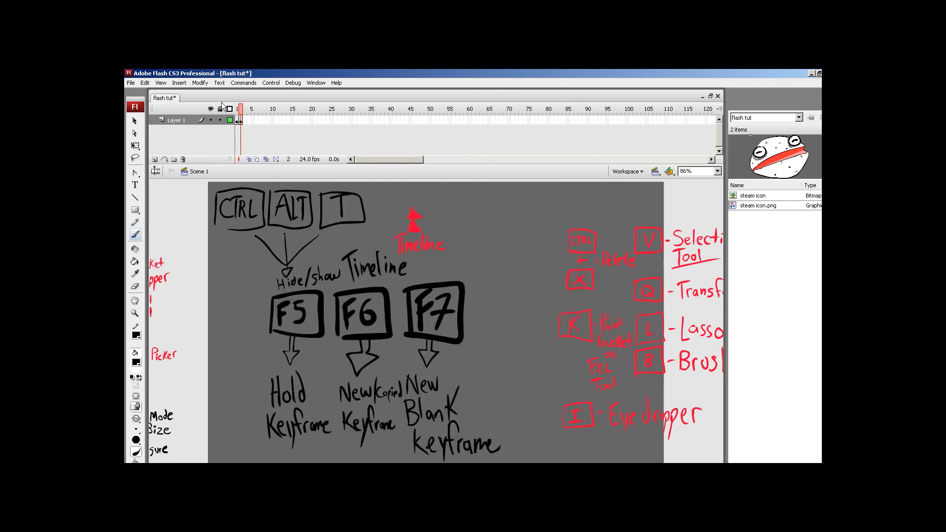
left_click(138, 84)
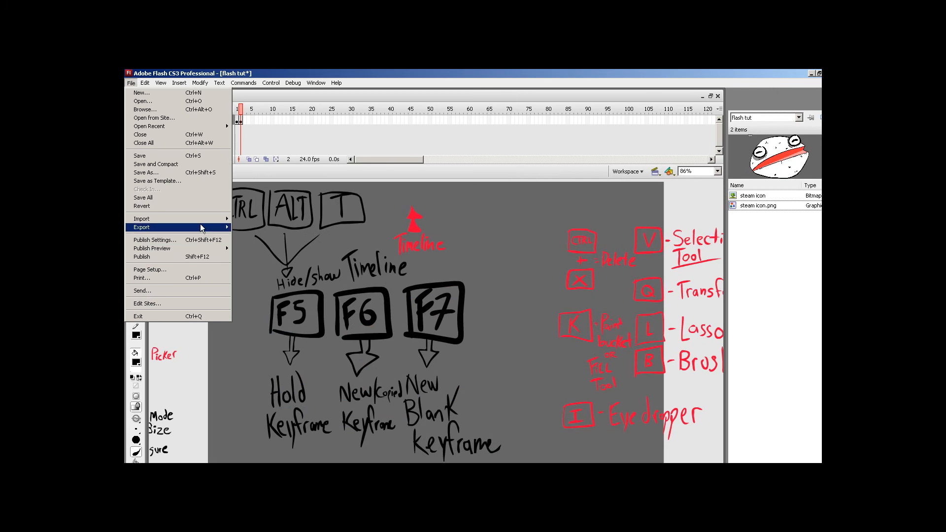
mouse_move(200, 222)
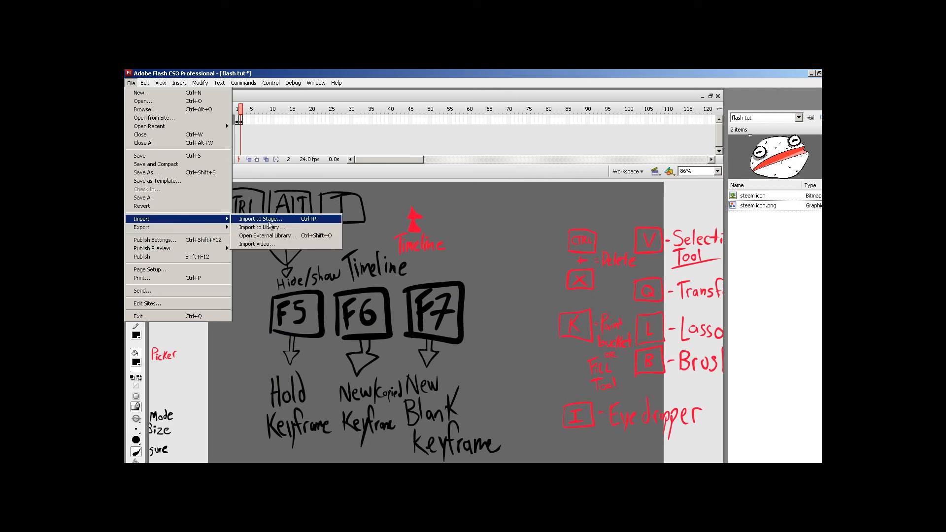
left_click(516, 238)
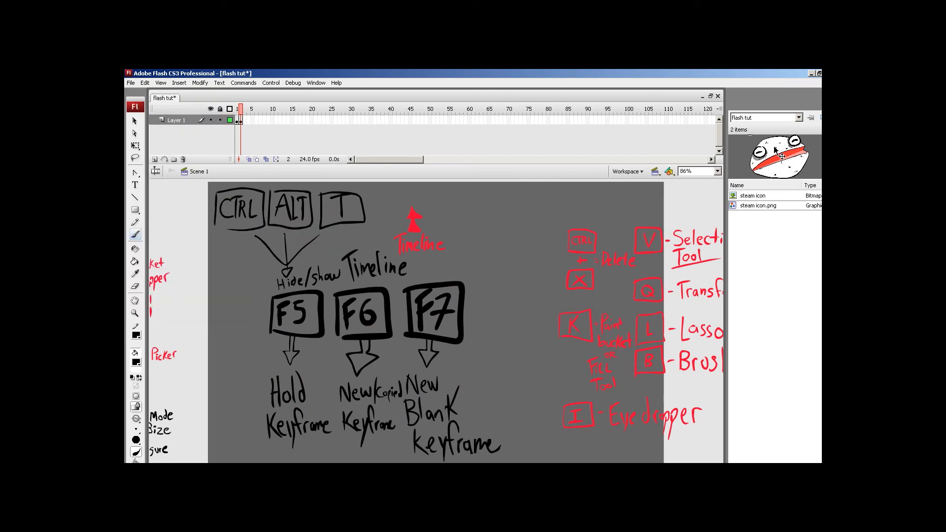
Place the steam icon graphic on the stage once more, undo the placement and hide the Library panel
left_click_drag(775, 148, 458, 338)
key("ctrl+z")
key("ctrl+l")
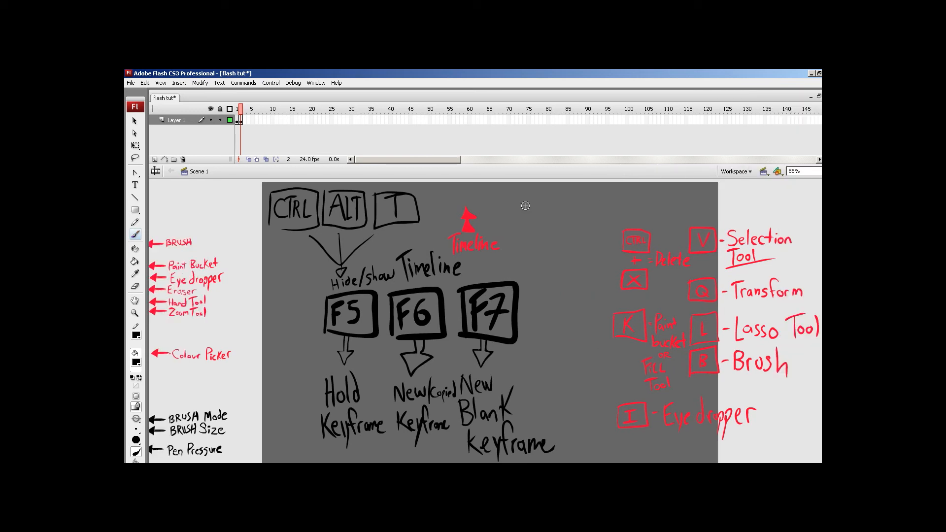
Handwrite boxed "CTRL + L" in black near the stage's upper right, and toggle the Library panel on and off
mouse_move(510, 199)
left_mouse_down()
mouse_move(509, 233)
mouse_move(546, 225)
mouse_move(509, 246)
mouse_move(509, 233)
mouse_move(558, 217)
left_mouse_up()
mouse_move(555, 211)
left_mouse_down()
mouse_move(573, 201)
mouse_move(595, 239)
mouse_move(606, 191)
mouse_move(573, 197)
left_mouse_up()
mouse_move(519, 214)
left_mouse_down()
mouse_move(523, 230)
mouse_move(528, 213)
left_mouse_up()
mouse_move(526, 213)
left_mouse_down()
mouse_move(527, 232)
mouse_move(545, 230)
left_mouse_up()
left_click_drag(583, 204, 598, 224)
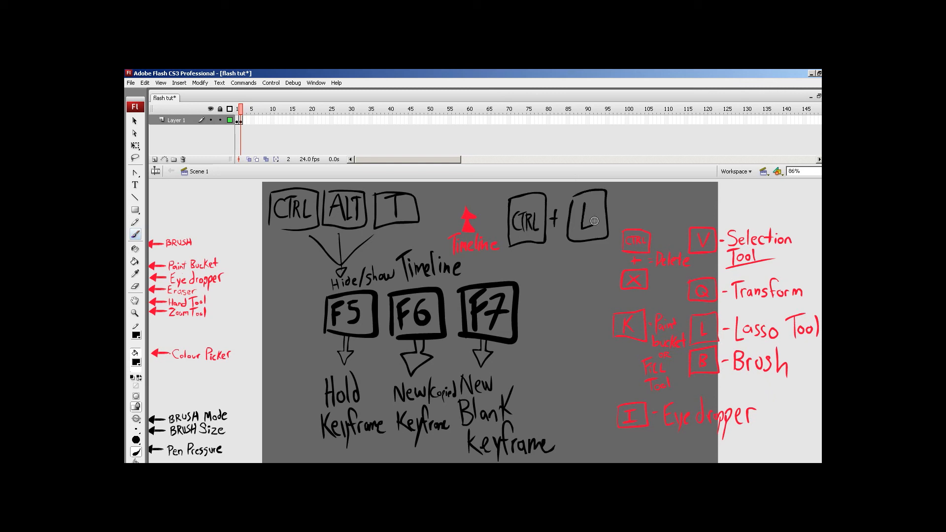
key("ctrl+l")
key("ctrl+l")
left_click(290, 84)
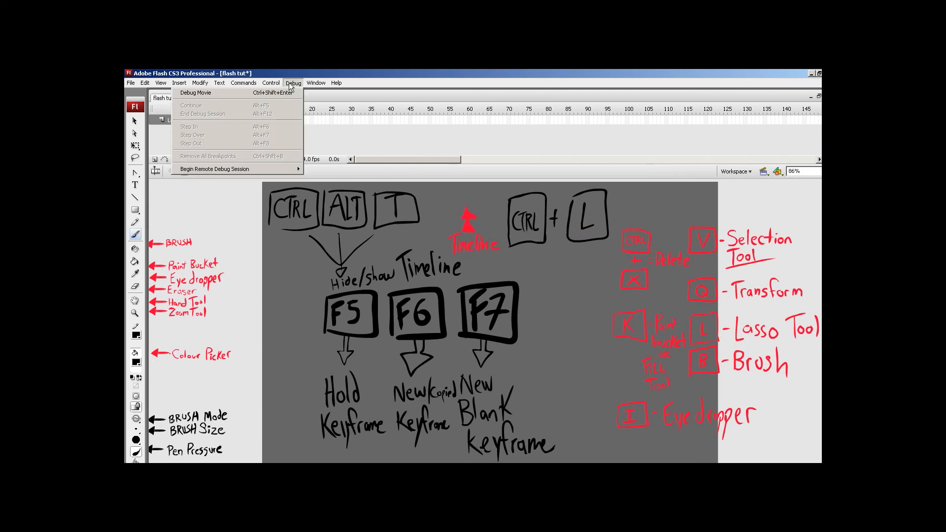
left_click(335, 70)
left_click(318, 83)
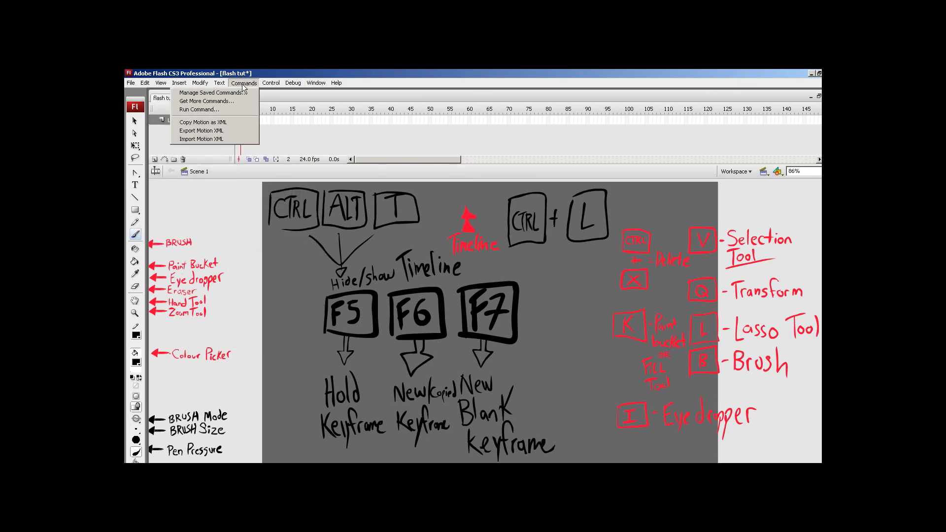
left_click(260, 73)
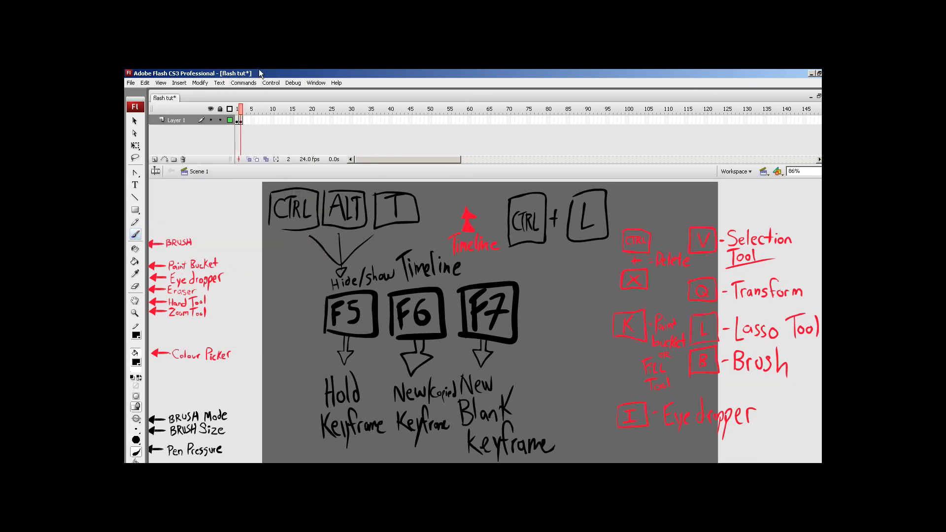